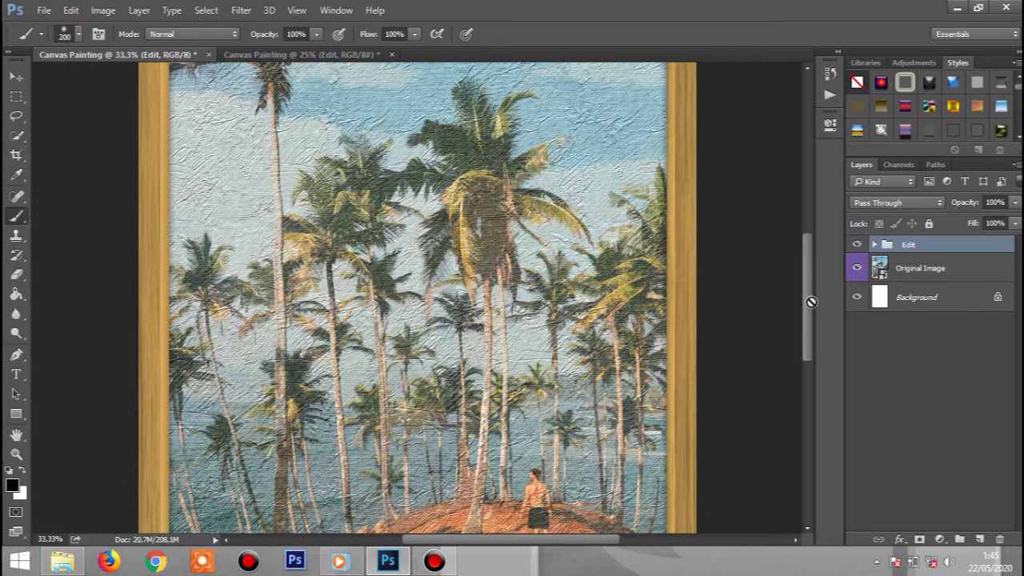
Step: Inspect the palm-tree canvas painting up close and compare it with the original by toggling the Edit group's visibility
drag(809, 284, 801, 232)
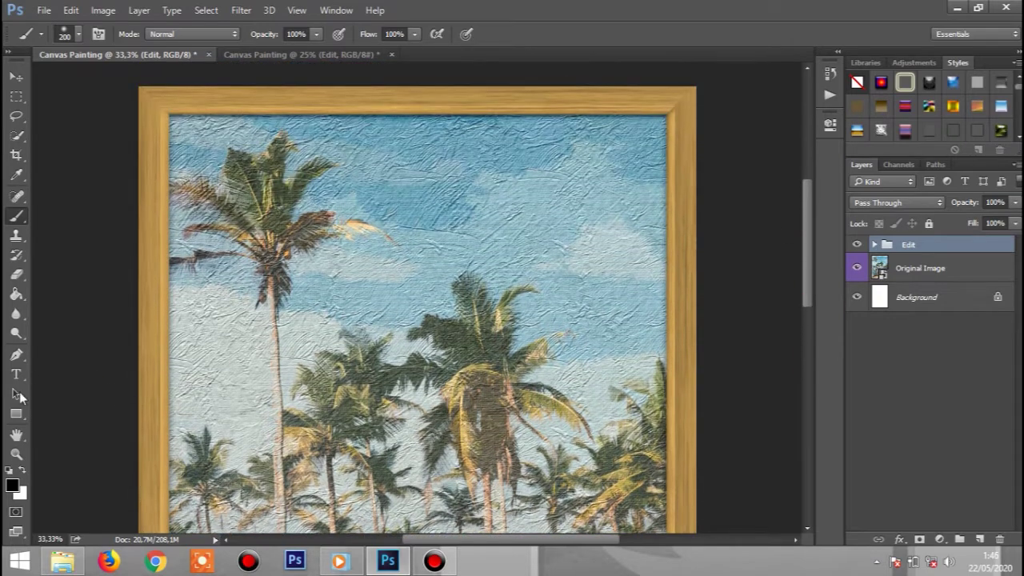
click(16, 434)
drag(437, 433, 425, 276)
drag(435, 397, 446, 370)
scroll(447, 370, down, 2)
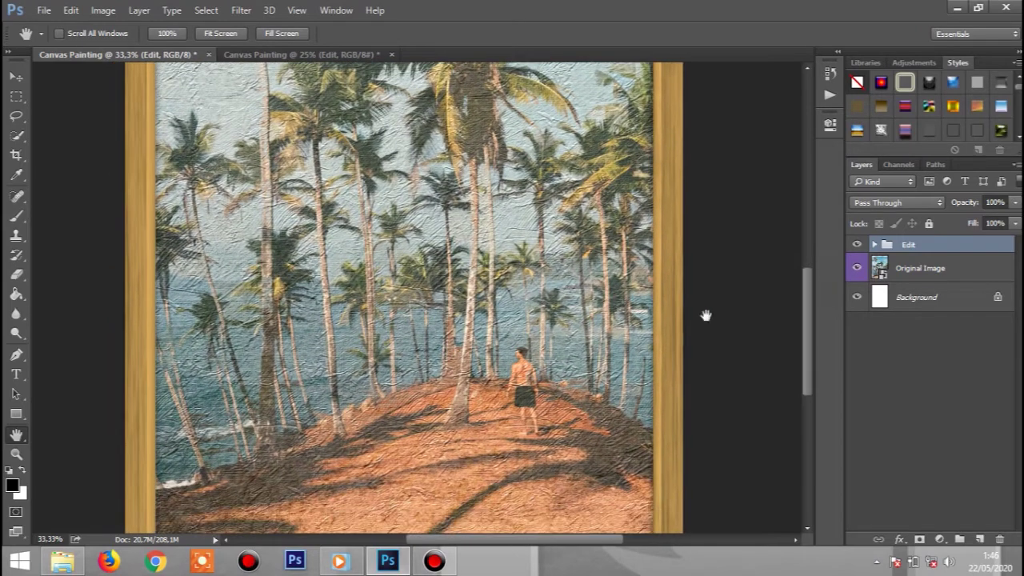
click(858, 245)
click(857, 245)
scroll(535, 306, down, 2)
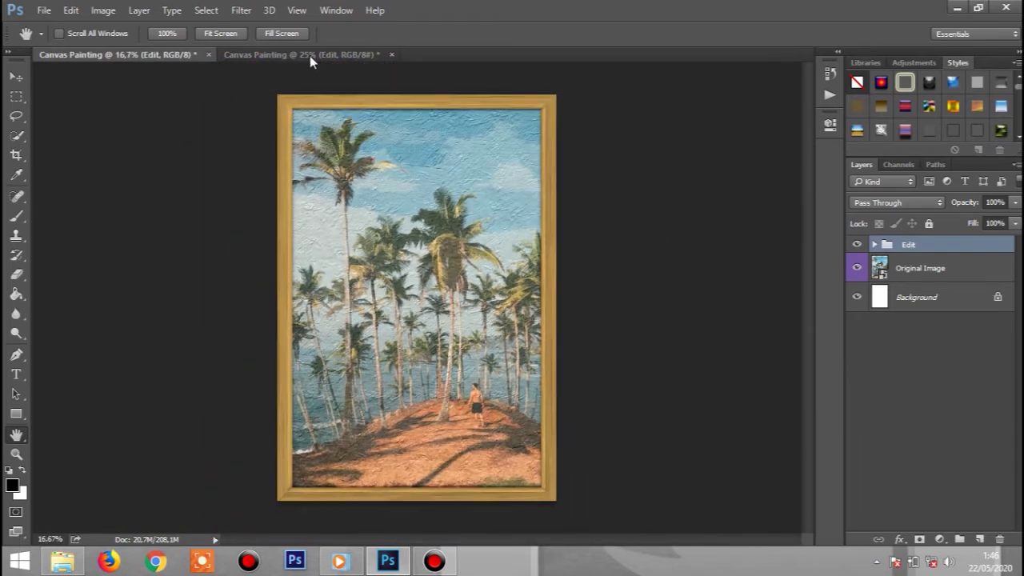
Step: Switch to the town-square Canvas Painting document and compare before and after by toggling the Edit group's visibility
click(309, 56)
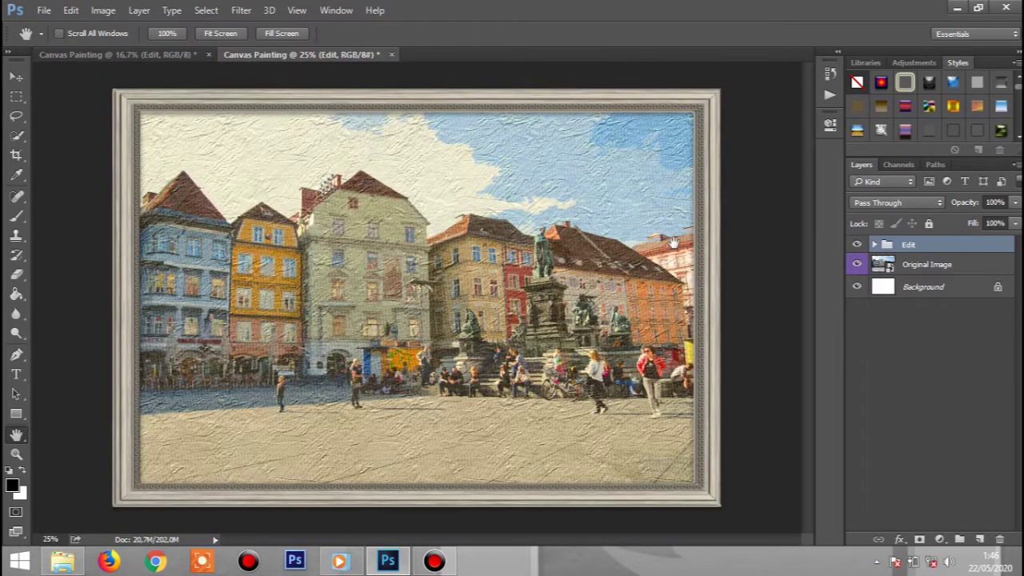
click(858, 246)
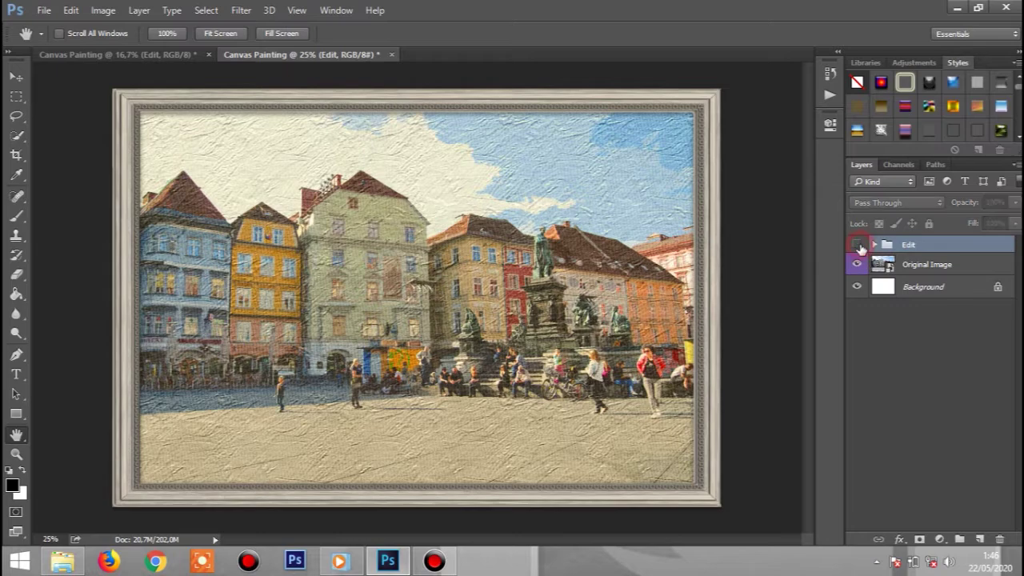
click(858, 246)
click(858, 246)
click(859, 246)
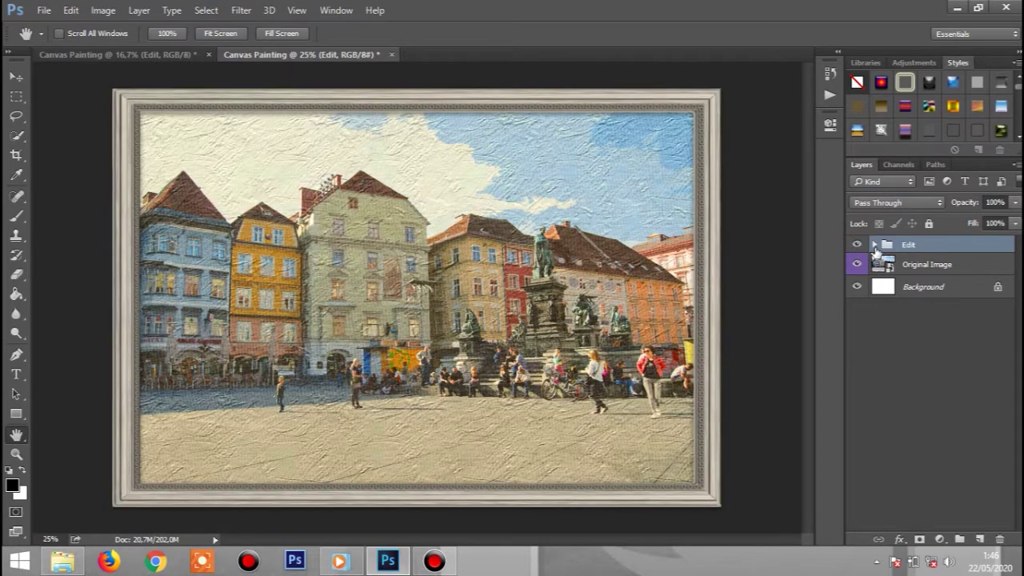
Step: Examine the layers inside the town-square document's Edit group, collapse the group, and compare the effect with the original image
click(874, 244)
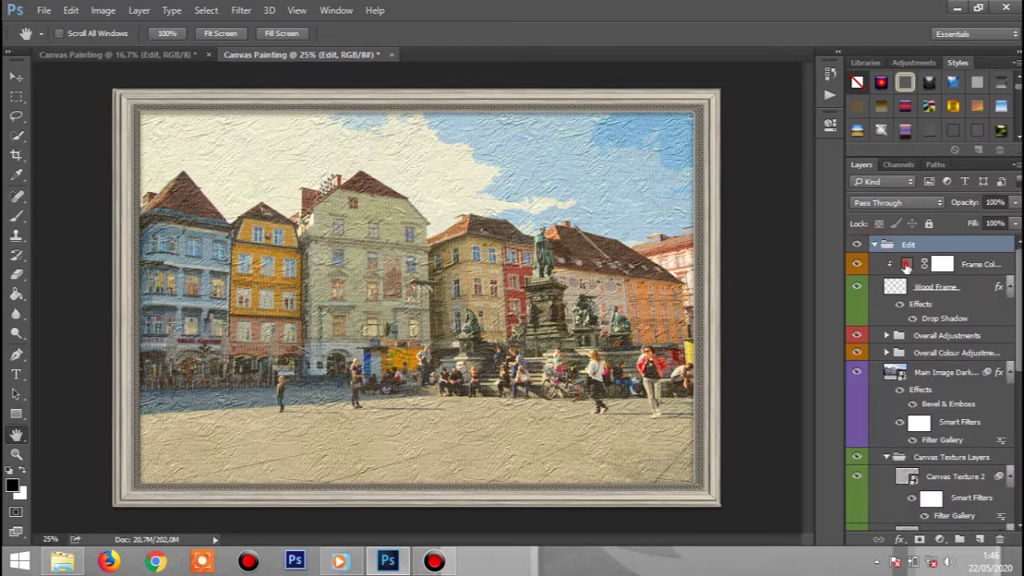
click(928, 270)
click(920, 287)
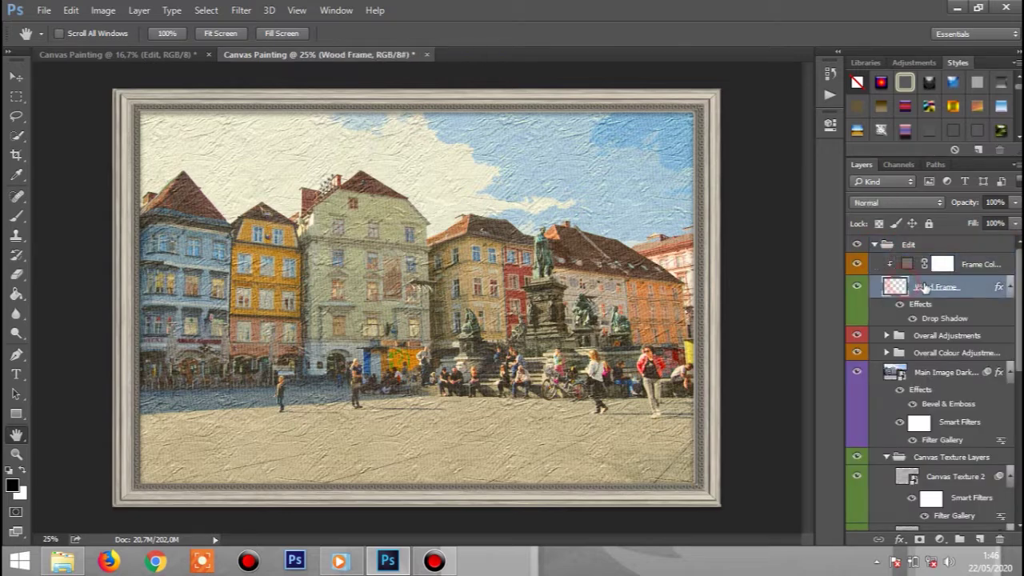
scroll(1014, 306, down, 8)
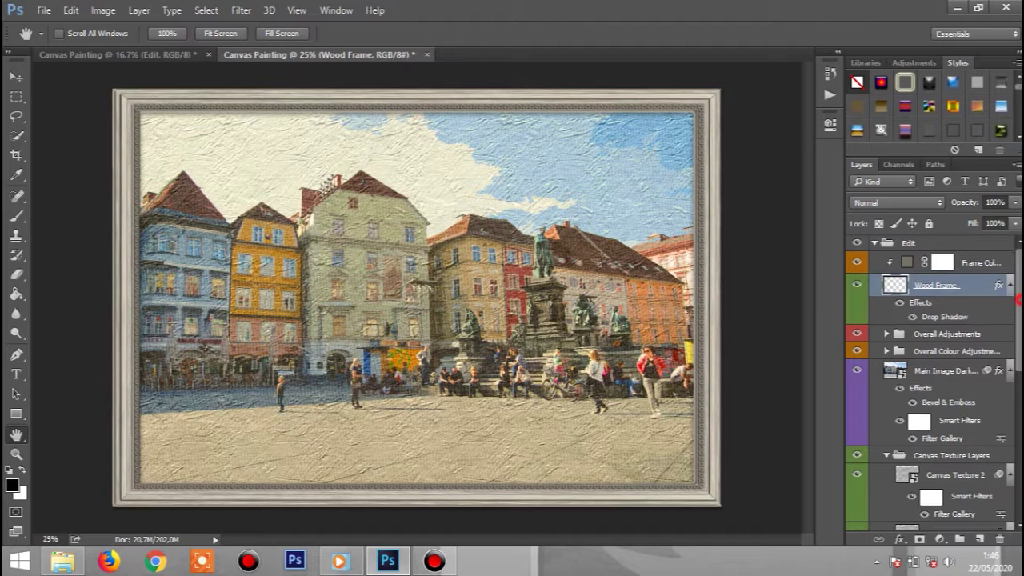
scroll(1014, 306, down, 2)
scroll(1014, 272, up, 10)
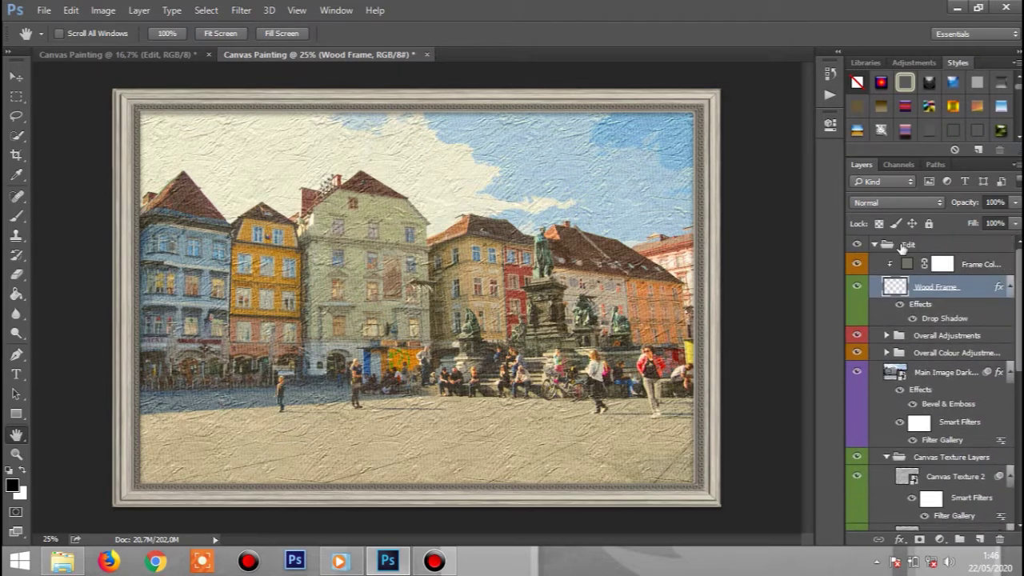
click(876, 245)
click(859, 245)
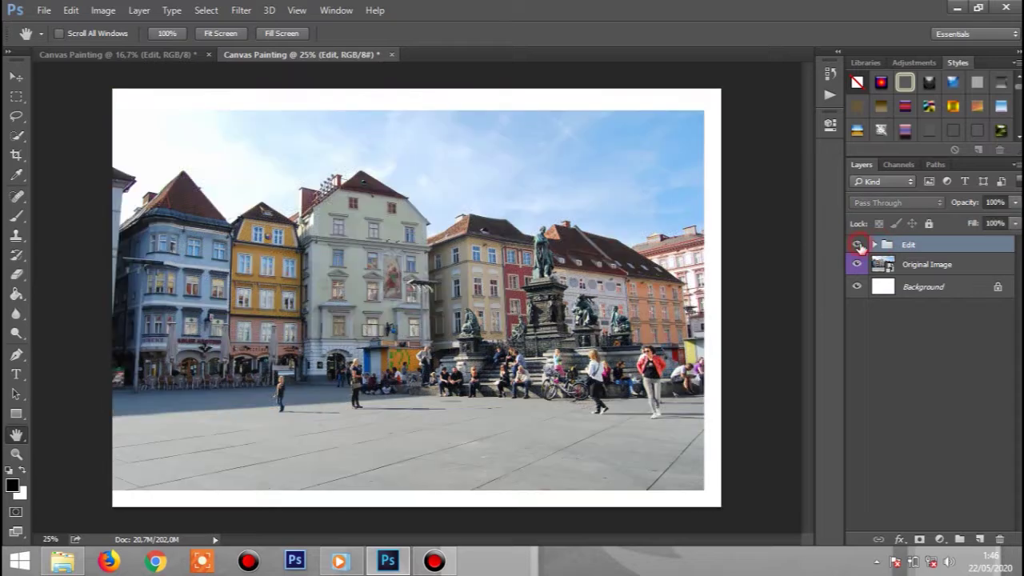
click(858, 245)
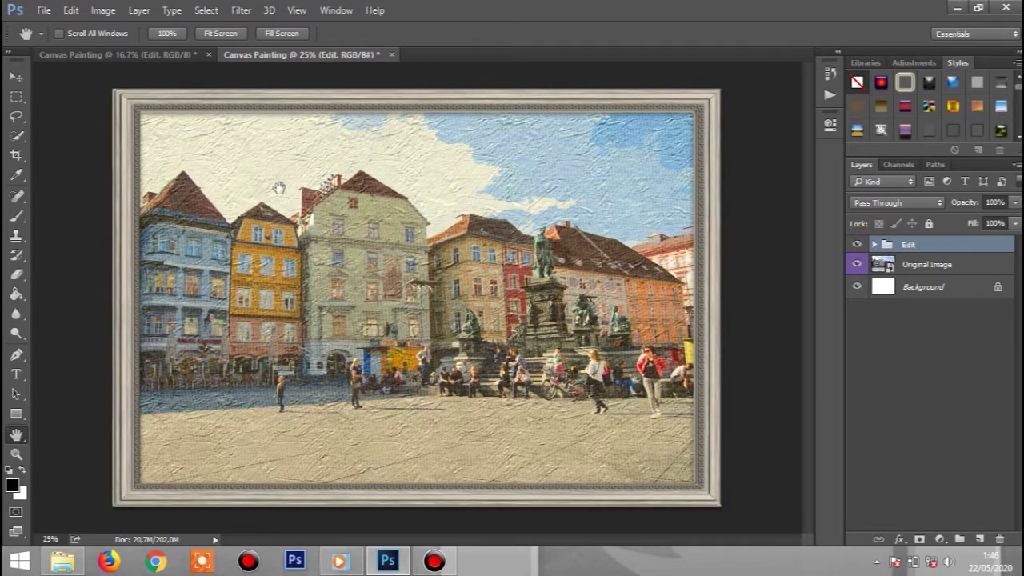
Step: Load the action file "Paint on Canvas Effect by Jipito" from the Paint on Canvas folder
click(336, 11)
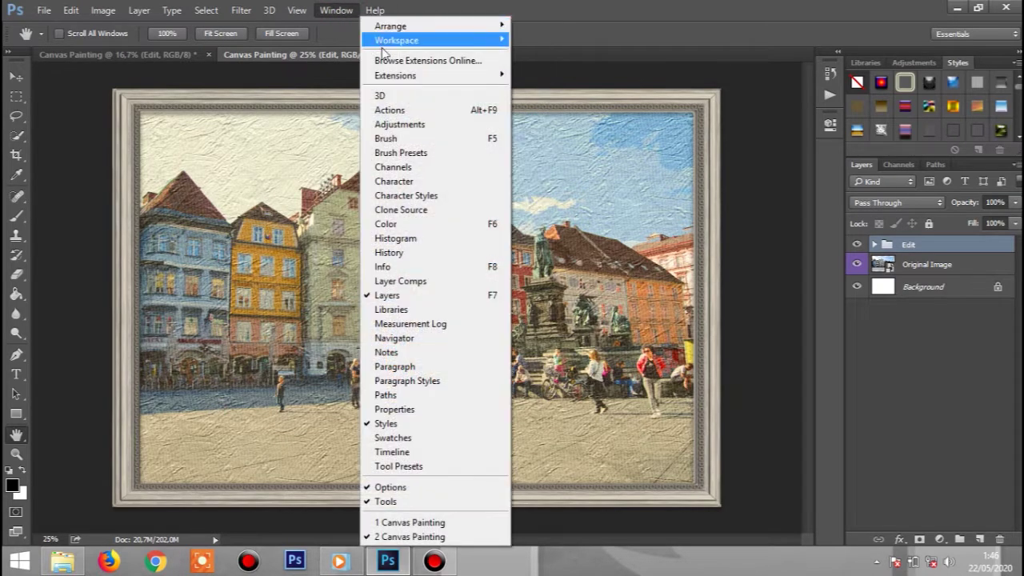
click(397, 111)
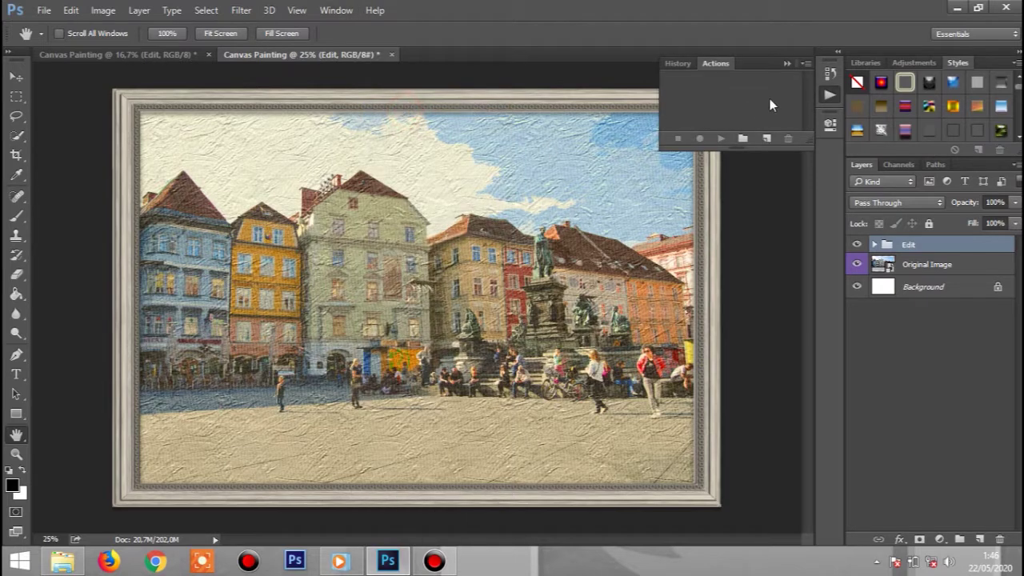
click(787, 63)
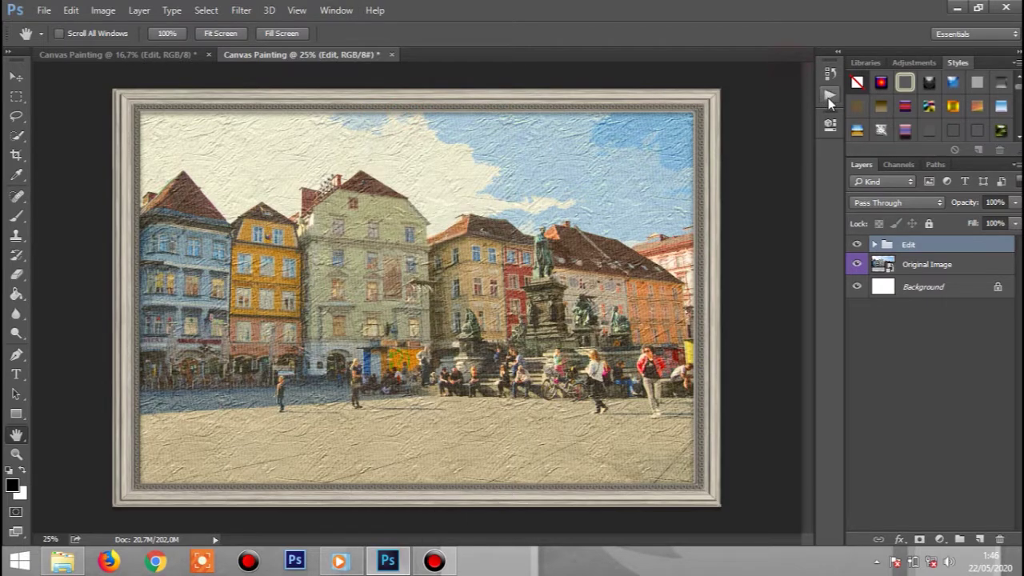
click(829, 95)
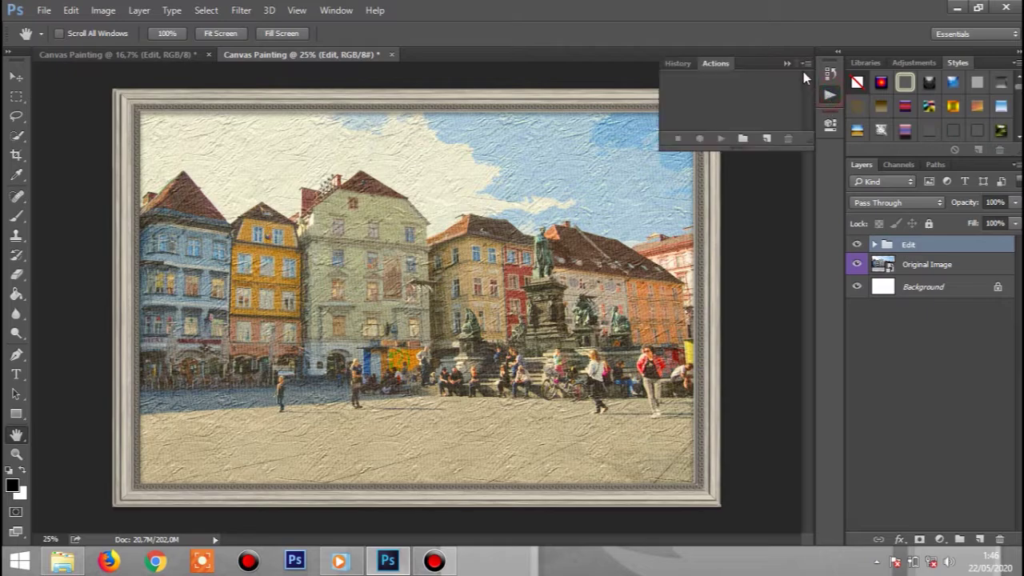
click(805, 65)
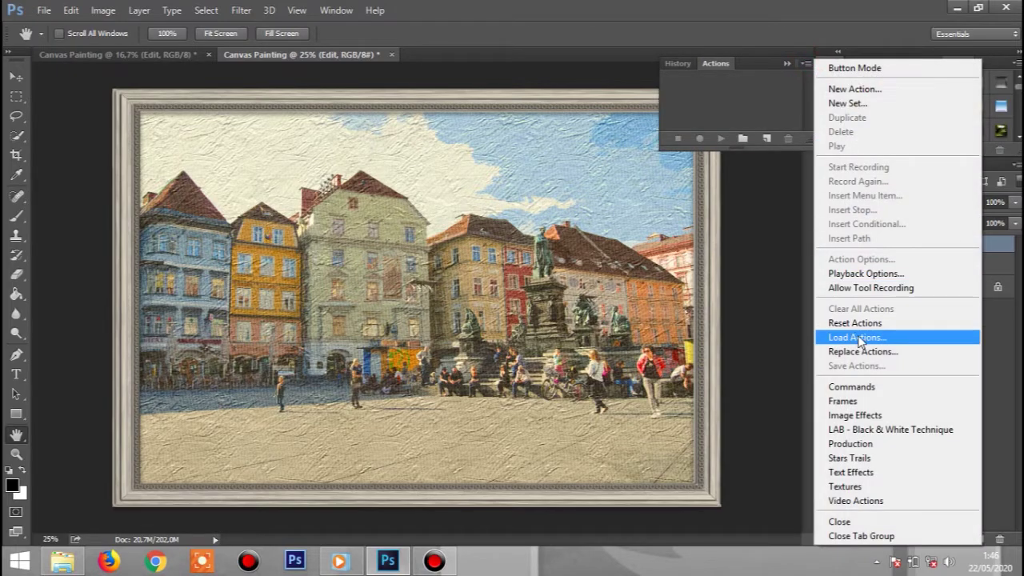
click(858, 337)
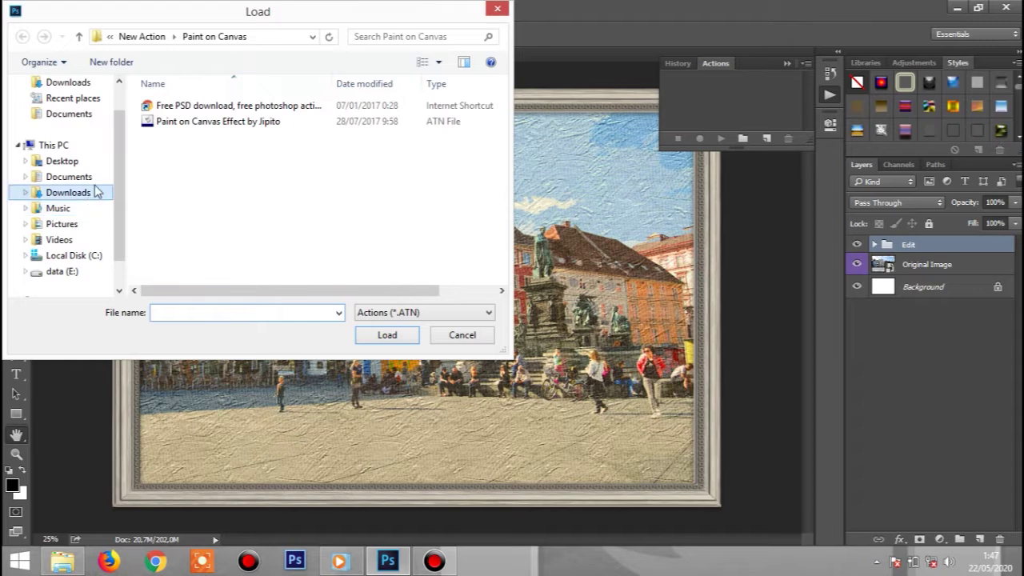
click(231, 129)
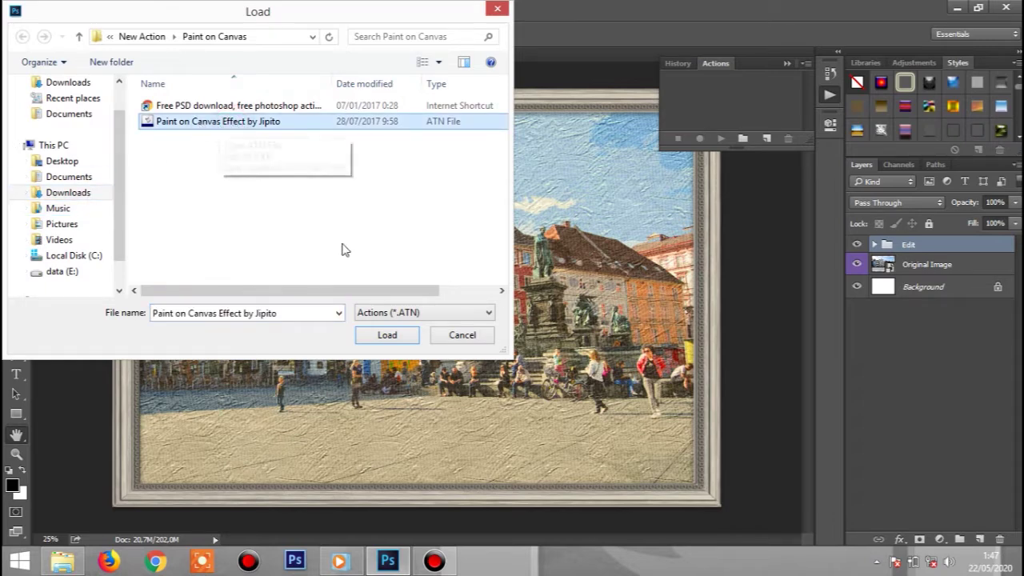
click(388, 335)
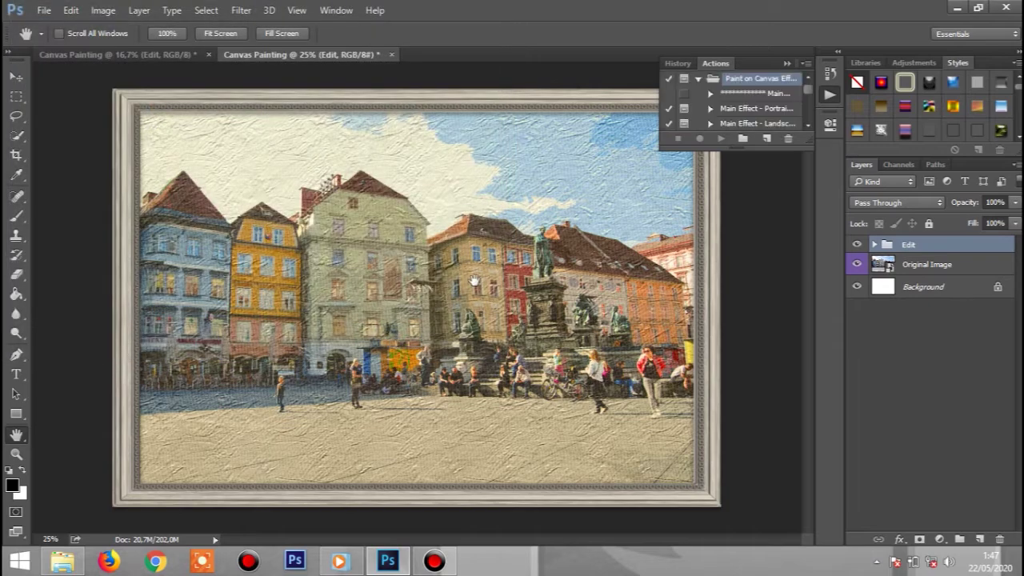
Step: Look at the Main Effect portrait and landscape actions in the loaded Paint on Canvas set
click(732, 95)
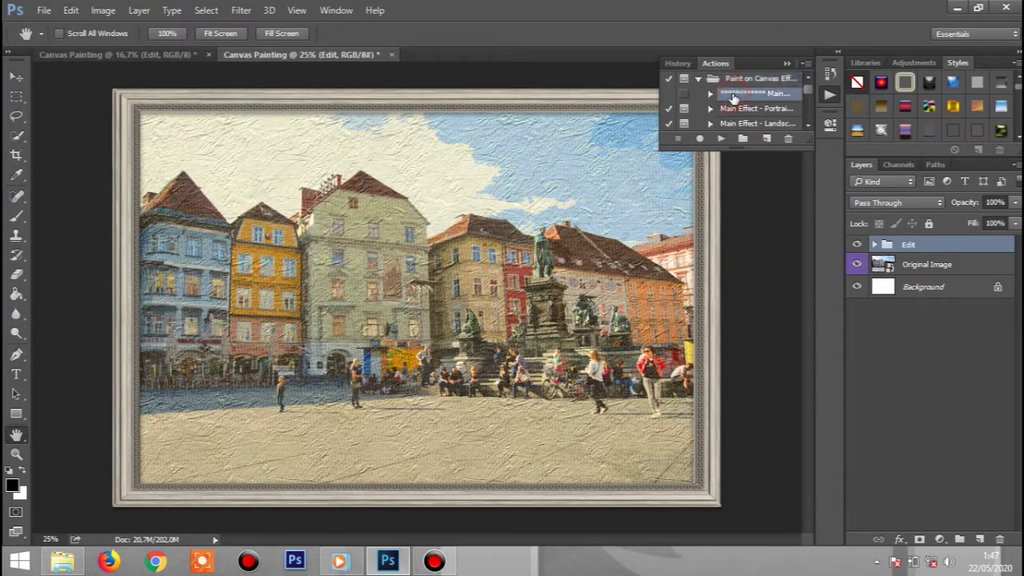
click(781, 110)
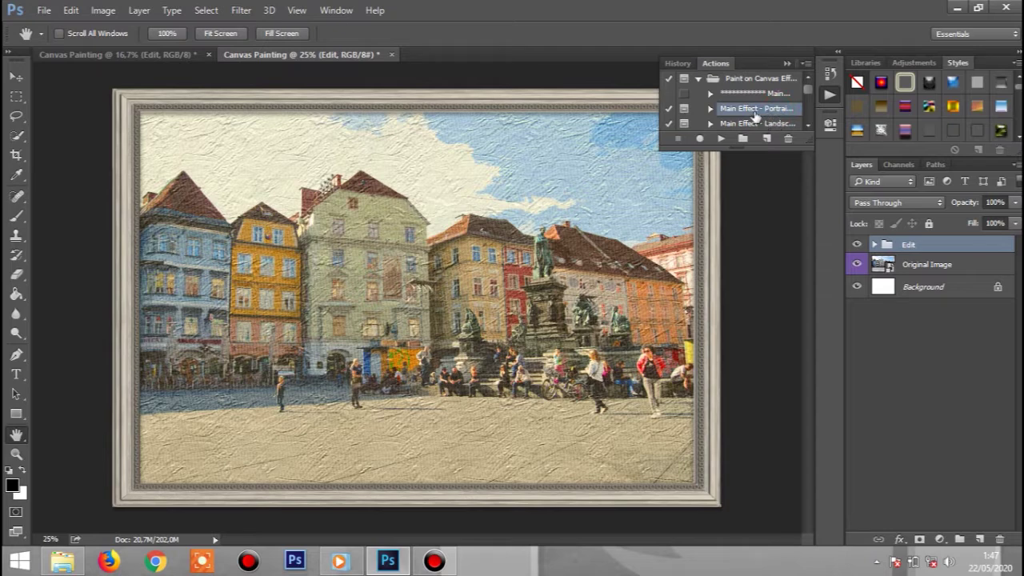
click(762, 124)
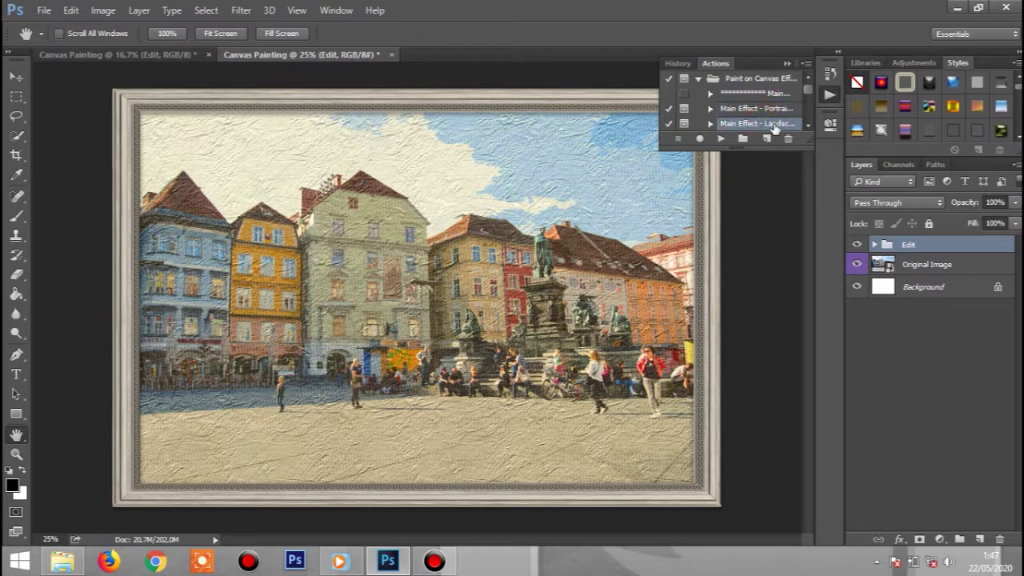
Step: Review the Add Frame 1, 2 and 3 actions for portrait and landscape, and collapse the Paint on Canvas action set
click(808, 125)
click(808, 125)
click(808, 124)
click(808, 124)
click(807, 125)
click(807, 125)
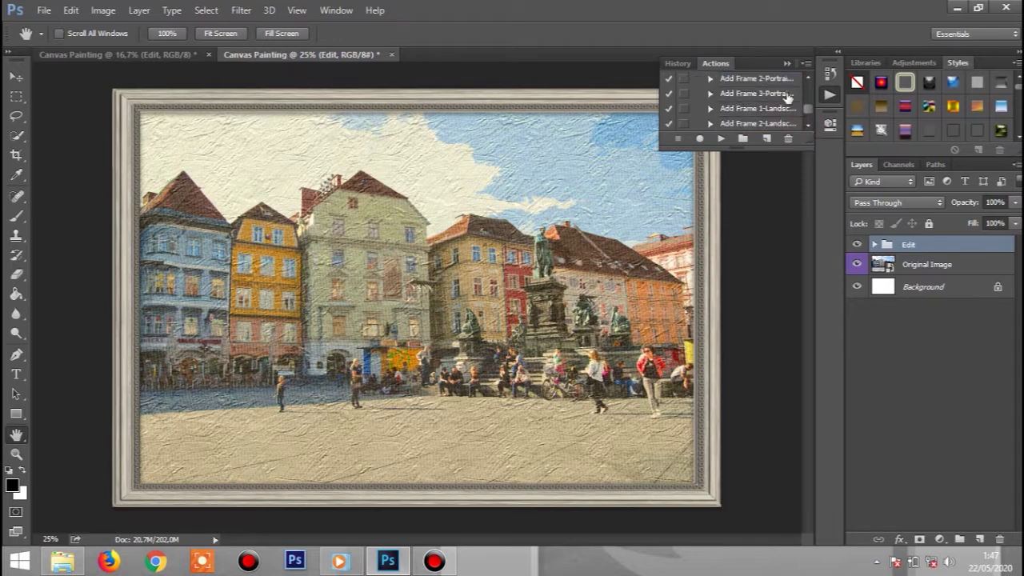
click(808, 78)
click(776, 79)
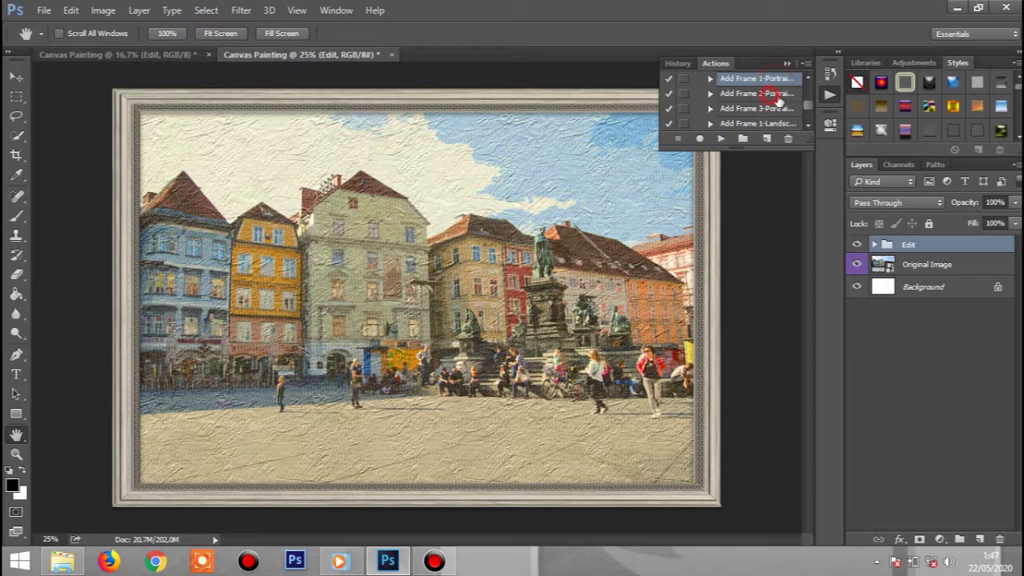
click(779, 96)
click(772, 110)
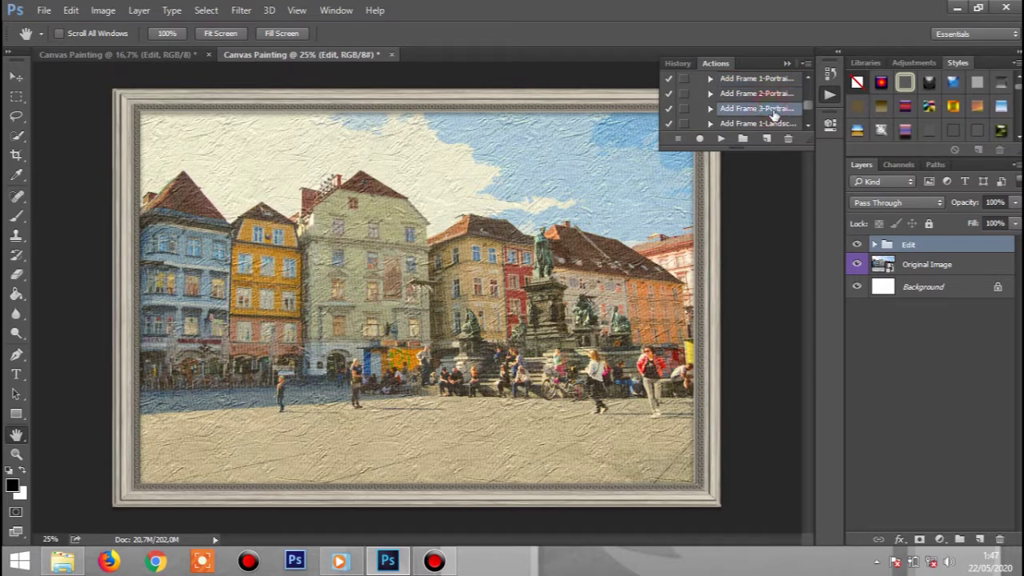
click(771, 123)
click(807, 125)
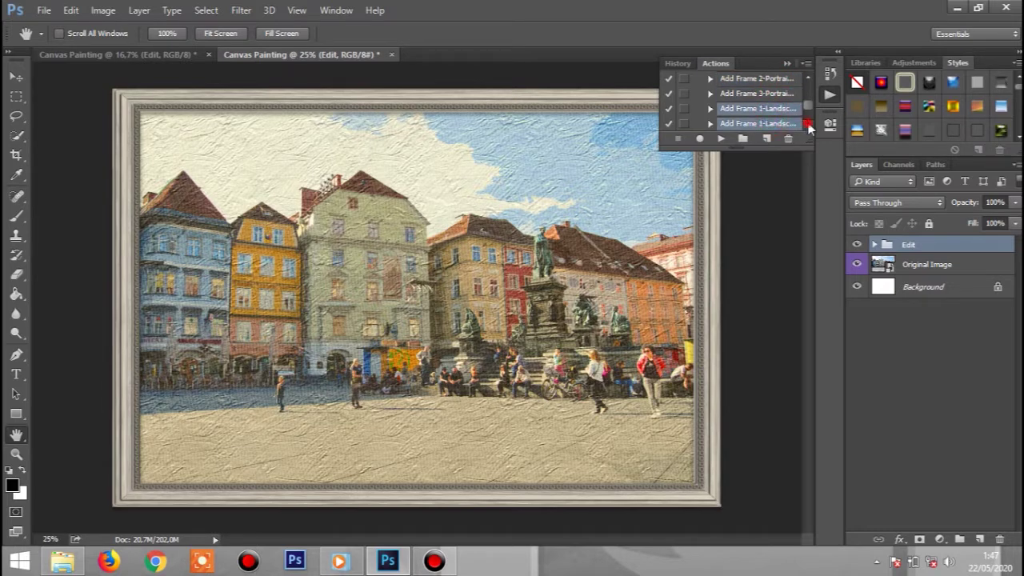
click(806, 125)
click(766, 109)
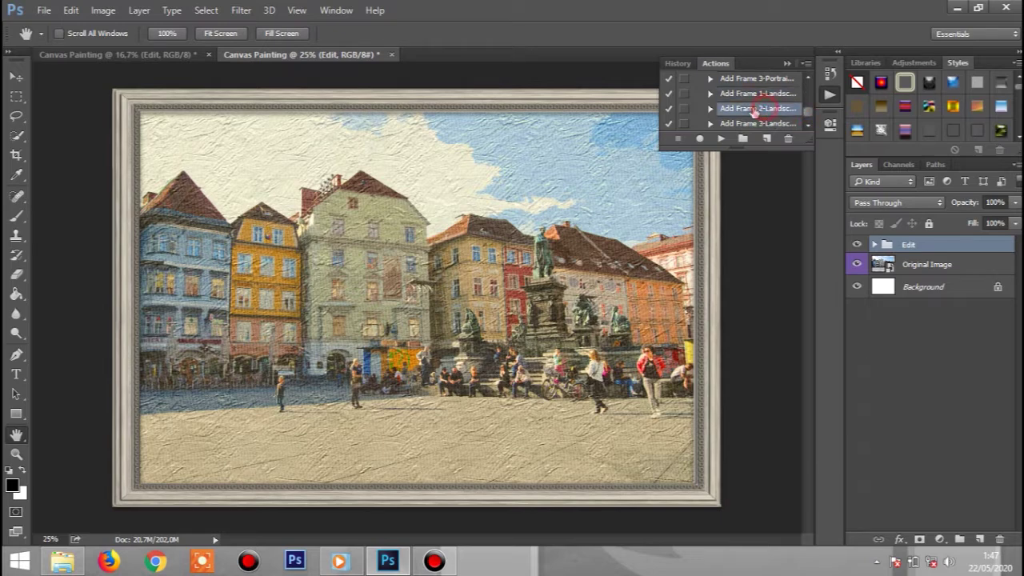
click(766, 123)
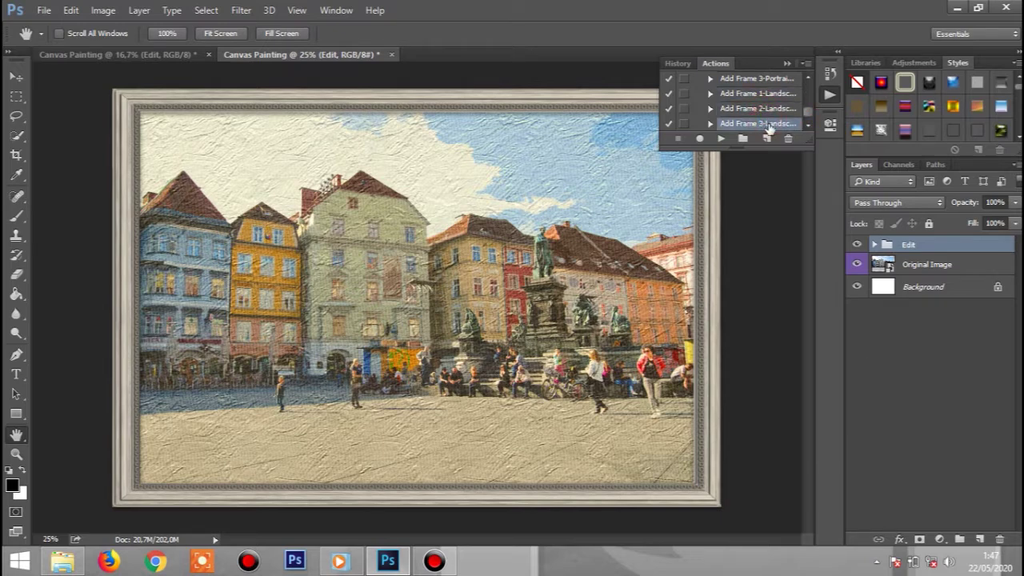
drag(805, 113, 808, 84)
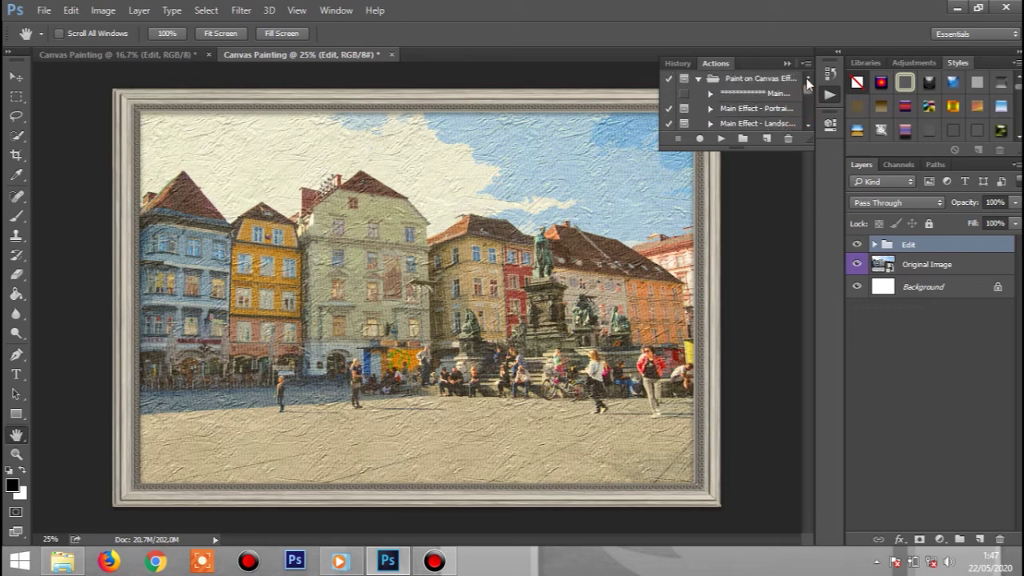
click(698, 78)
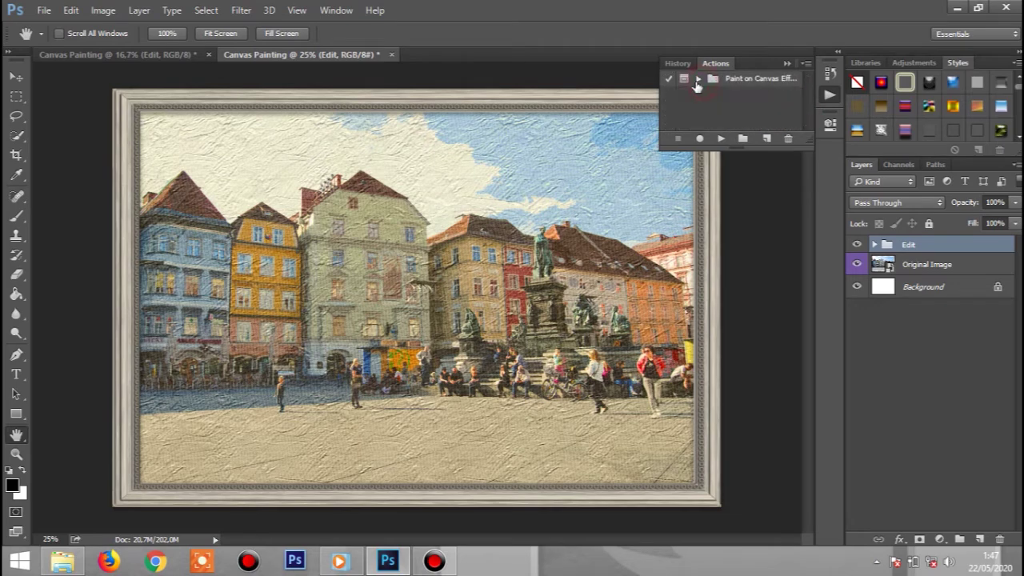
Step: Open the Preset Manager and locate the Art Patterns file in the Paint on Canvas folder
click(72, 11)
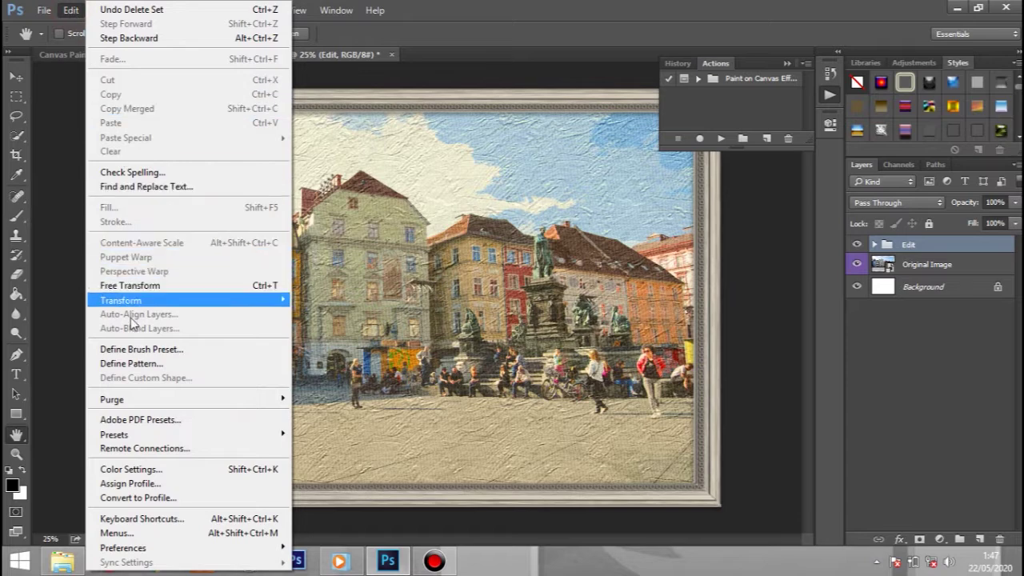
mouse_move(213, 434)
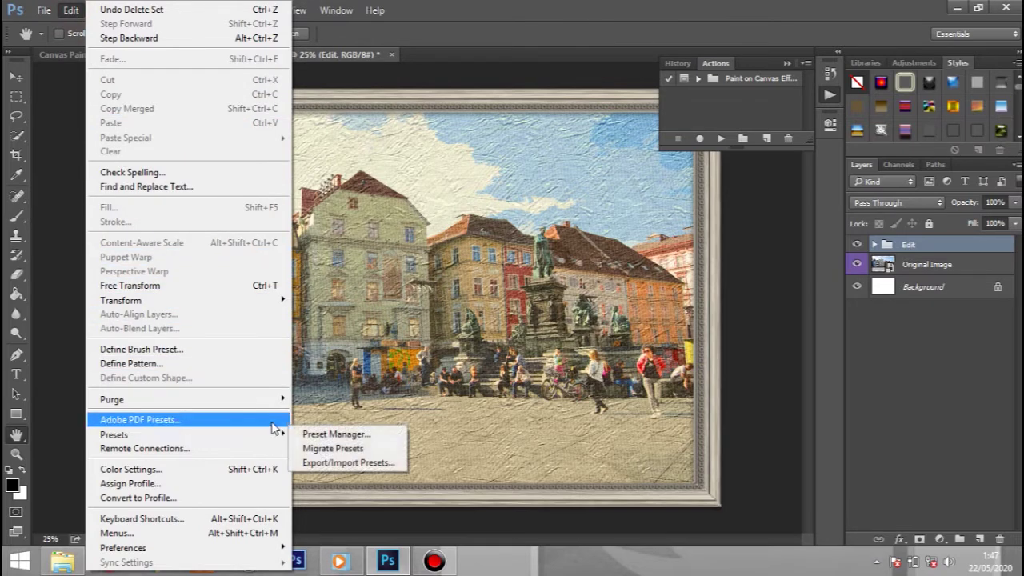
click(304, 434)
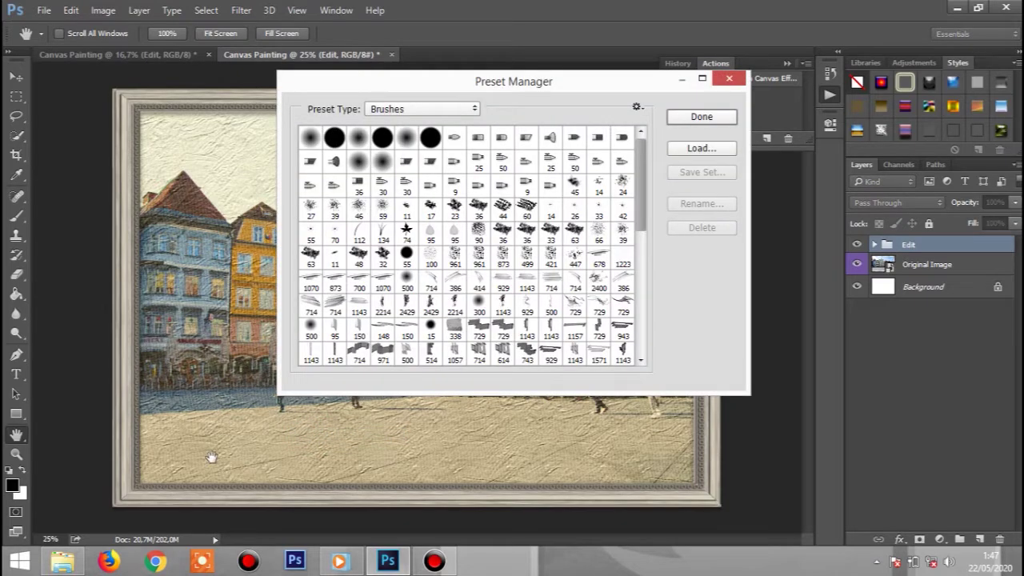
click(64, 562)
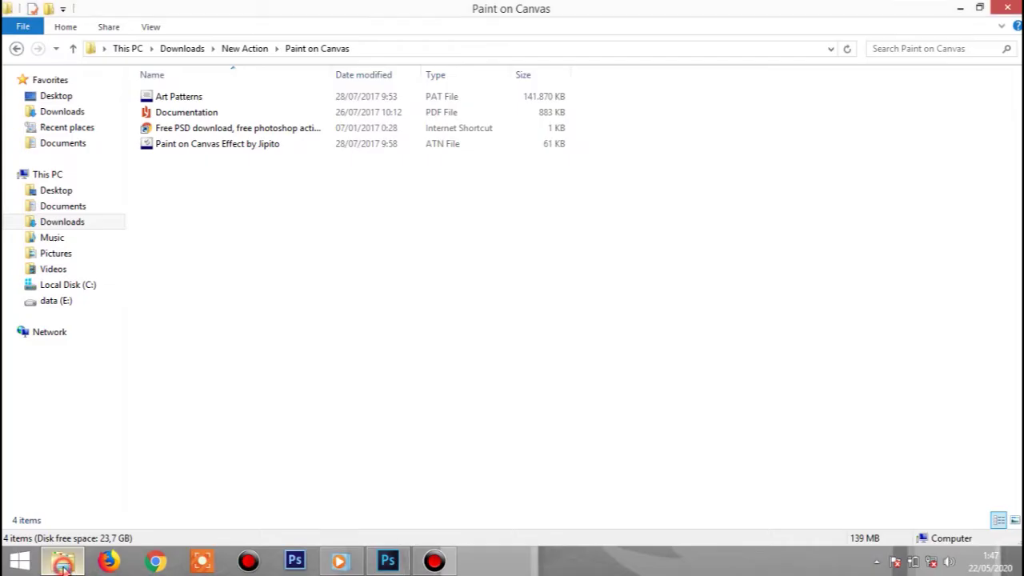
click(183, 151)
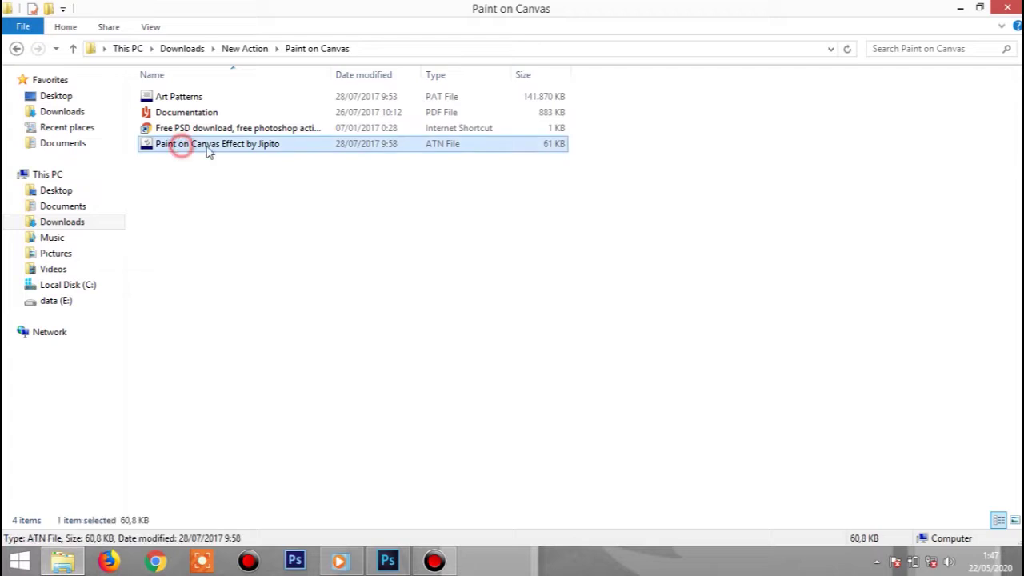
click(190, 98)
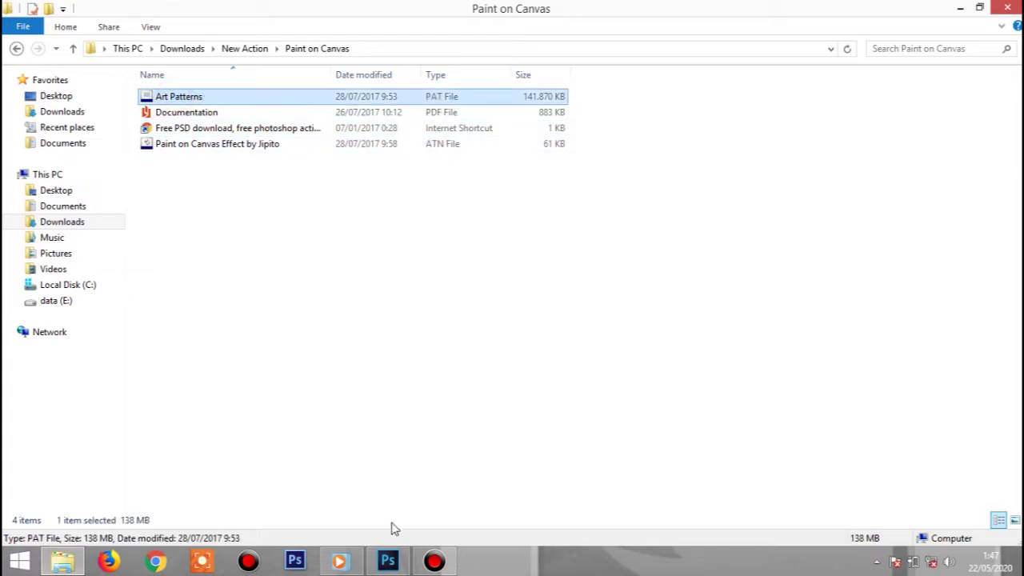
click(387, 561)
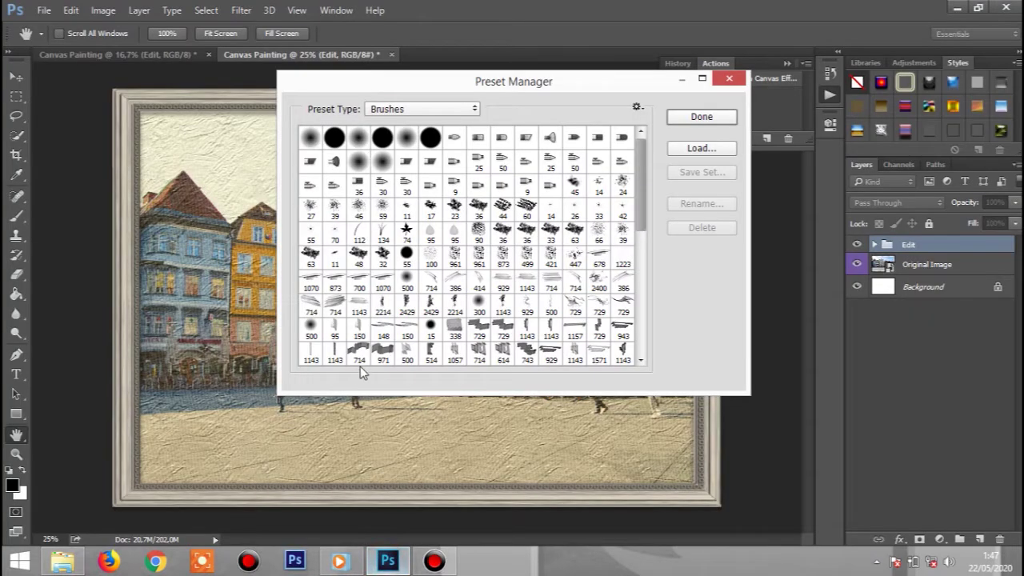
Step: Load the Art Patterns file from the Paint on Canvas folder into the pattern presets
click(414, 110)
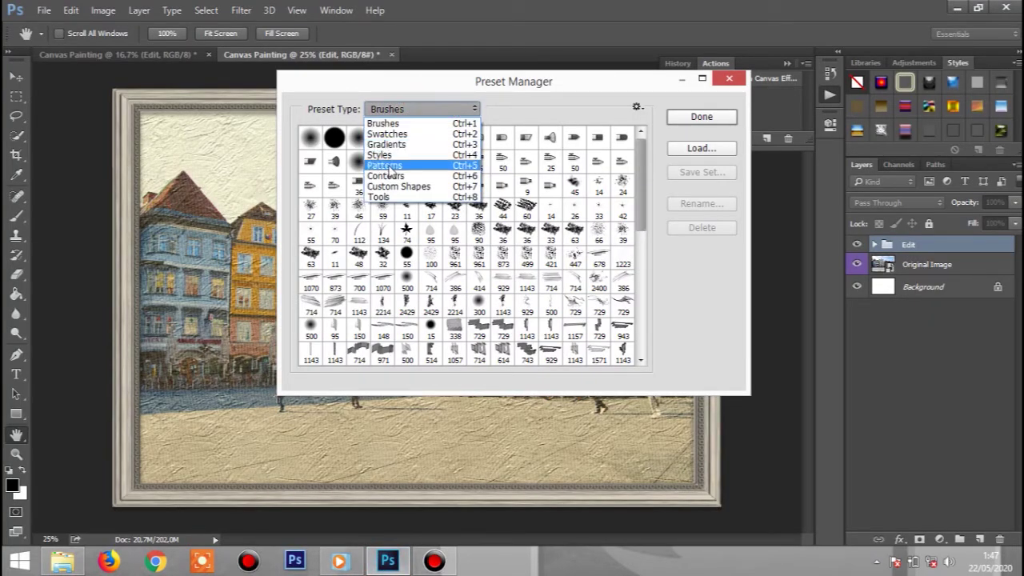
click(394, 166)
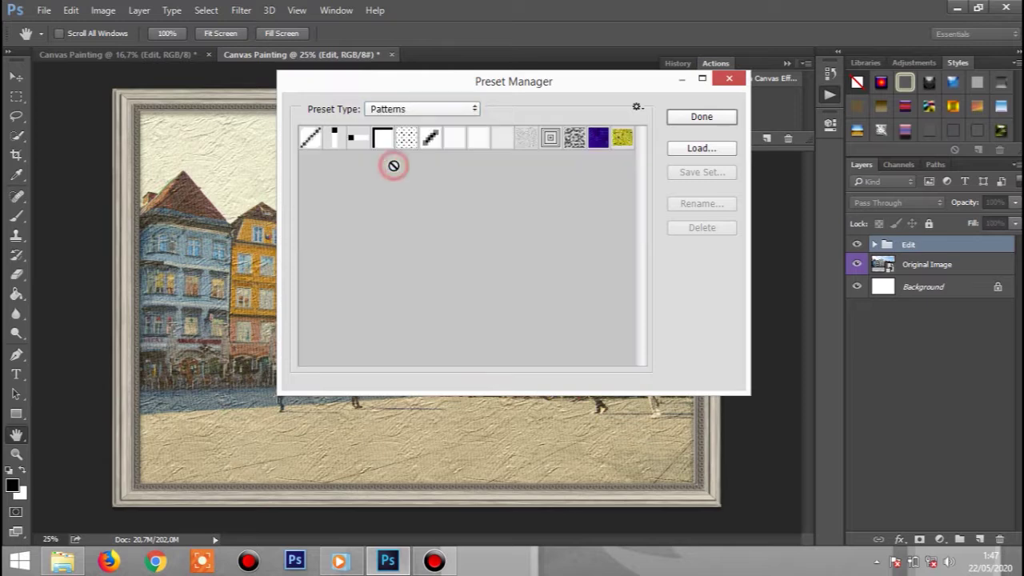
click(686, 150)
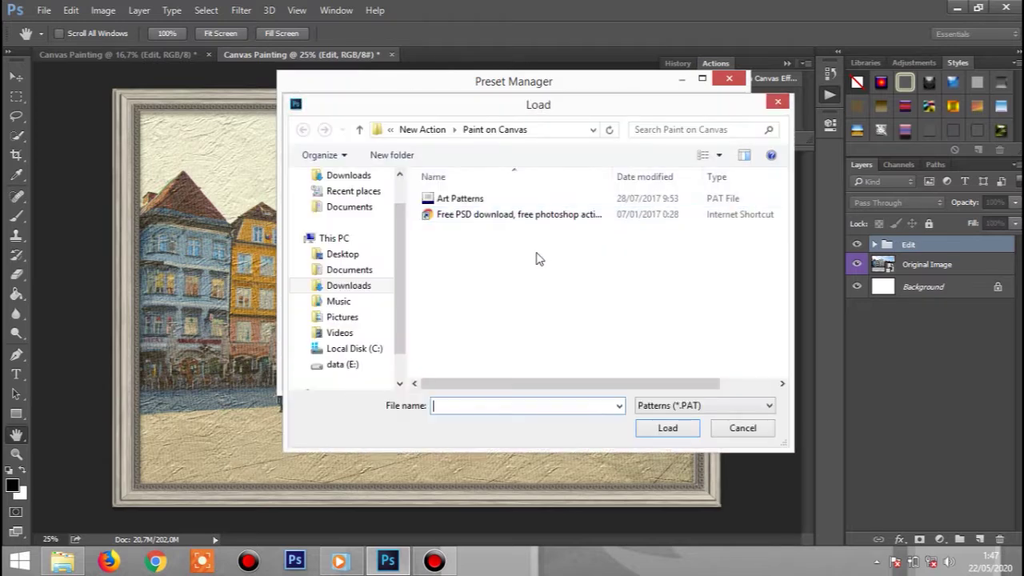
click(493, 200)
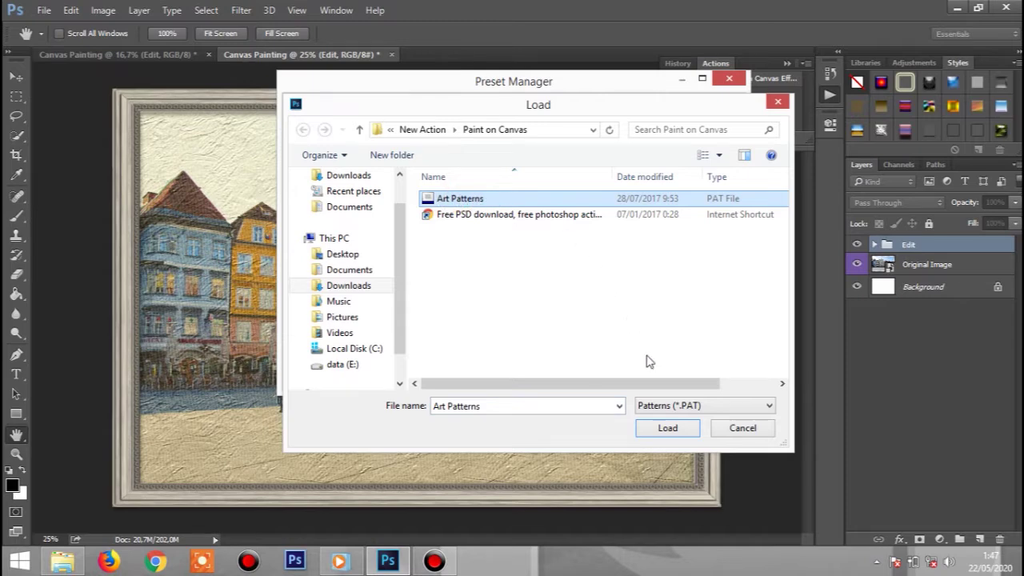
click(666, 428)
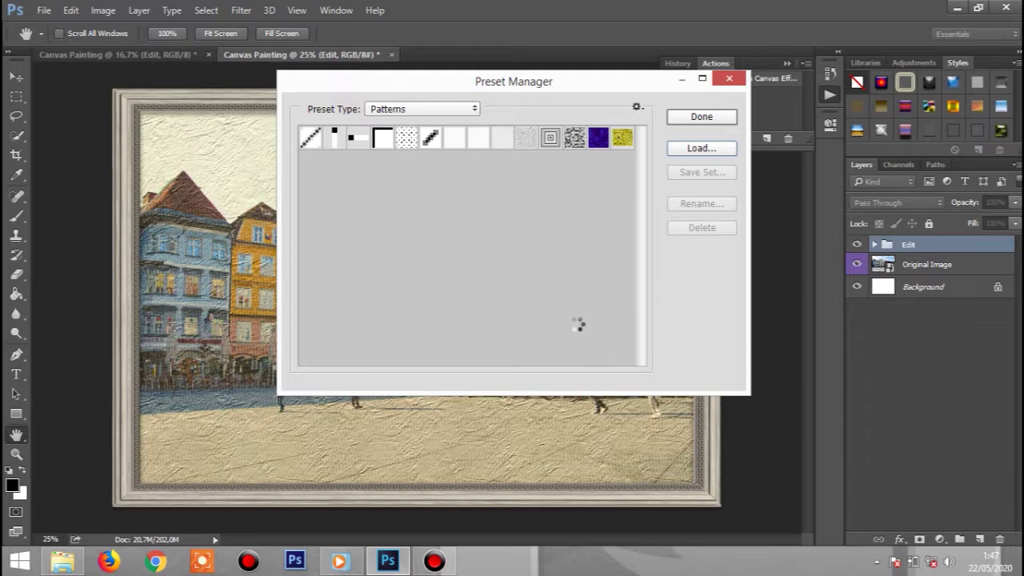
Step: Look through the newly loaded art patterns one by one and close the Preset Manager
click(314, 162)
click(334, 162)
click(359, 163)
click(382, 162)
click(410, 163)
click(433, 164)
click(457, 164)
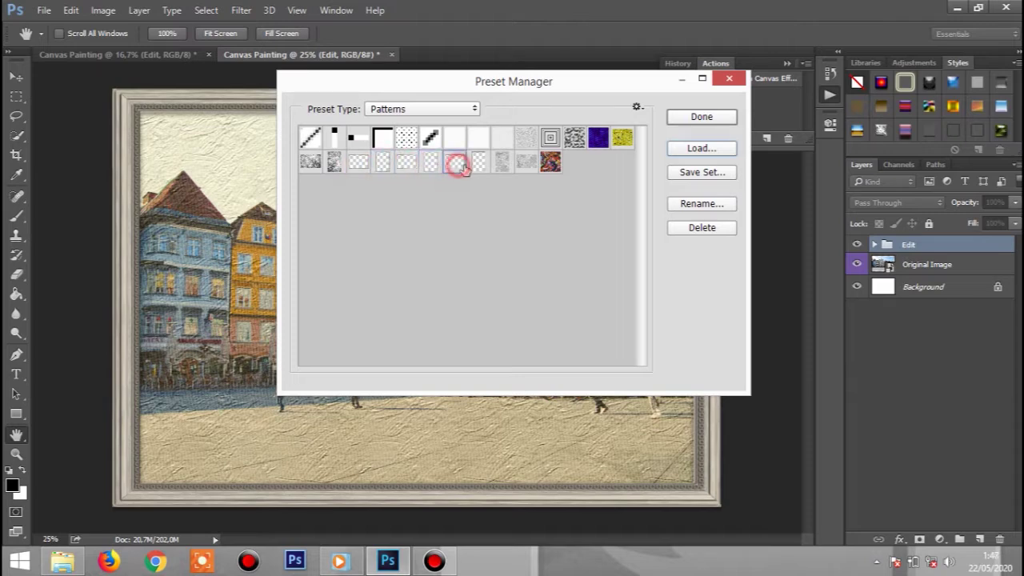
click(479, 164)
click(500, 164)
click(525, 163)
click(549, 164)
click(685, 118)
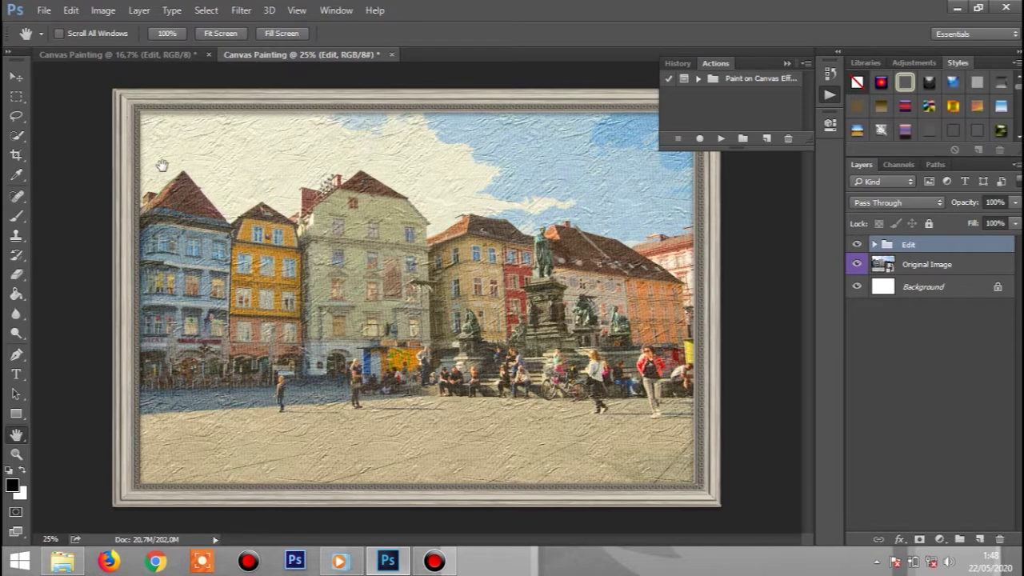
Step: Compare the Main Effect portrait and landscape actions with the matching palm-tree and town-square example documents
click(697, 80)
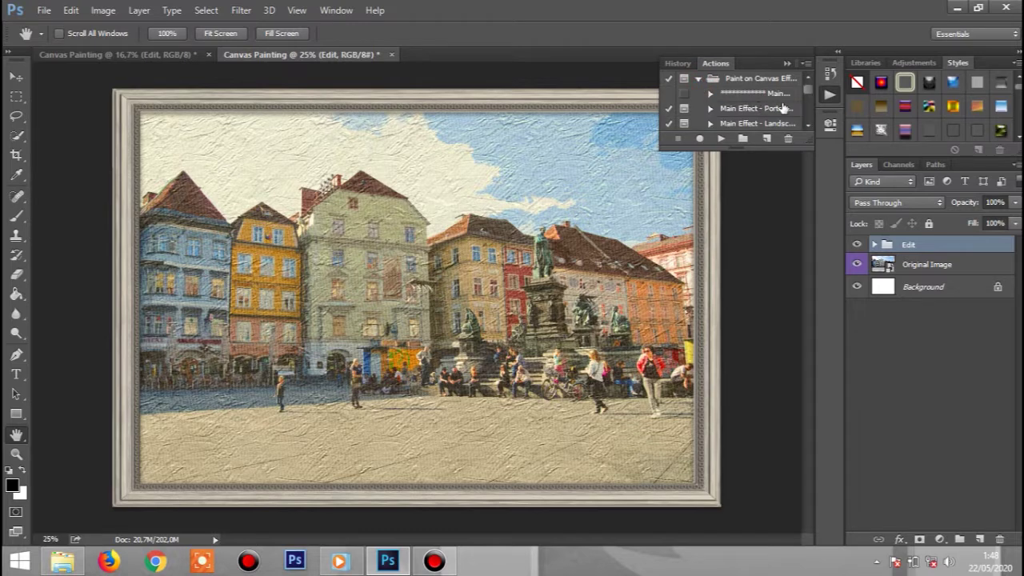
click(809, 126)
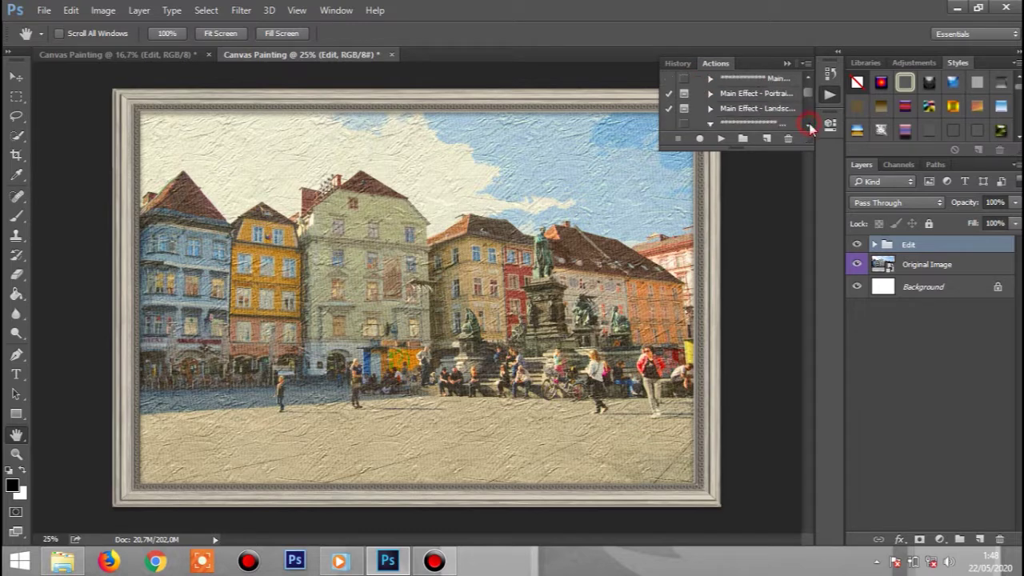
click(773, 112)
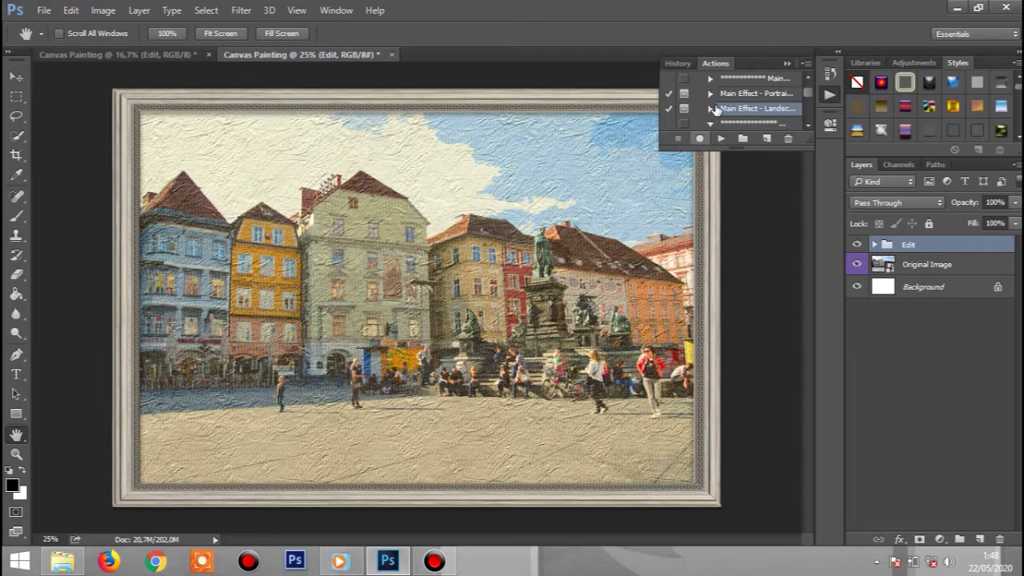
click(742, 94)
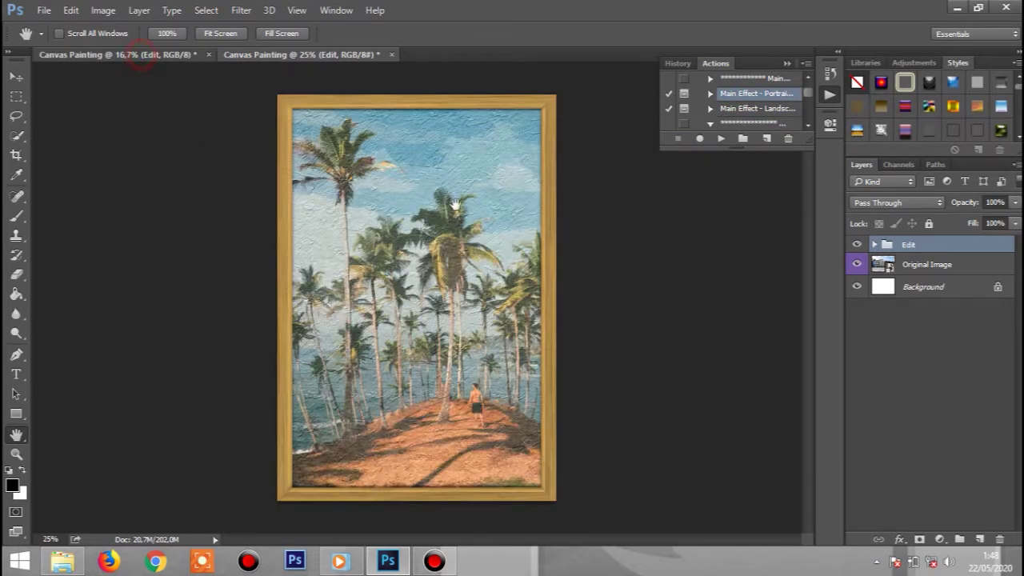
click(142, 56)
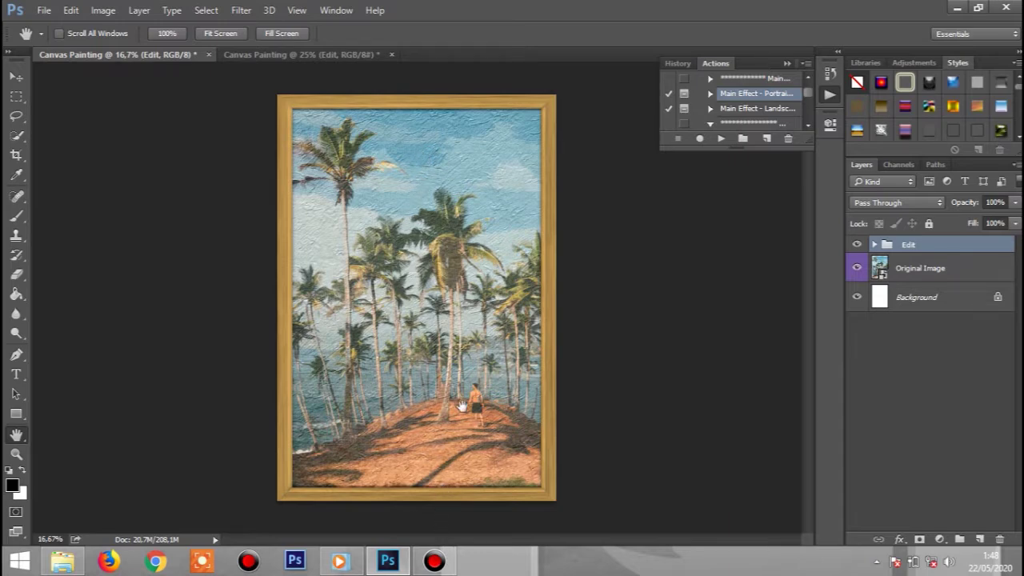
click(732, 111)
click(289, 56)
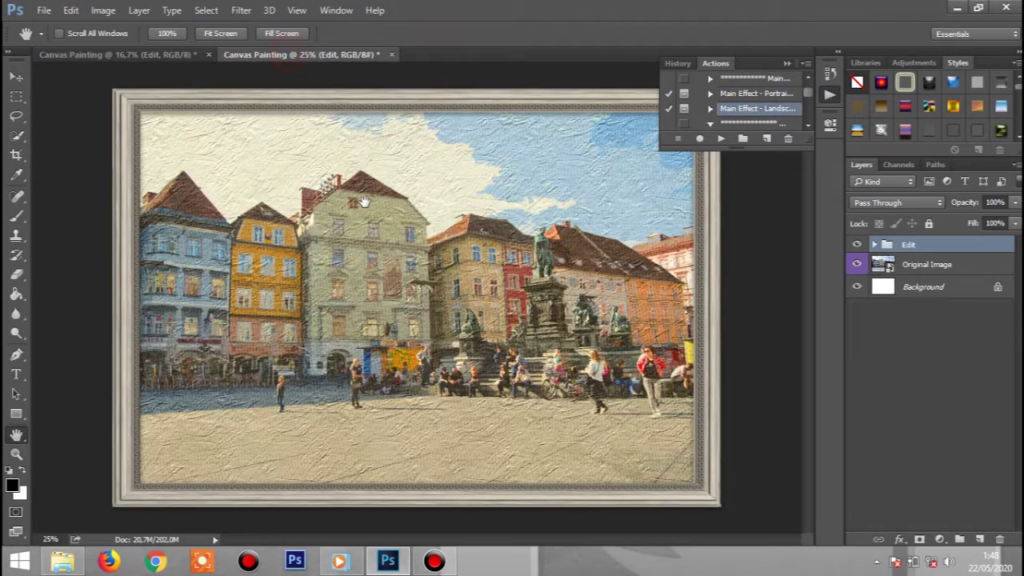
Step: Run the Main Effect landscape action, placing "photo-of-white-concrete-buildings-near-body-of-water-971011" from the Background folder as main image, scaled to 18.97%
click(722, 140)
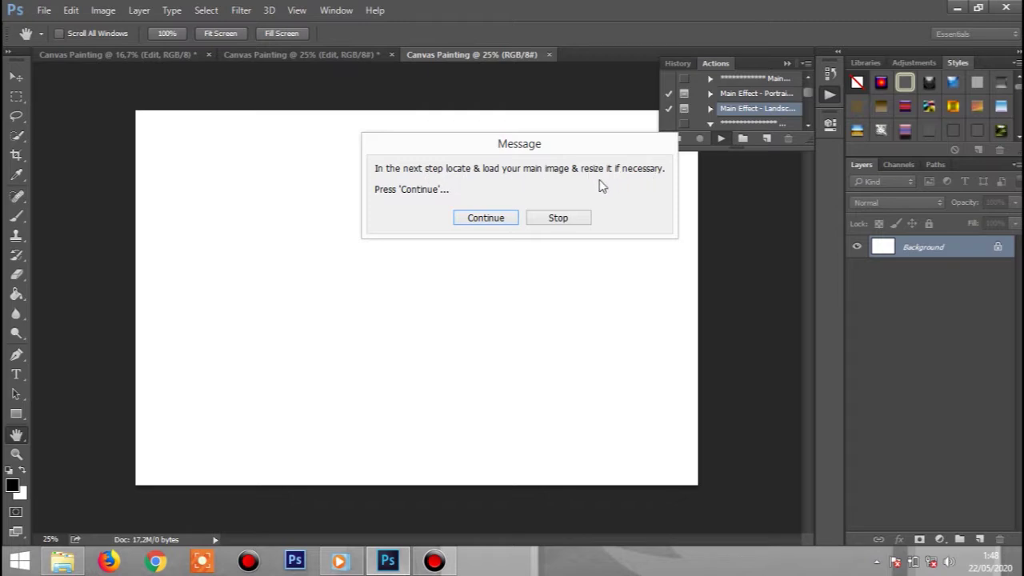
click(483, 220)
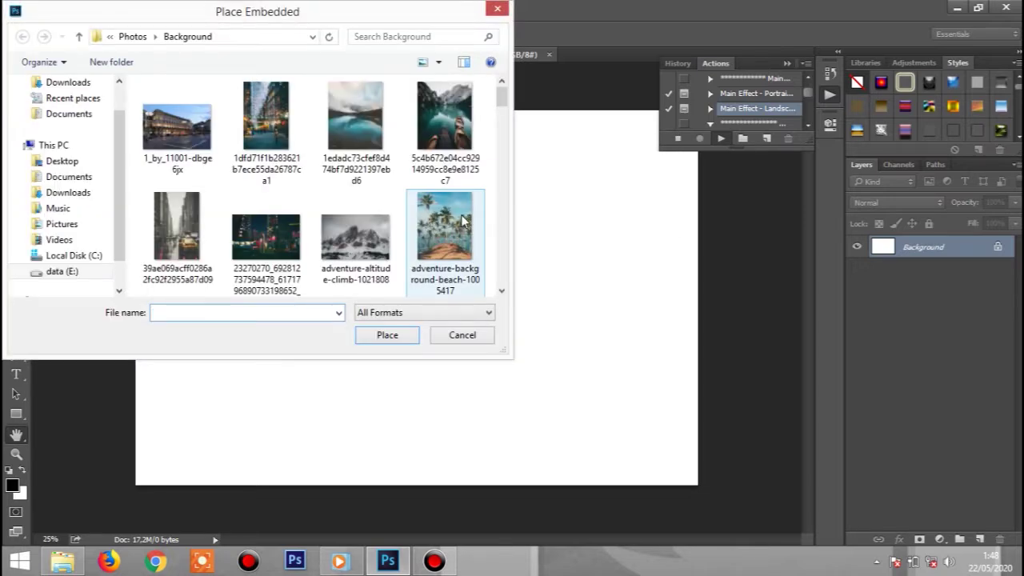
drag(506, 100, 518, 241)
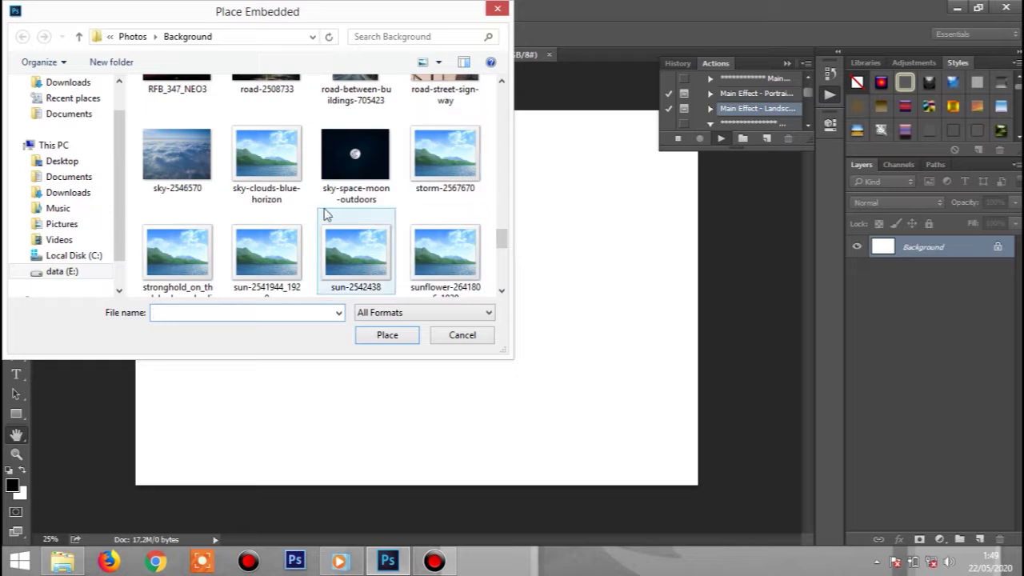
drag(503, 248, 501, 218)
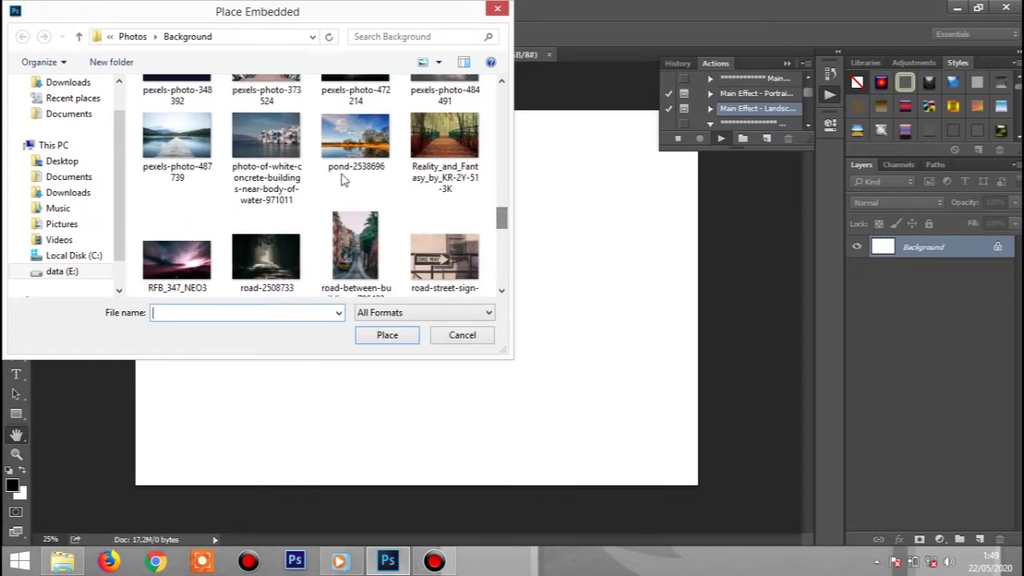
click(260, 153)
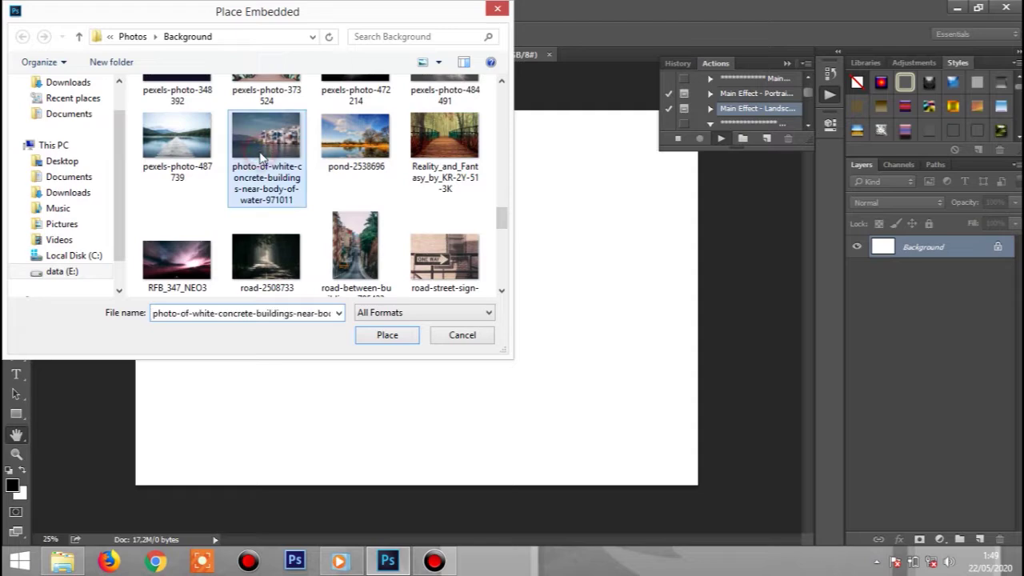
click(377, 333)
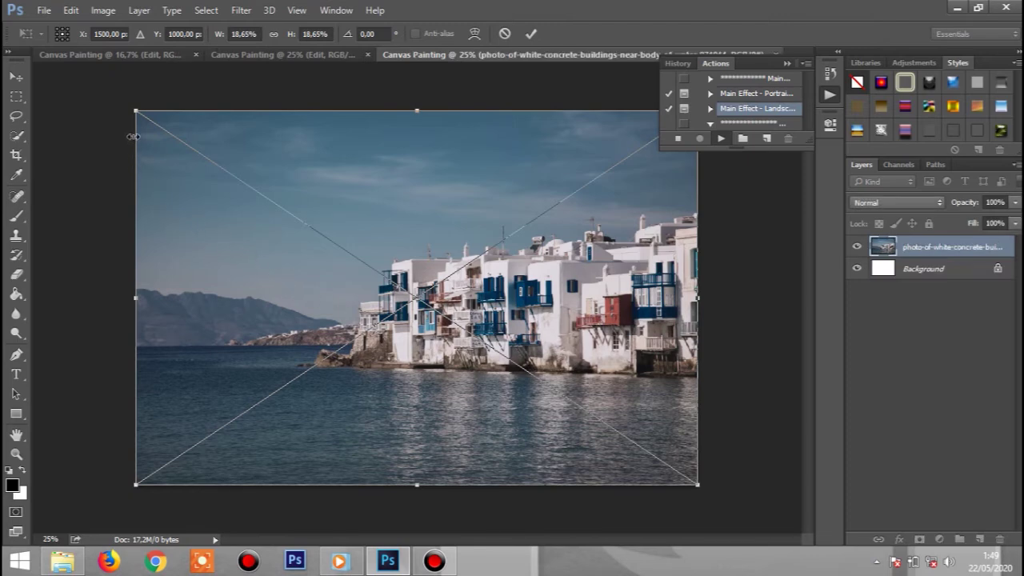
drag(134, 110, 131, 107)
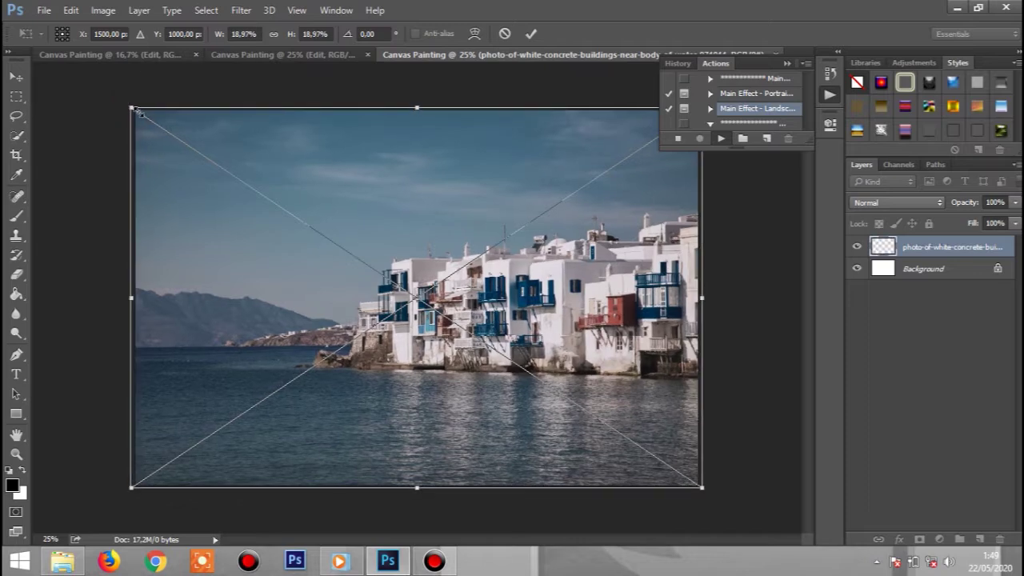
click(531, 34)
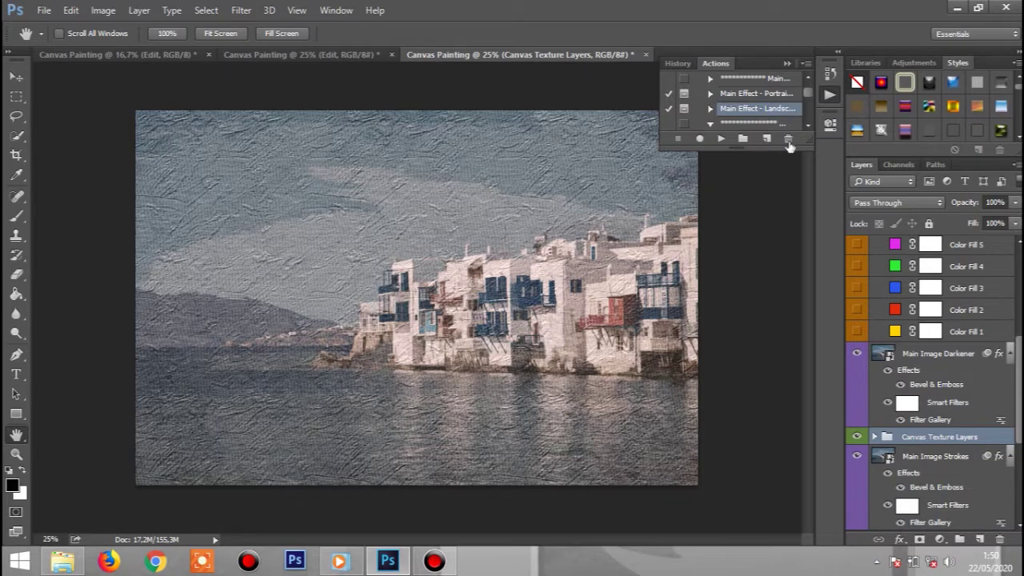
Step: Run the Add Frame 2 landscape action on the painted waterfront photo and hide the actions list
click(807, 126)
click(806, 125)
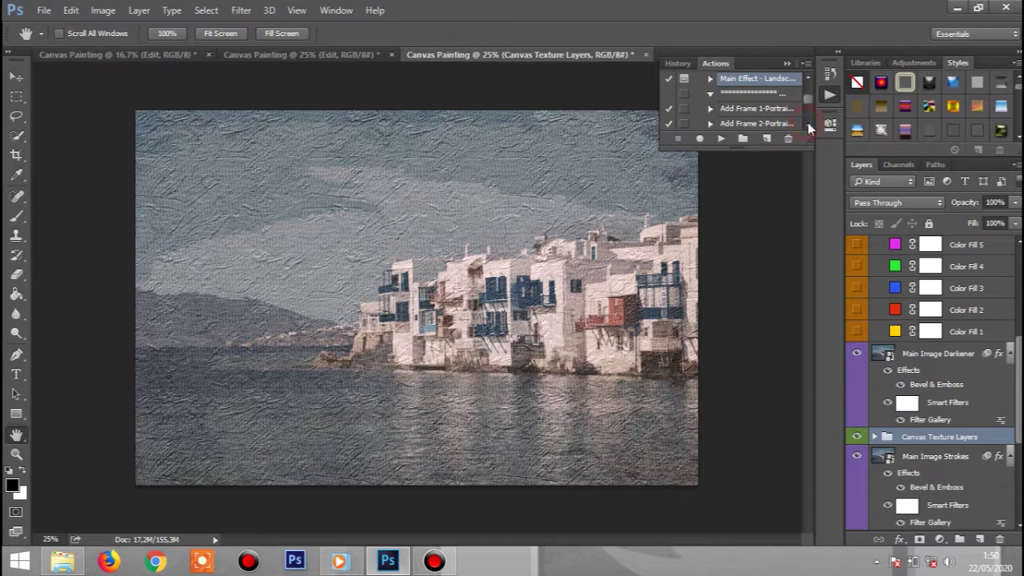
scroll(807, 102, down, 4)
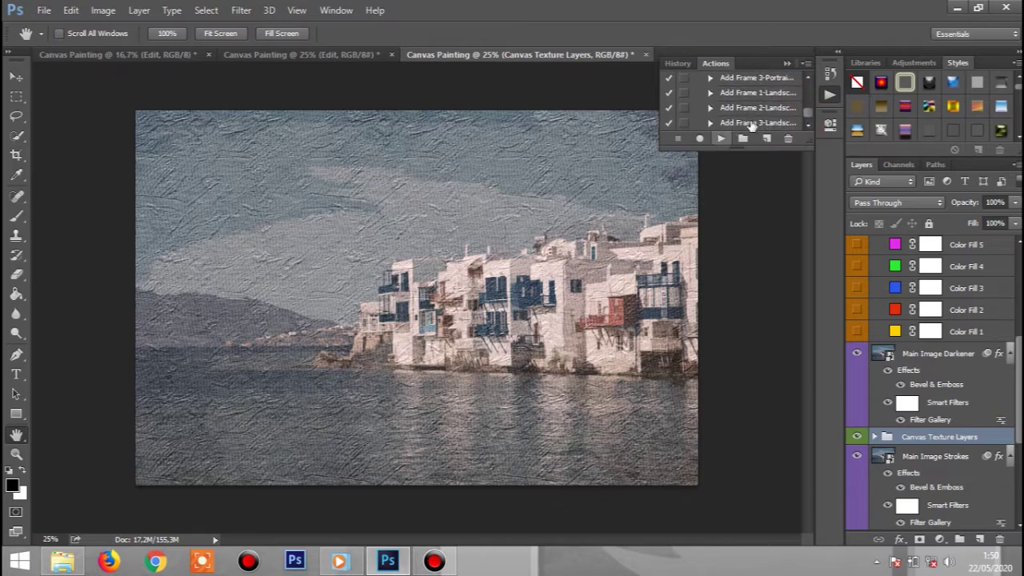
click(766, 123)
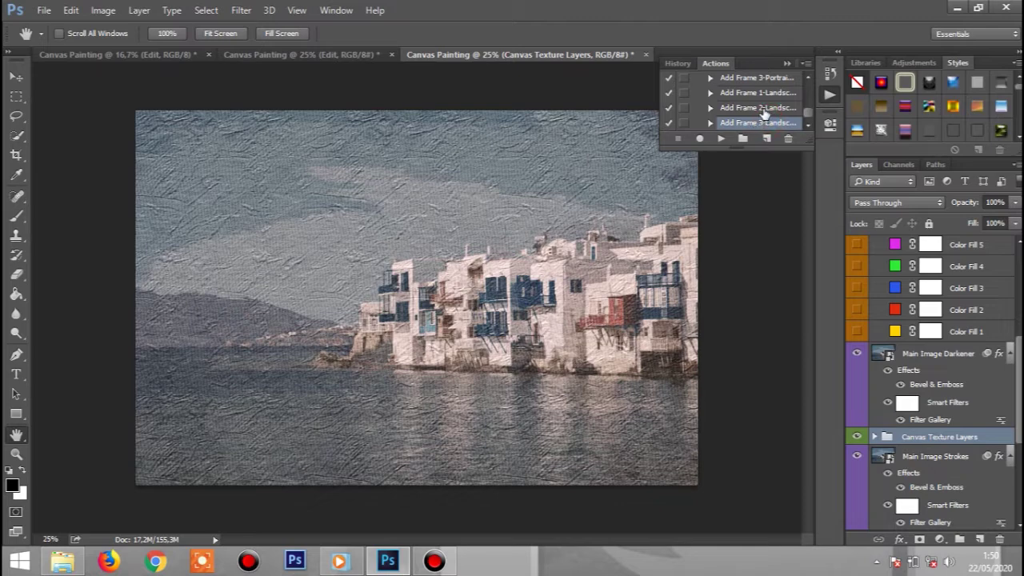
click(764, 108)
click(768, 95)
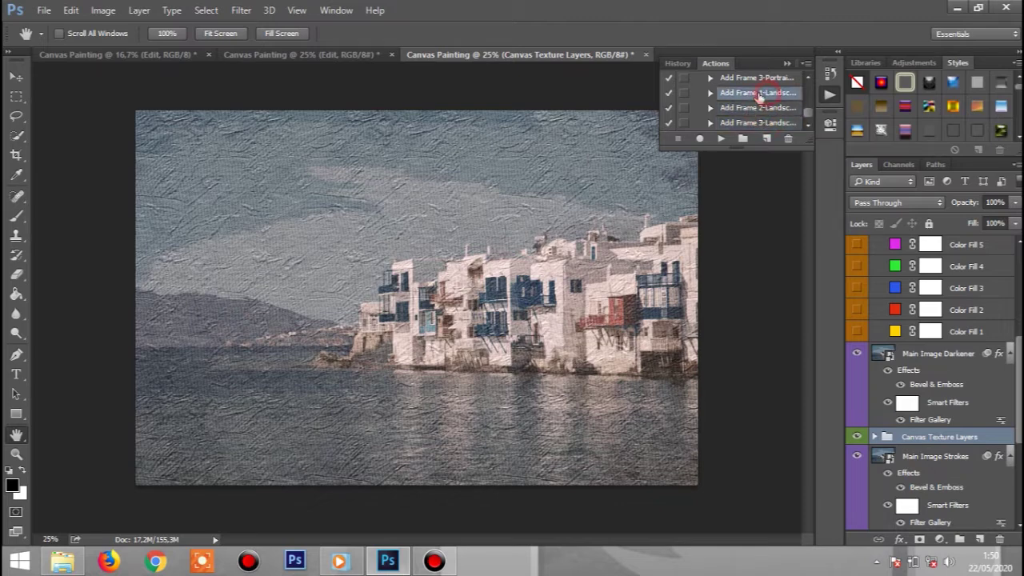
click(761, 109)
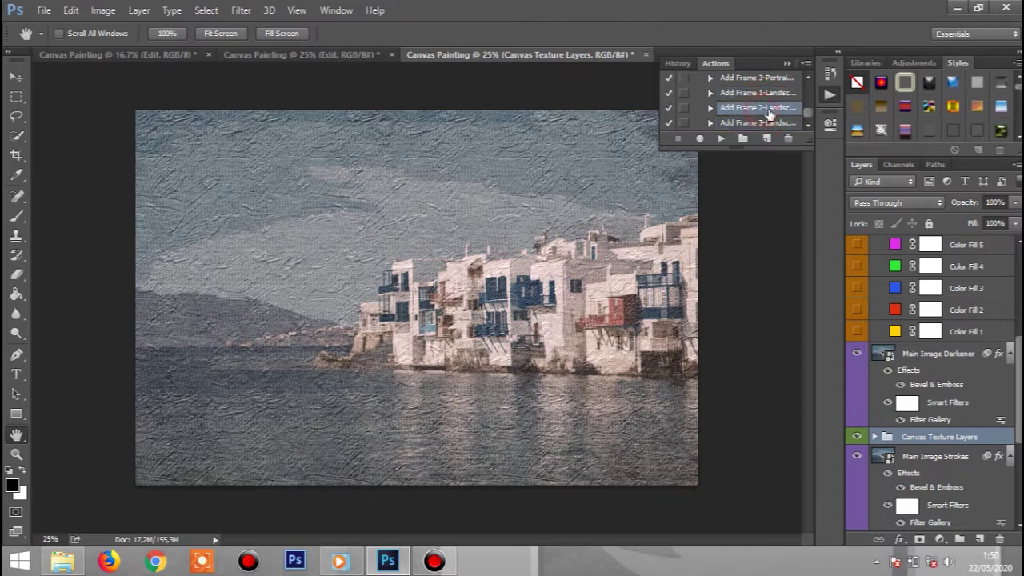
click(723, 139)
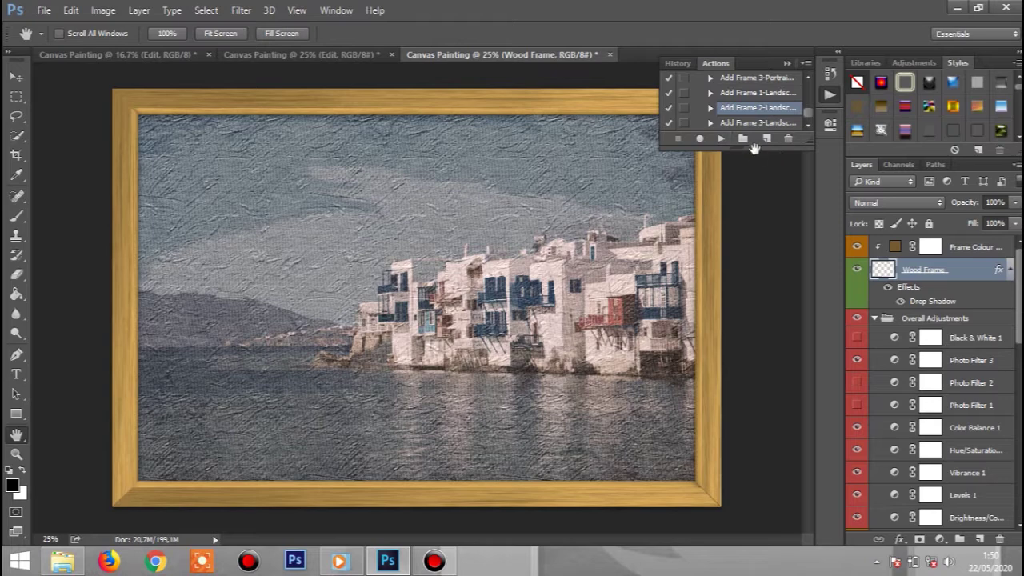
click(786, 63)
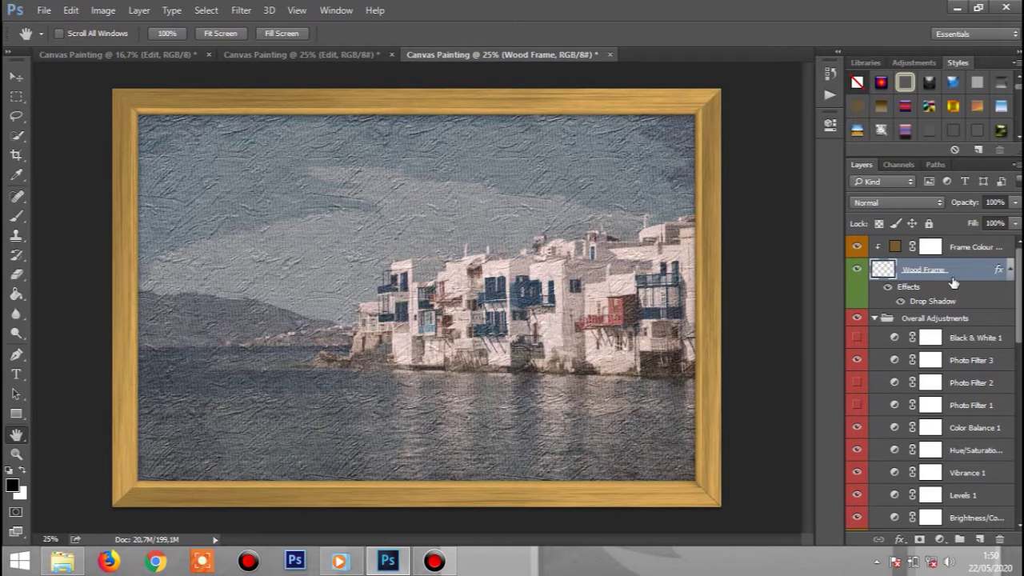
Step: Create a new layer group above the Frame Colour adjustment layer and name it Edit
click(895, 246)
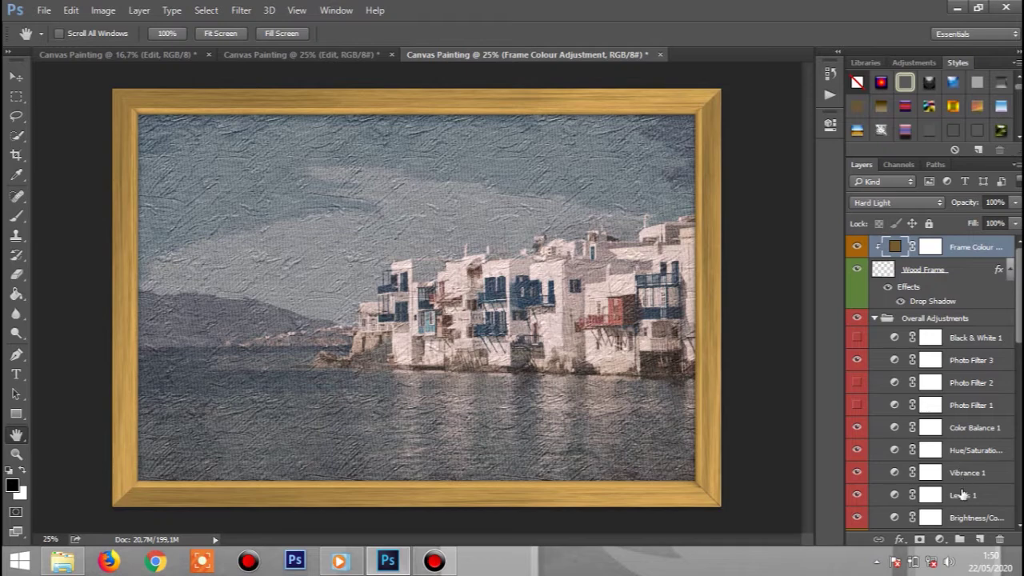
click(960, 540)
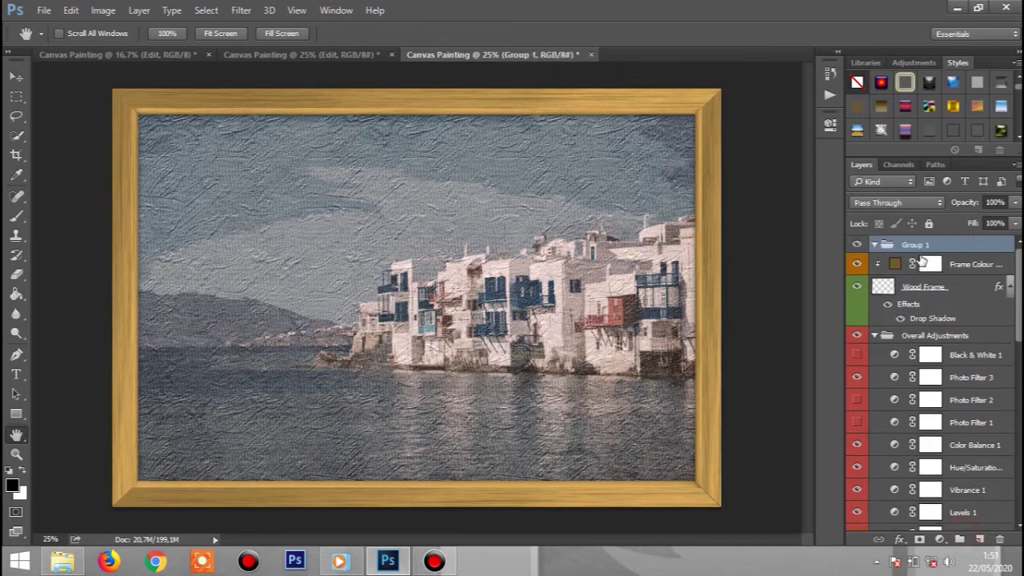
double_click(915, 245)
text(Edit)
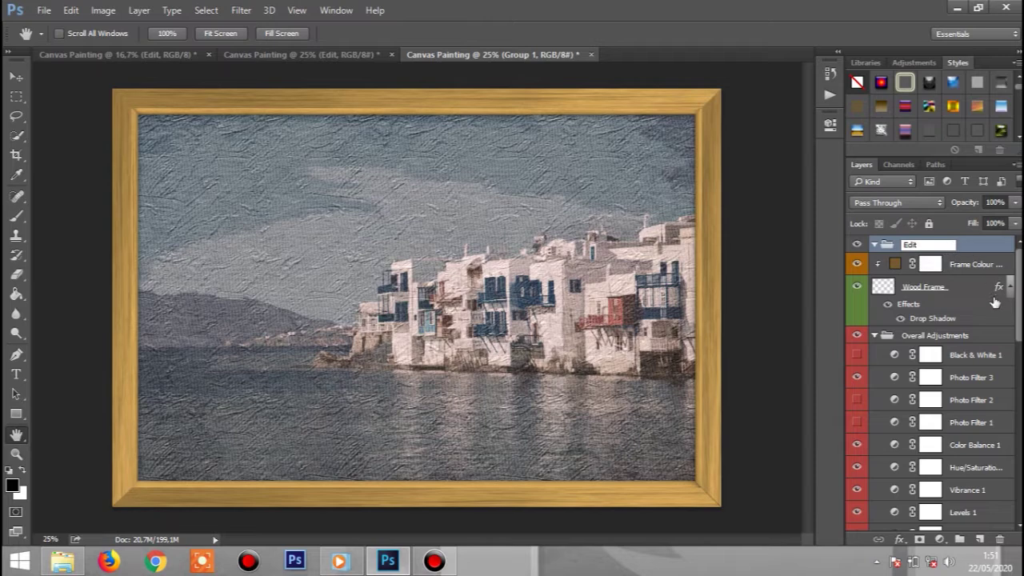
Step: Move all layers from the Frame Colour adjustment down to Main Image into the Edit group and collapse it, leaving out Original Image and Background
click(984, 310)
drag(1018, 308, 1020, 507)
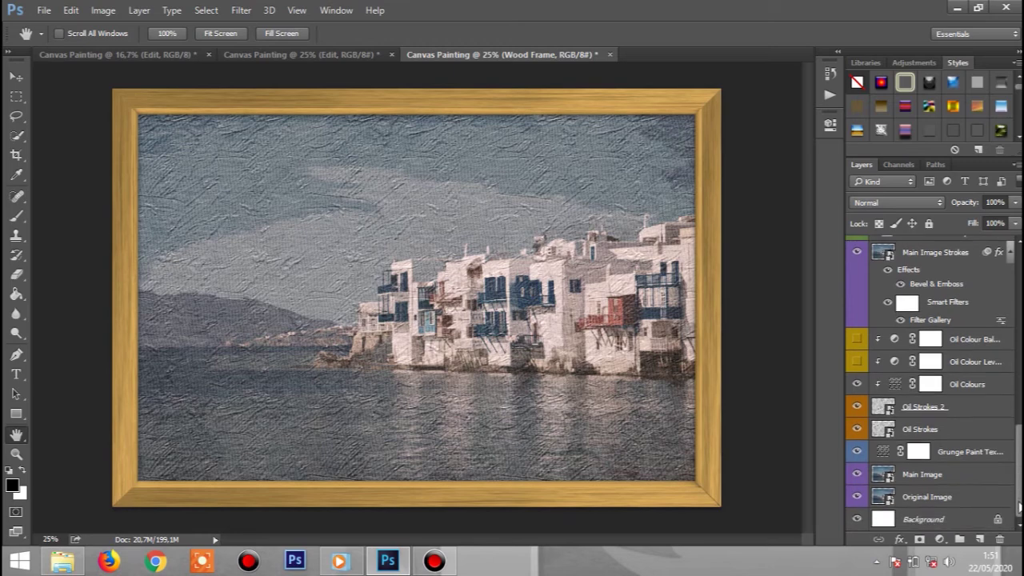
click(934, 478)
drag(1019, 480, 1020, 303)
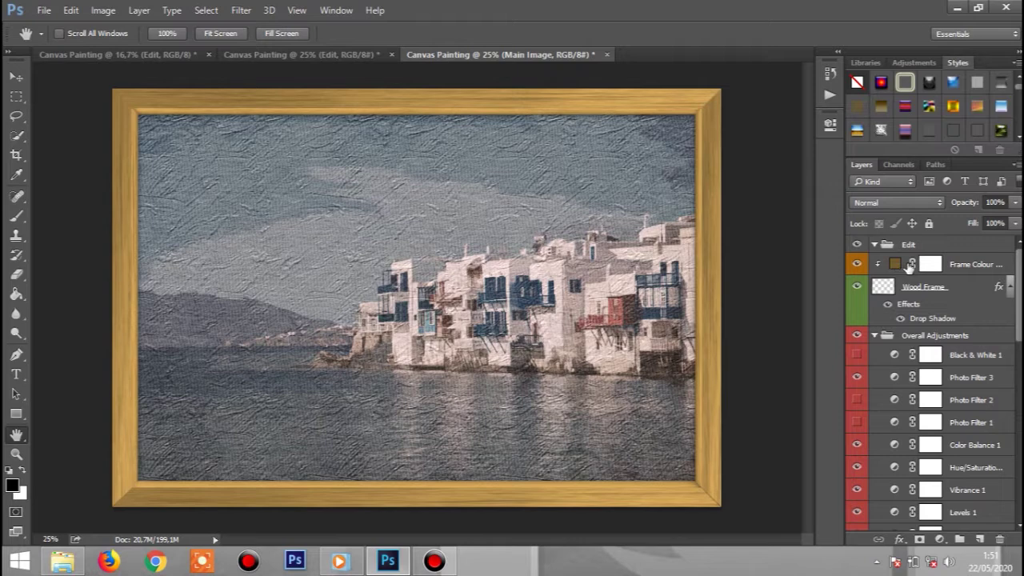
shift+click(895, 267)
drag(895, 266, 880, 248)
click(874, 244)
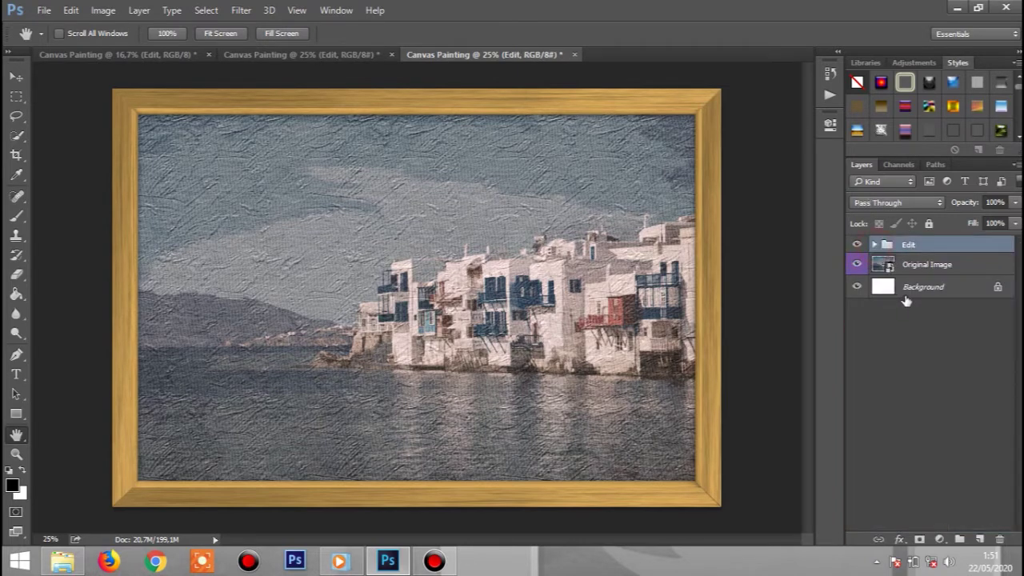
Step: Compare the framed painting with the original photo by hiding and reshowing the Edit group, then expand the group
click(857, 245)
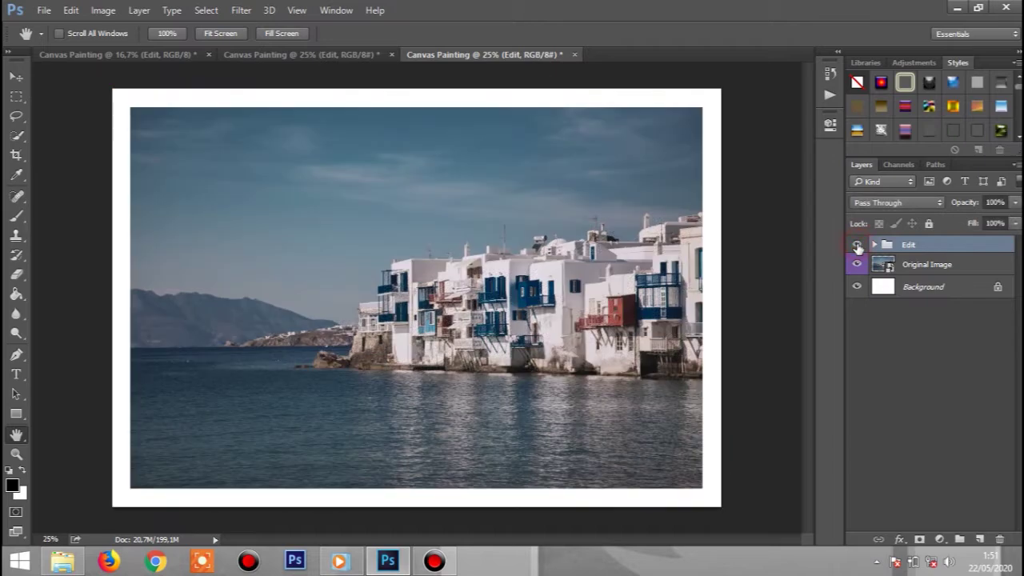
click(856, 245)
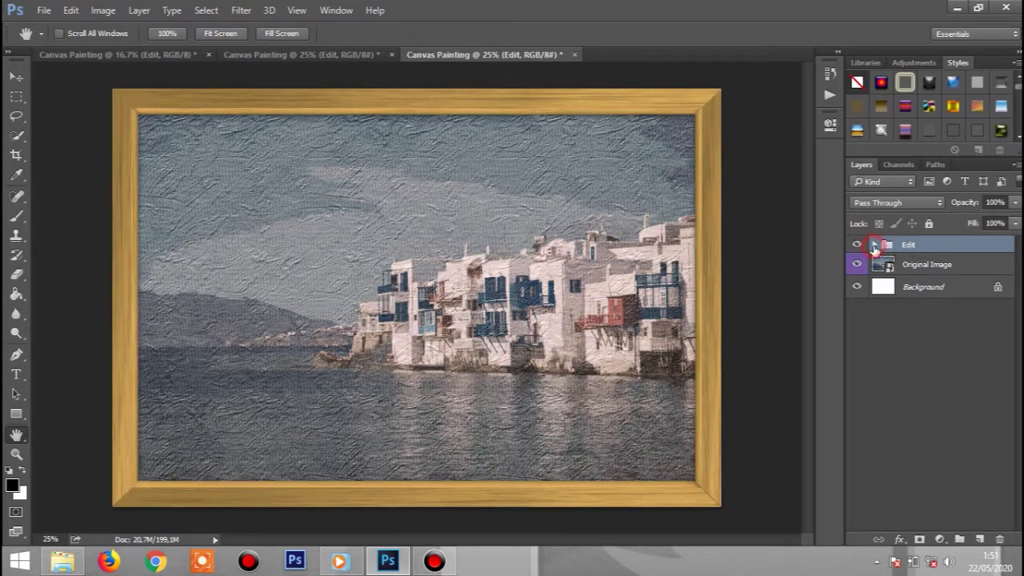
click(874, 245)
Step: Hide the Grunge Paint Texture layer near the base of the Edit group
drag(1017, 276, 1020, 466)
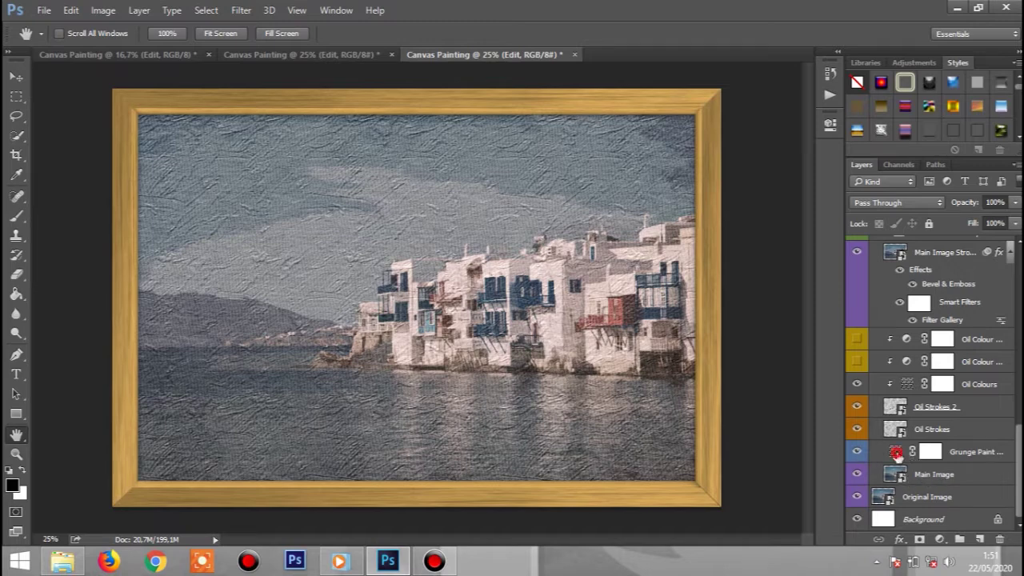
click(896, 453)
click(856, 451)
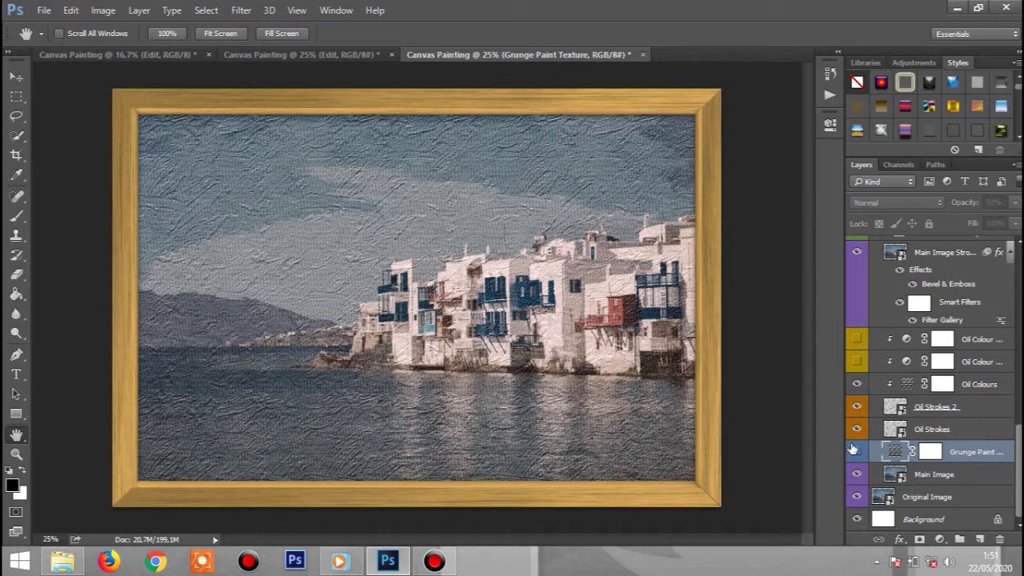
Step: Examine the effect of the Oil Strokes and Oil Strokes 2 layers by hiding both and showing Oil Strokes again
click(889, 426)
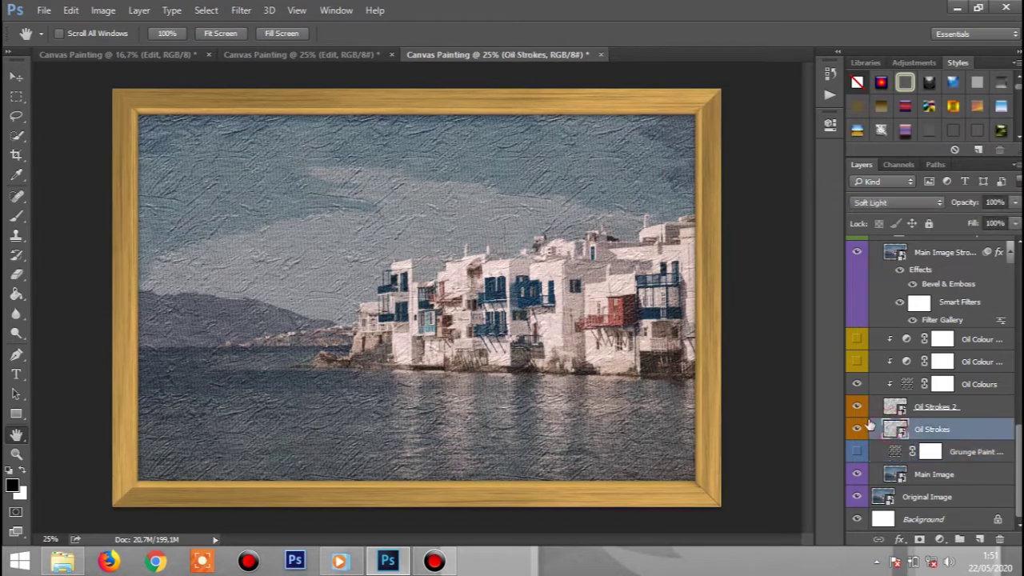
click(883, 407)
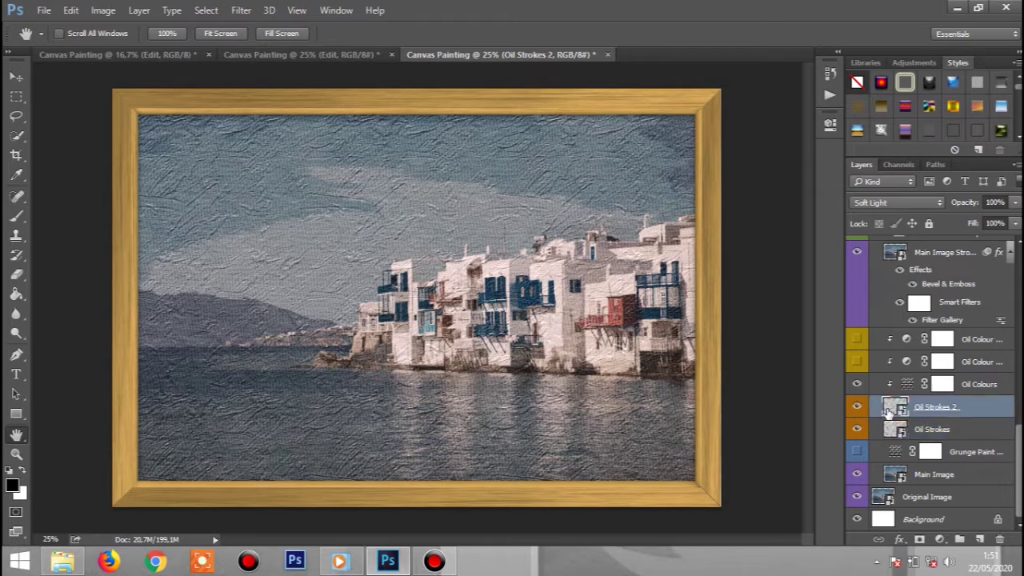
click(880, 427)
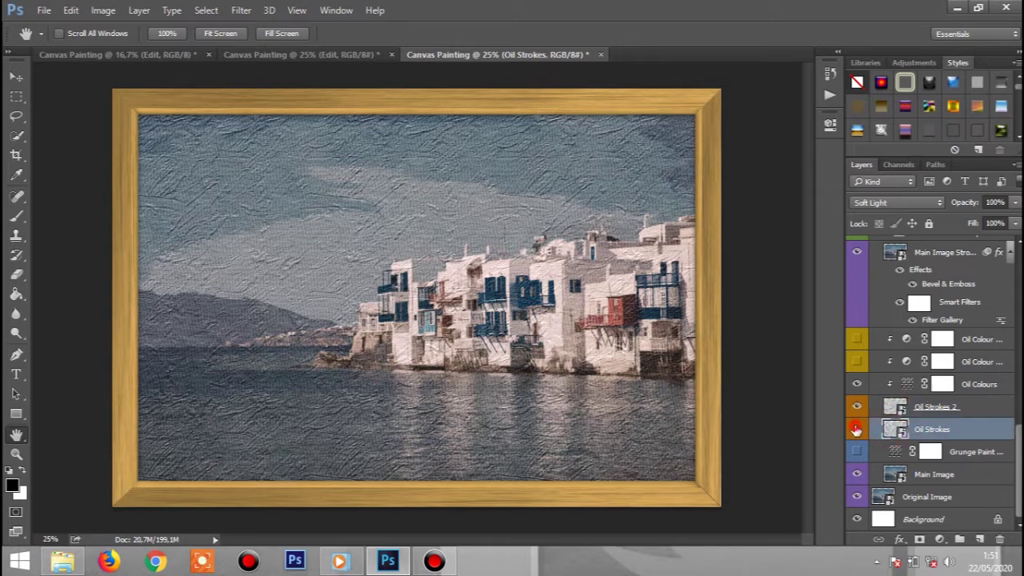
click(857, 429)
click(857, 409)
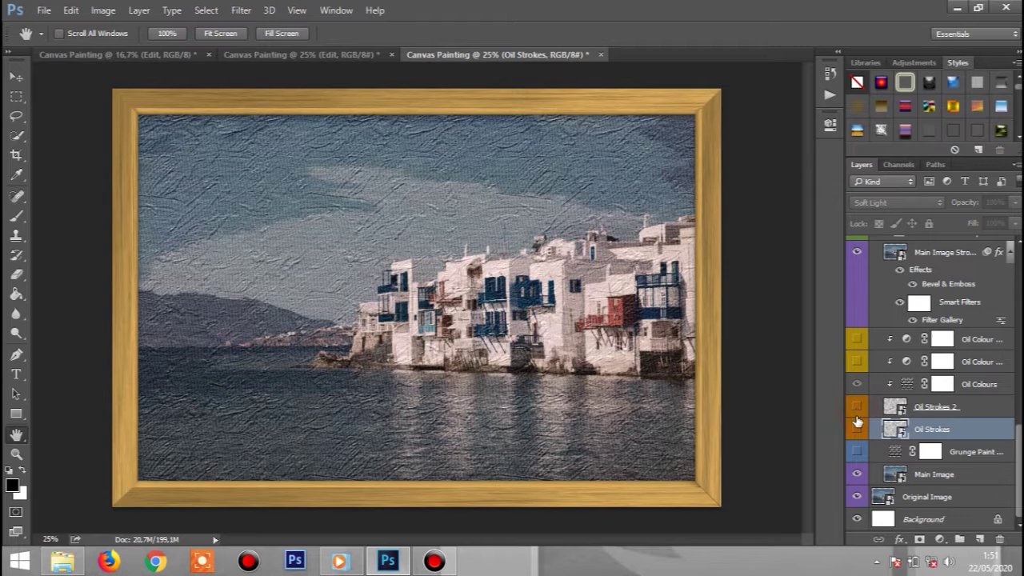
click(856, 429)
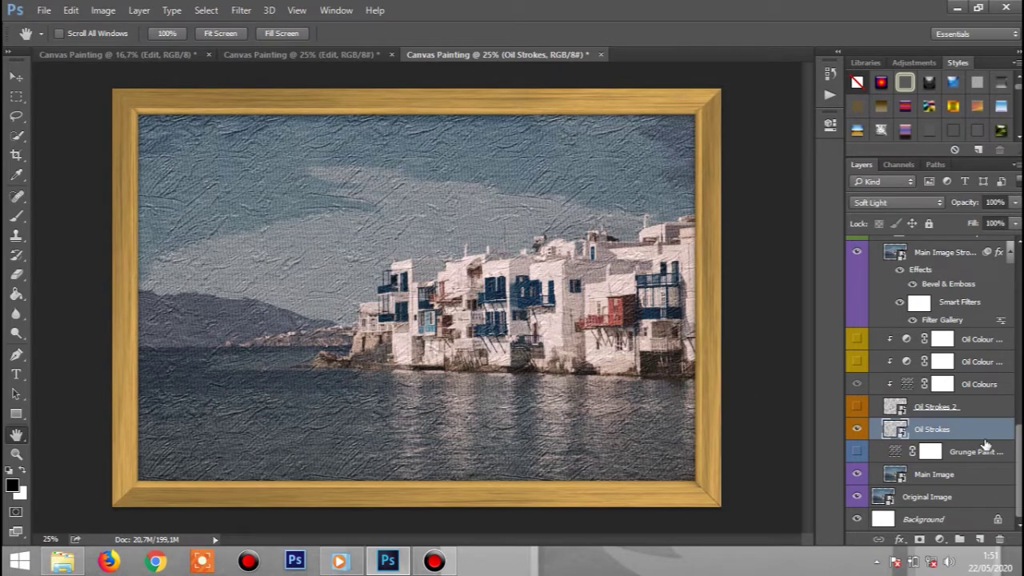
Step: Show Oil Strokes 2 with its clipped Oil Colours layer and turn on the two Oil Colour adjustment layers above it
scroll(1017, 454, up, 3)
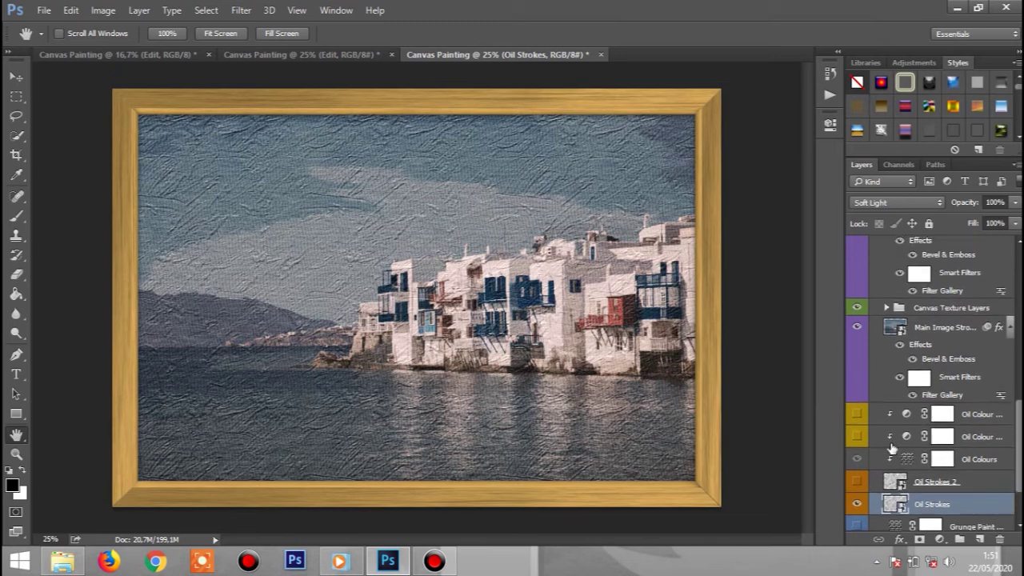
click(860, 417)
click(858, 456)
click(858, 458)
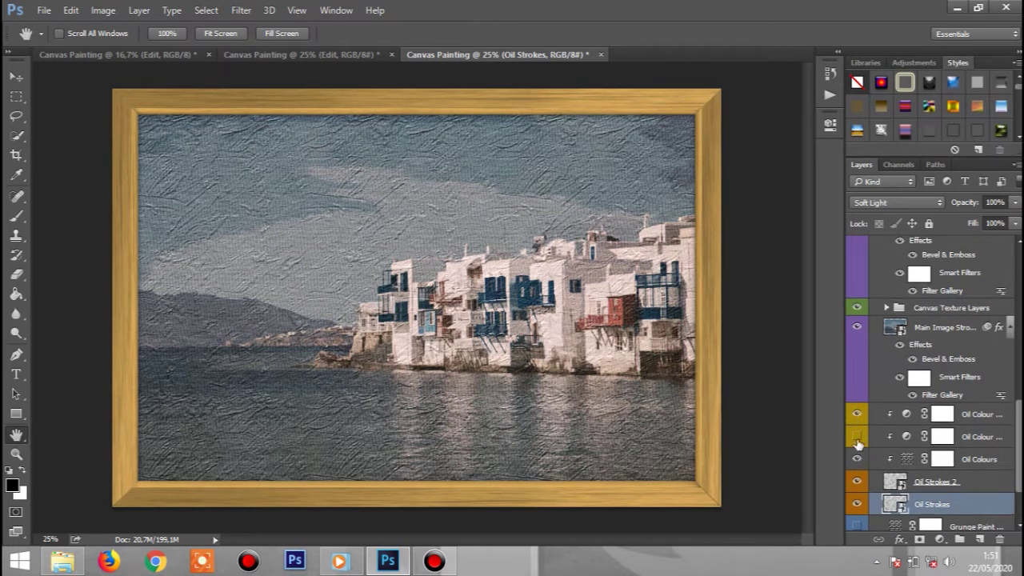
click(857, 437)
Step: Examine the Main Image Strokes layer by hiding and reshowing it, and inspect its Bevel & Emboss effect and smart filter mask
scroll(949, 407, up, 3)
click(932, 393)
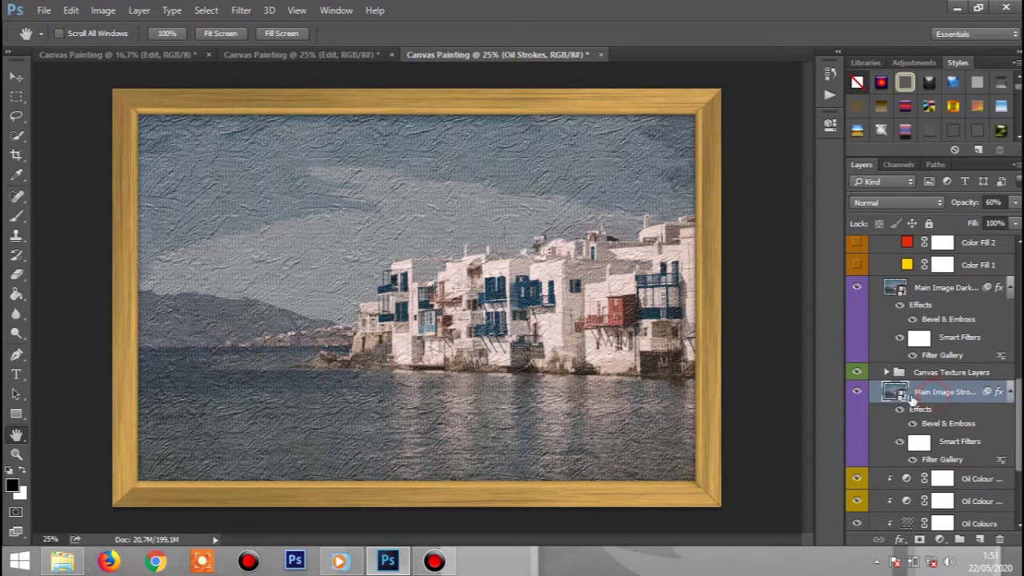
click(855, 391)
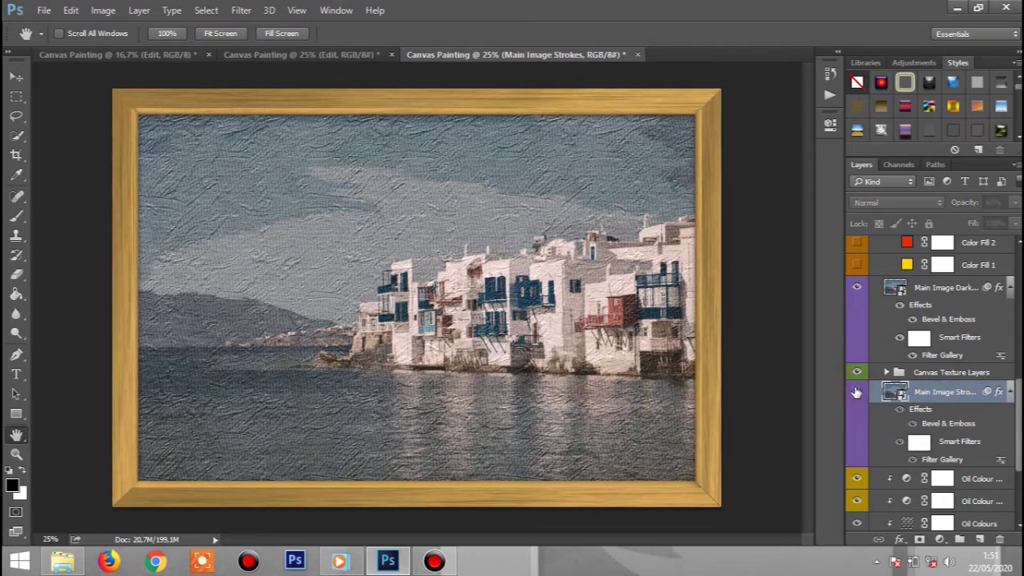
click(855, 391)
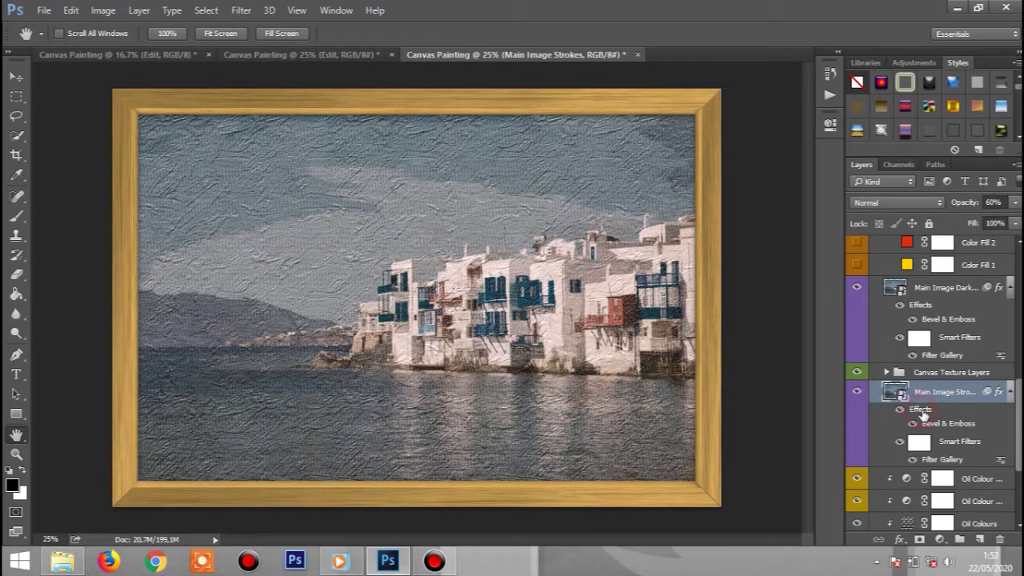
double_click(938, 424)
click(925, 445)
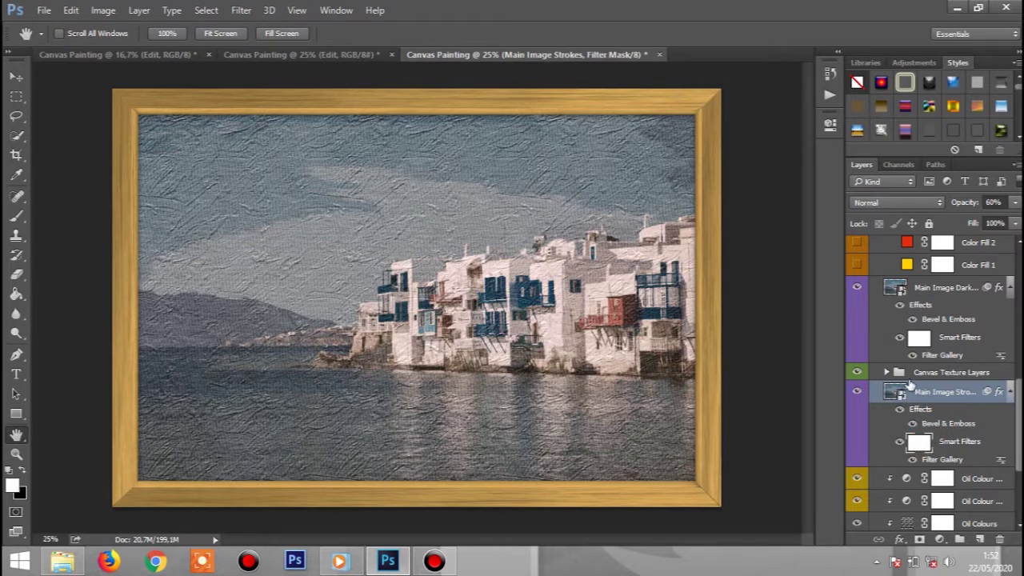
Step: In the Canvas Texture Layers group, compare the painting with and without Canvas Texture, hide Canvas Texture 2, and collapse the group
click(886, 373)
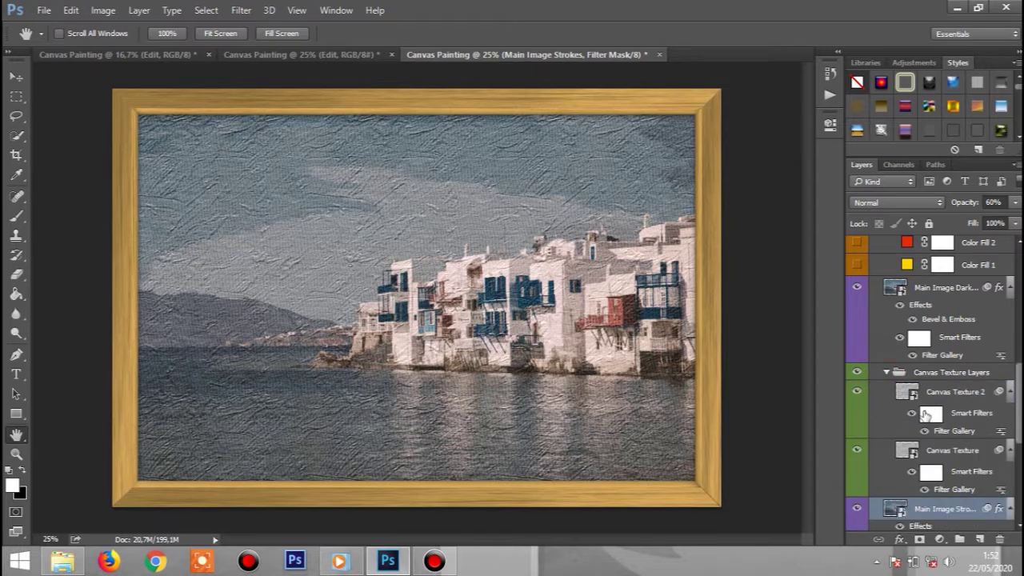
click(903, 373)
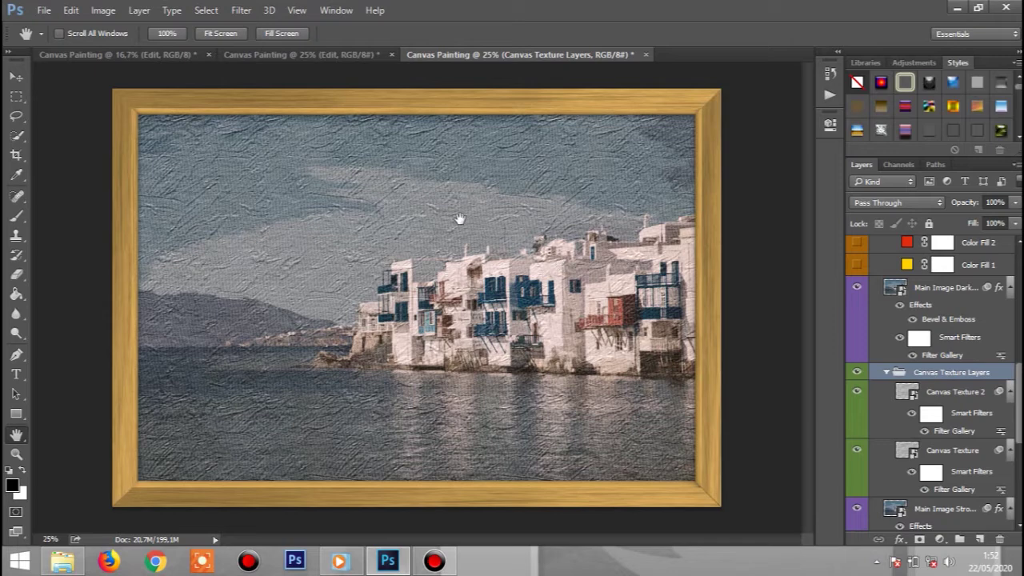
click(857, 452)
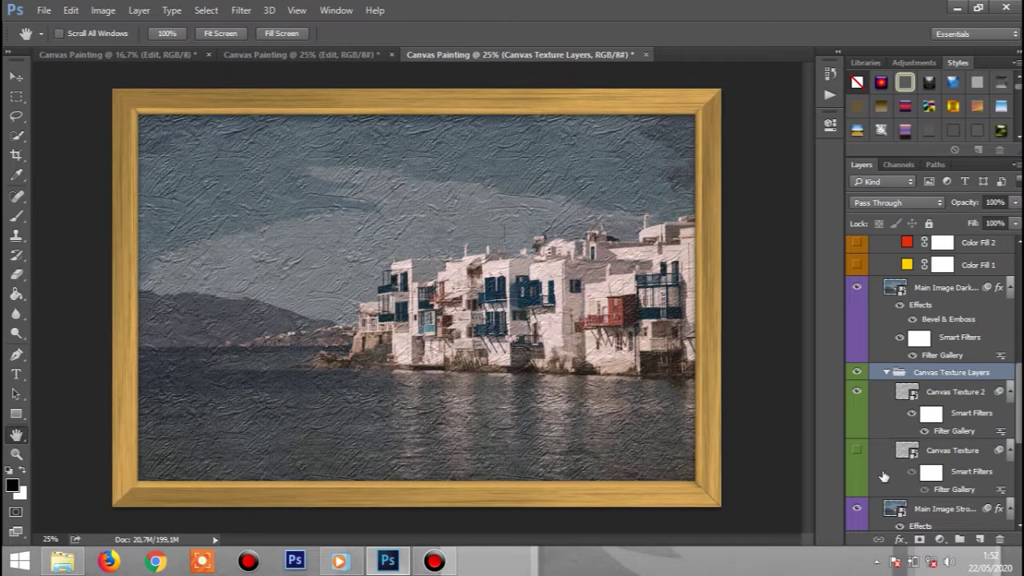
click(857, 452)
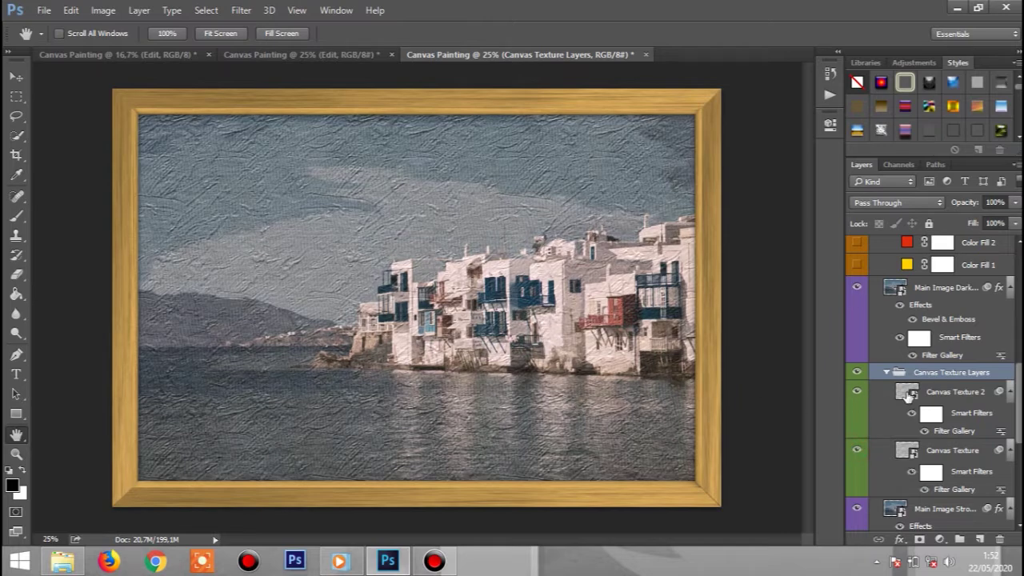
click(906, 392)
click(856, 392)
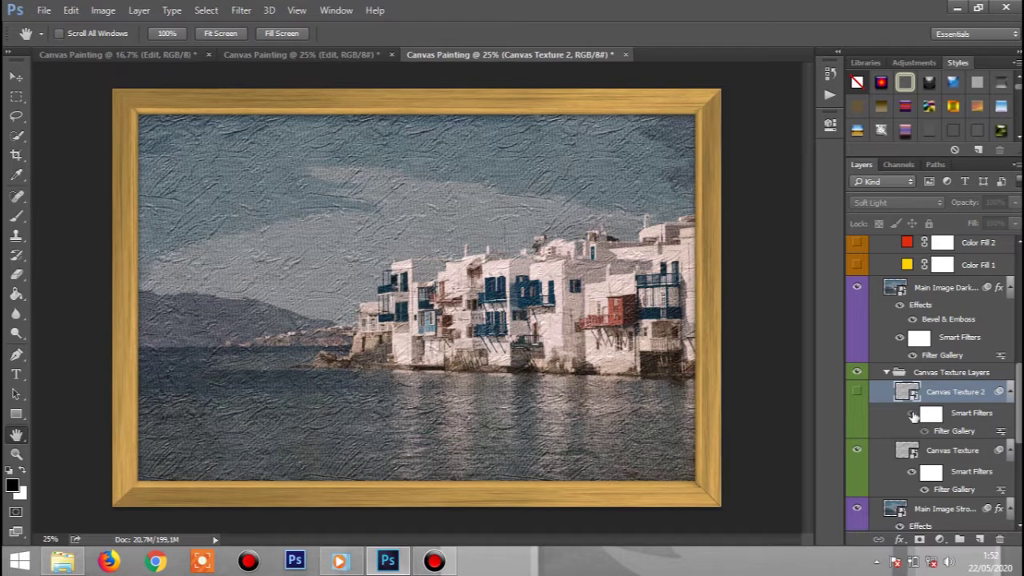
click(886, 373)
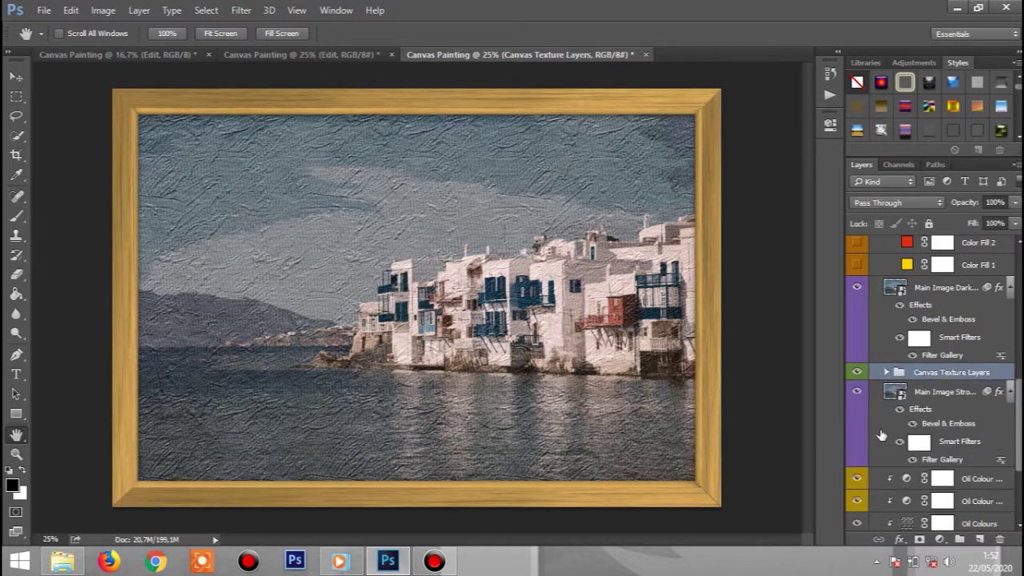
Step: Hide and reshow the Main Image Darkener layer to compare its darkening effect on the painting
click(878, 290)
click(858, 288)
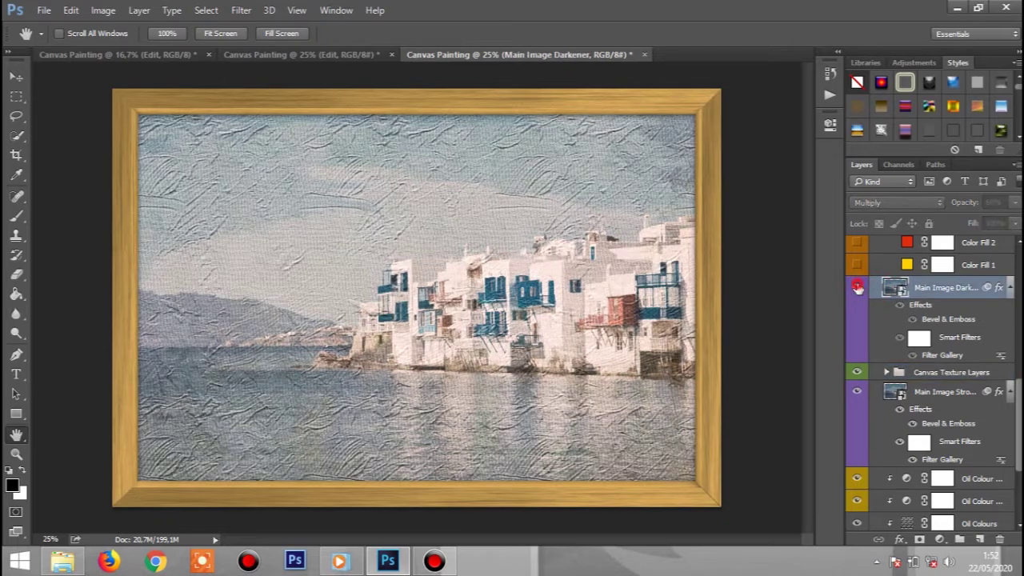
click(858, 287)
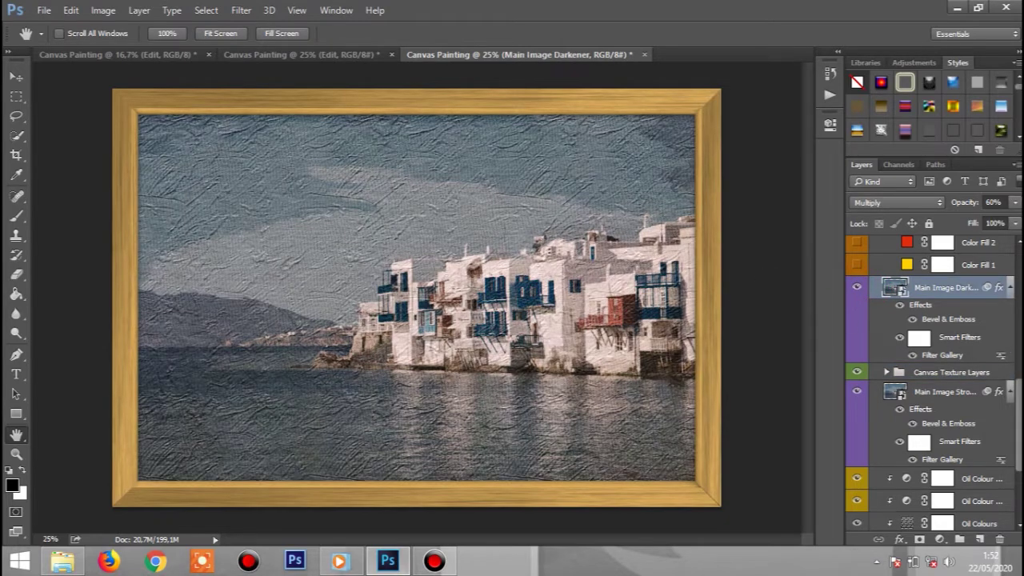
Step: Preview the yellow Color Fill 1 and red Color Fill 2 tints in the Overall Colour Adjustments group, hiding each one again
scroll(948, 317, up, 5)
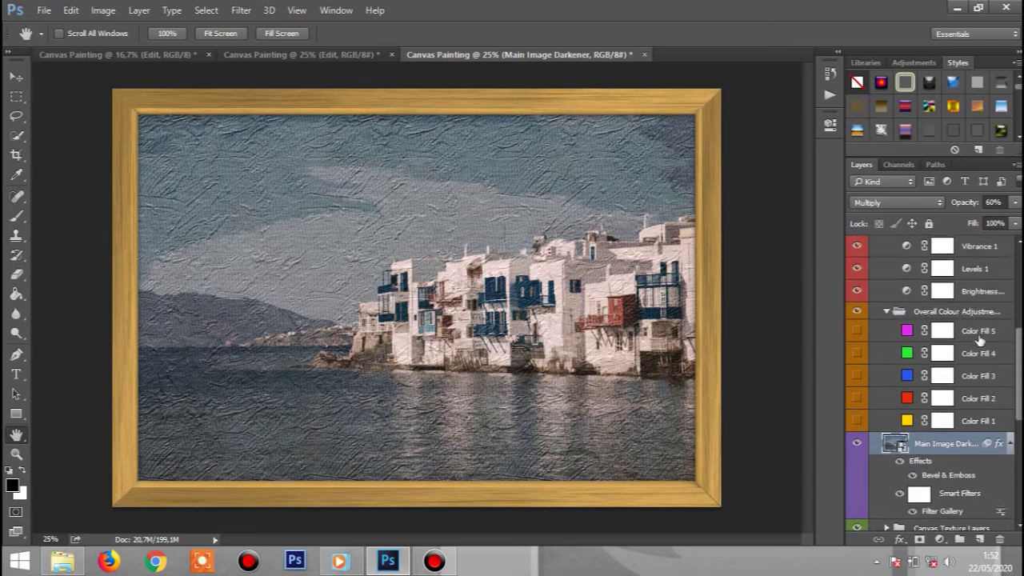
click(949, 314)
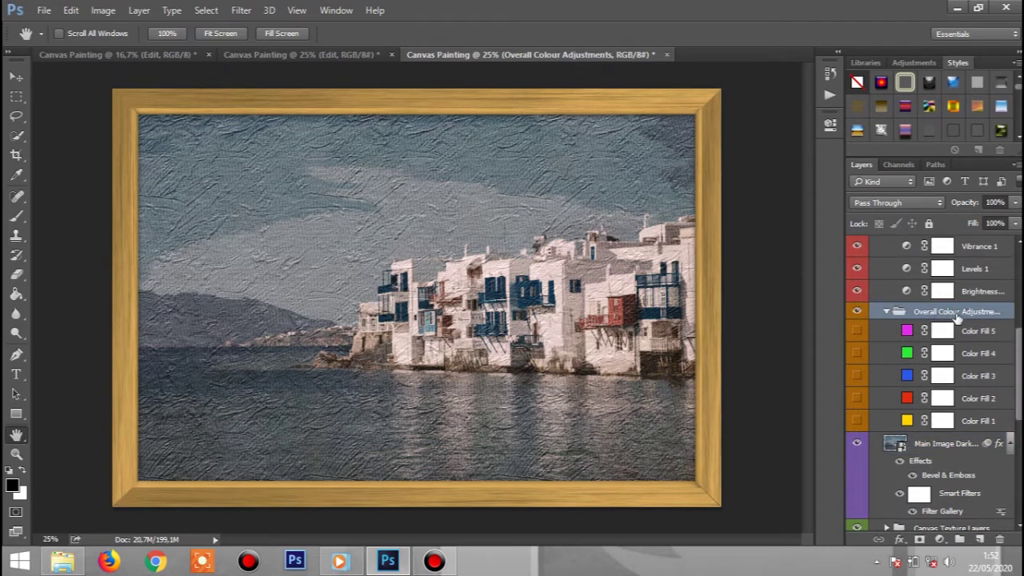
click(858, 421)
click(907, 423)
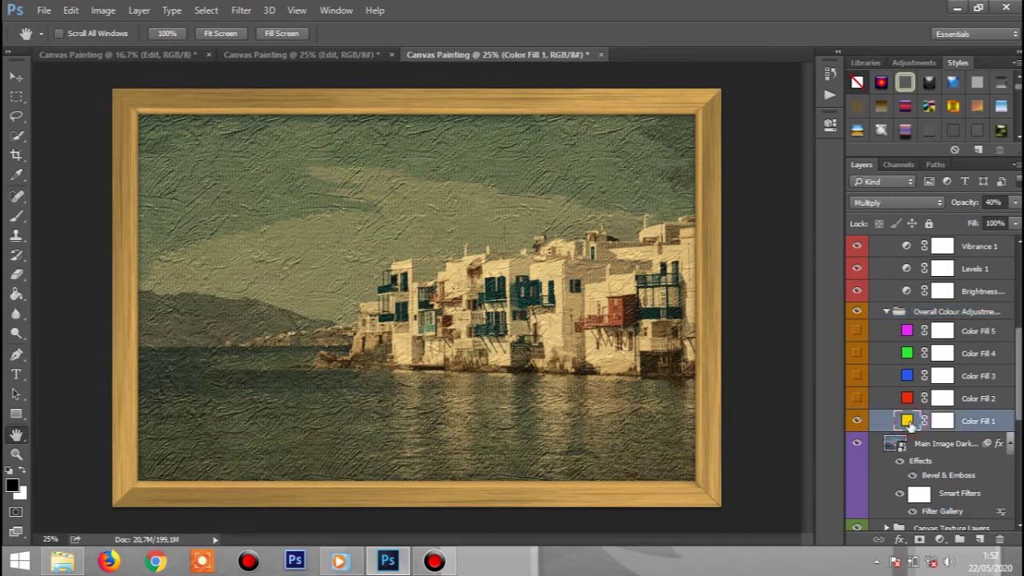
click(857, 422)
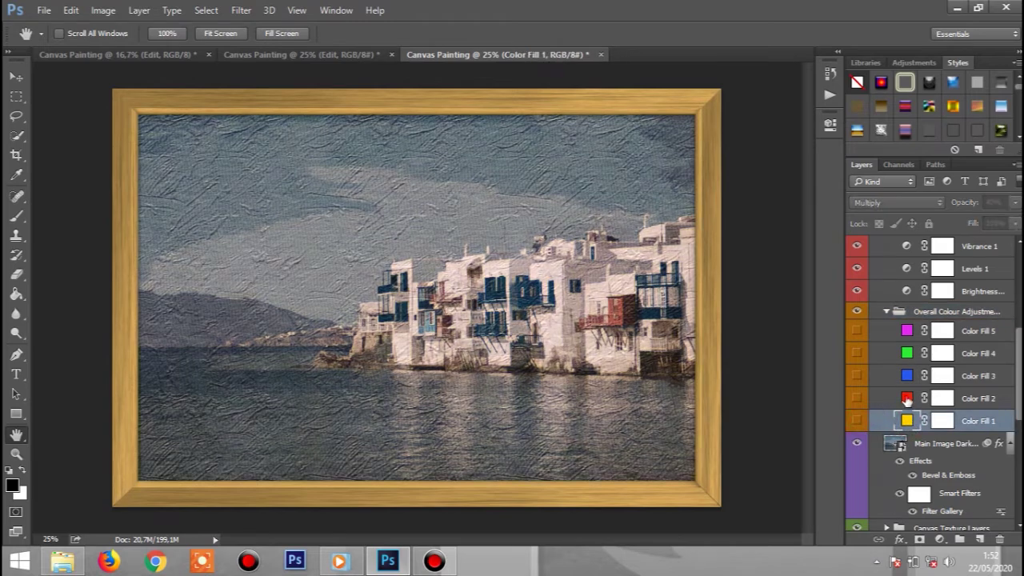
click(906, 399)
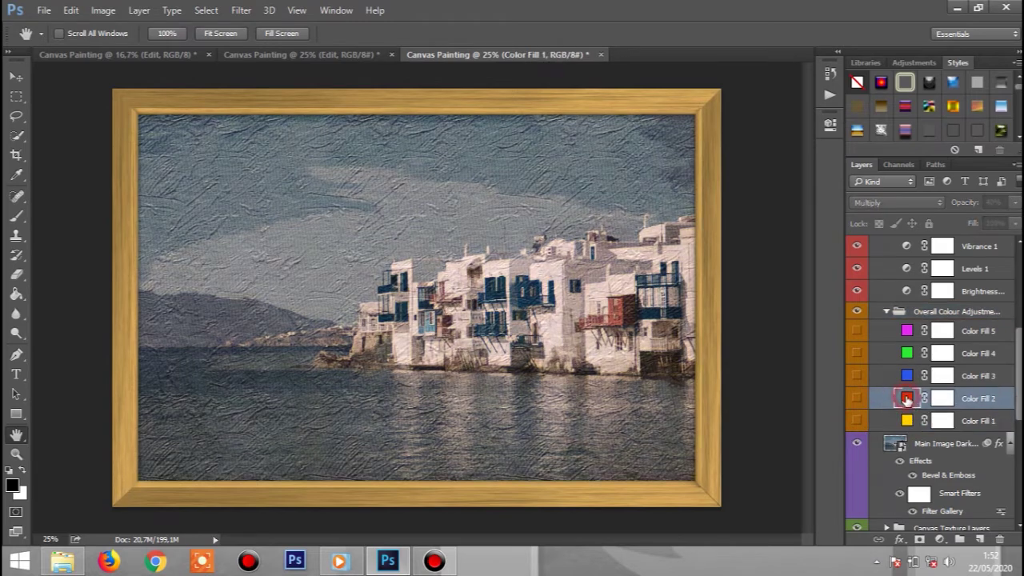
click(858, 399)
click(858, 399)
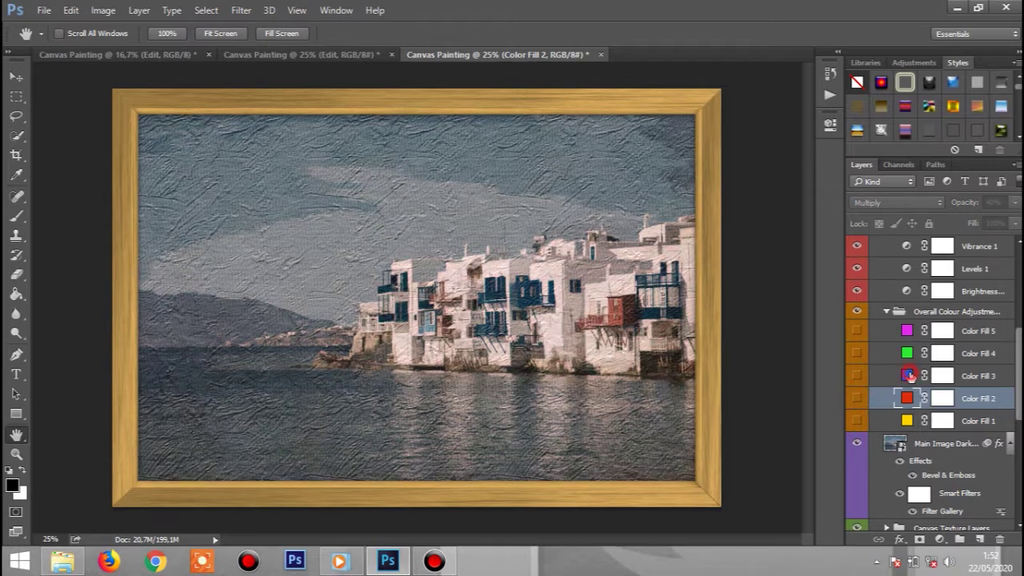
Step: Preview the blue Color Fill 3 and green Color Fill 4 tints over the painting, hiding each one again
click(909, 376)
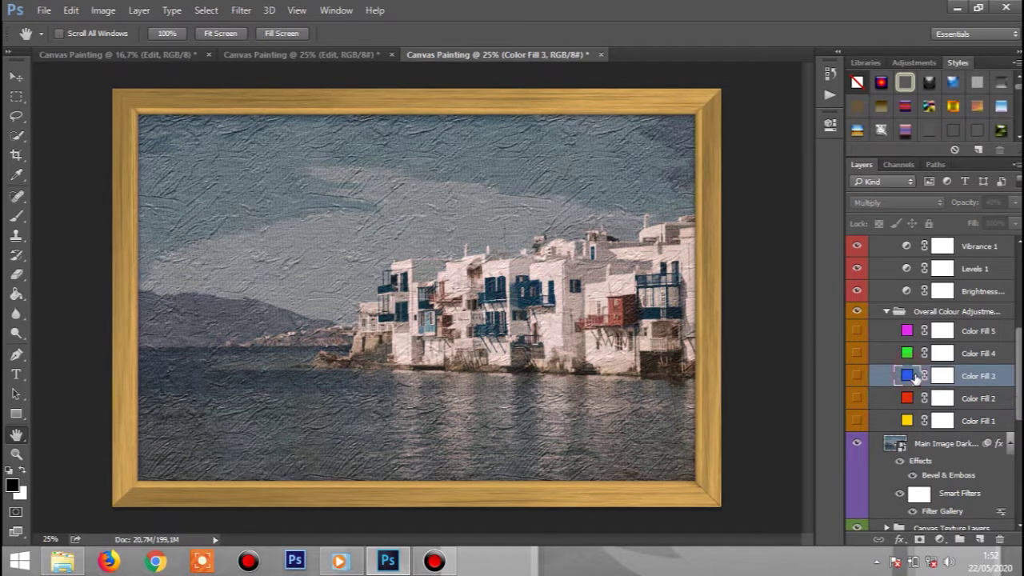
click(855, 377)
click(857, 376)
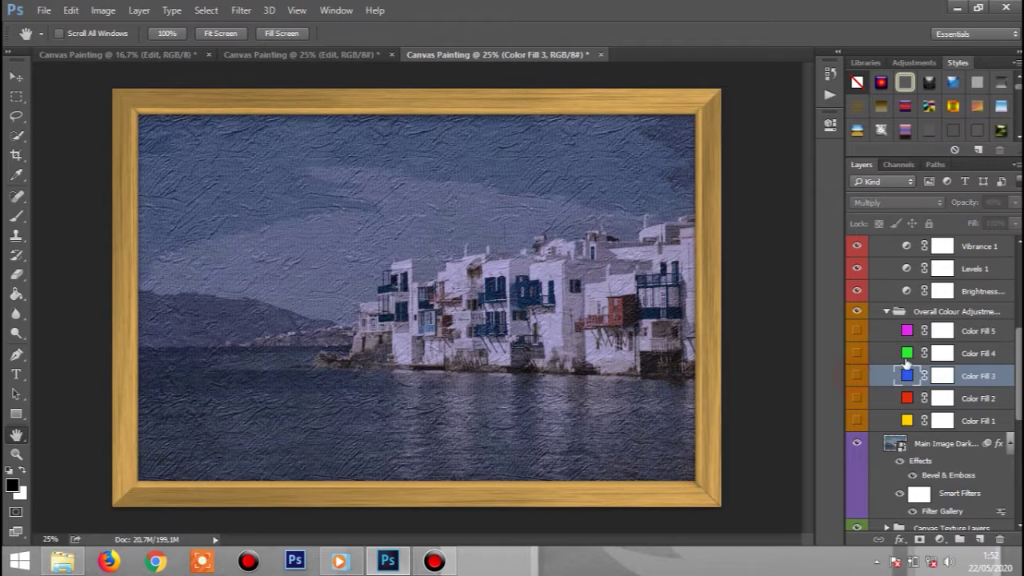
click(907, 355)
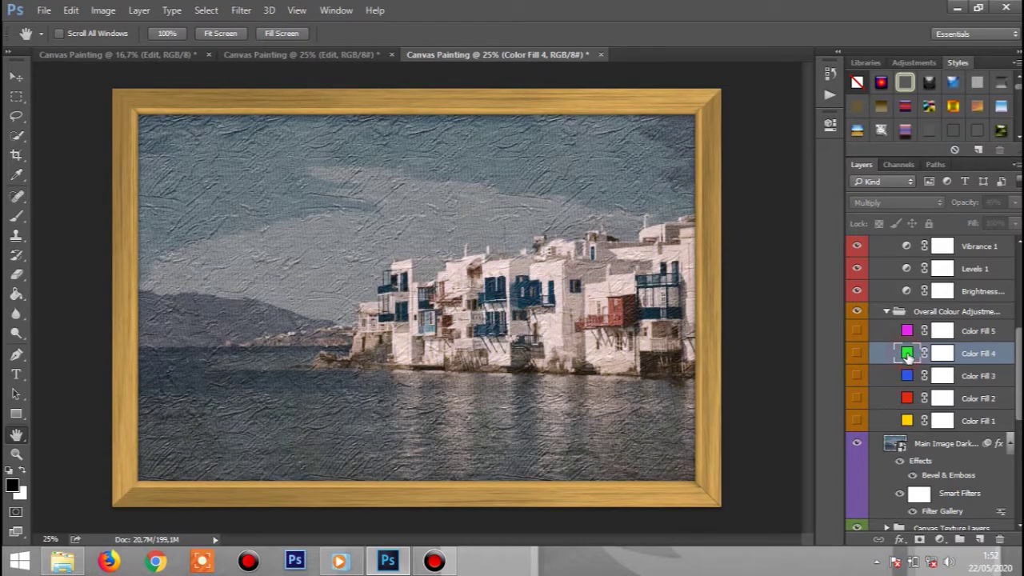
click(856, 356)
click(858, 357)
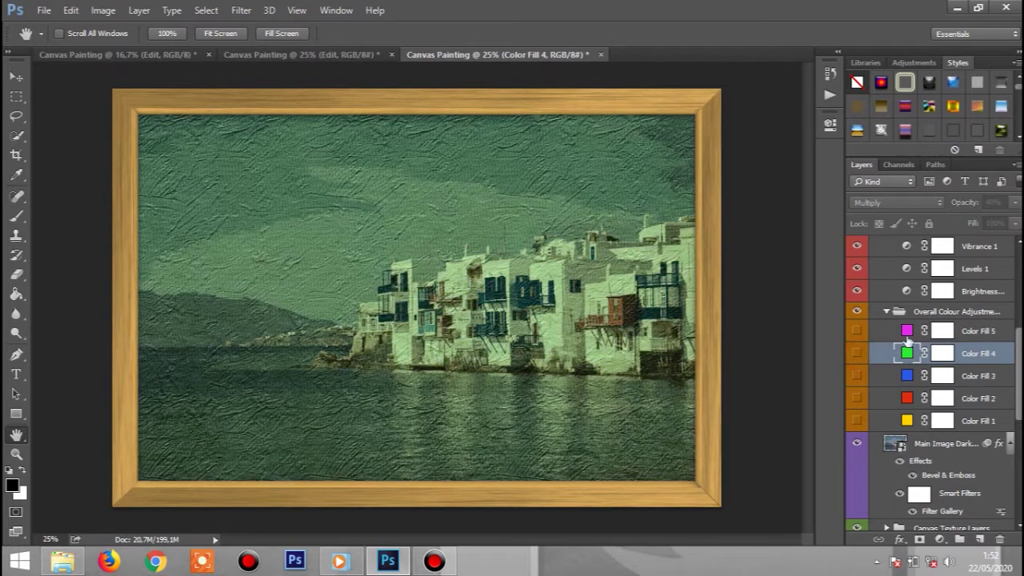
Step: Preview the magenta Color Fill 5 tint, hide it again, and collapse the Overall Colour Adjustments group
click(906, 332)
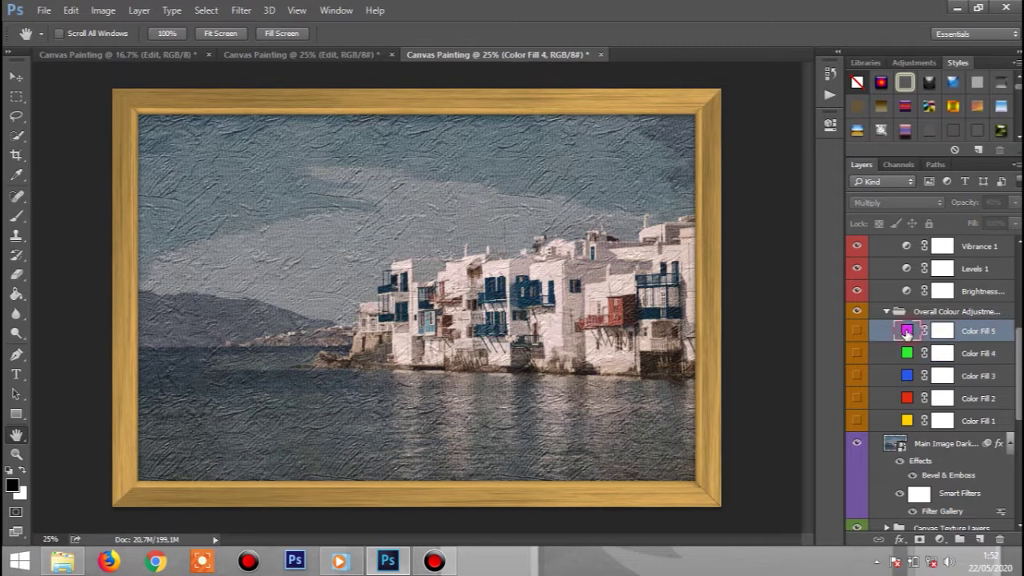
click(858, 331)
click(858, 331)
click(886, 311)
click(916, 312)
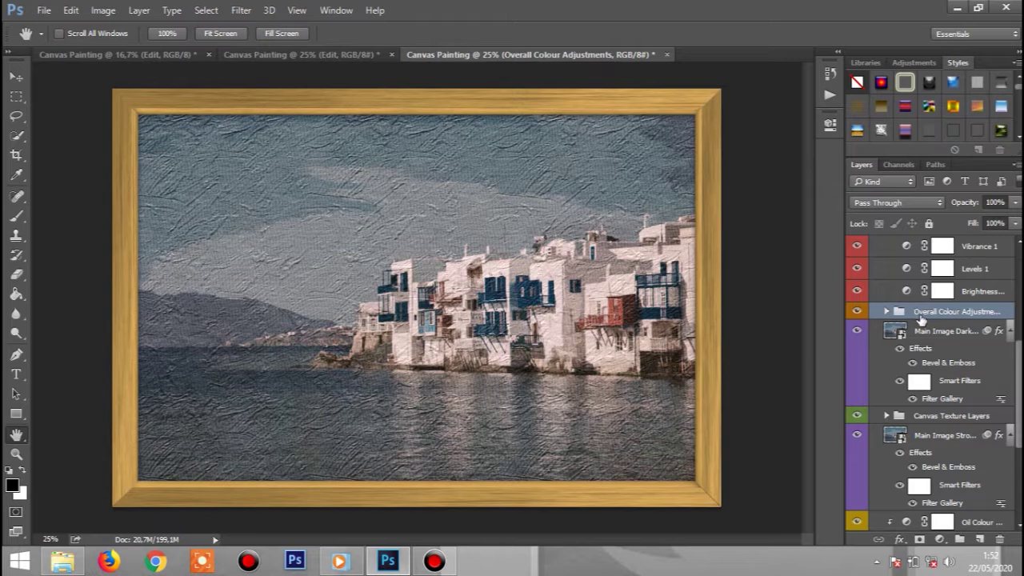
Step: In the Overall Adjustments group, set the Brightness/Contrast 1 adjustment to brightness 11 and contrast -2
drag(1018, 381, 1019, 302)
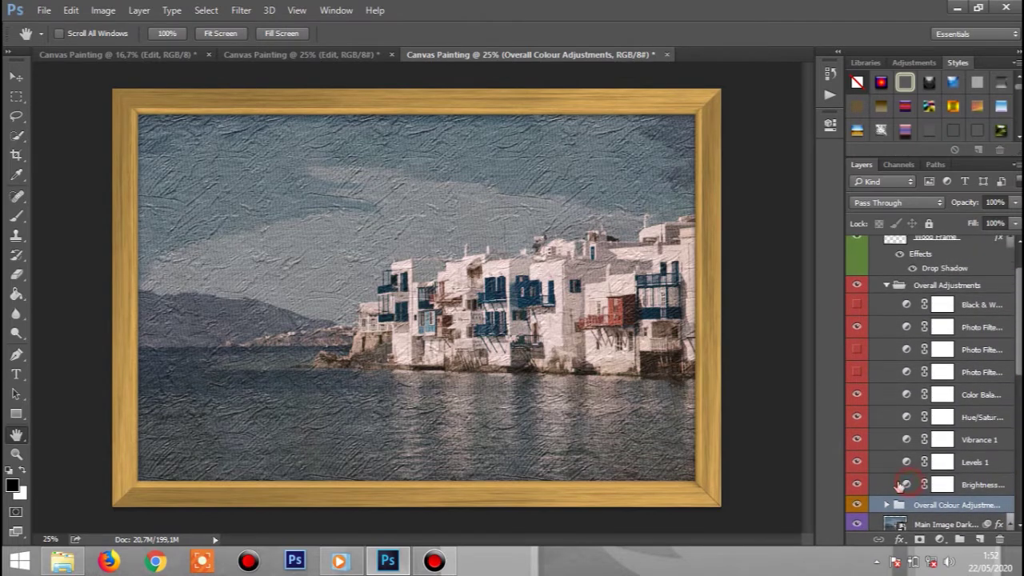
click(916, 486)
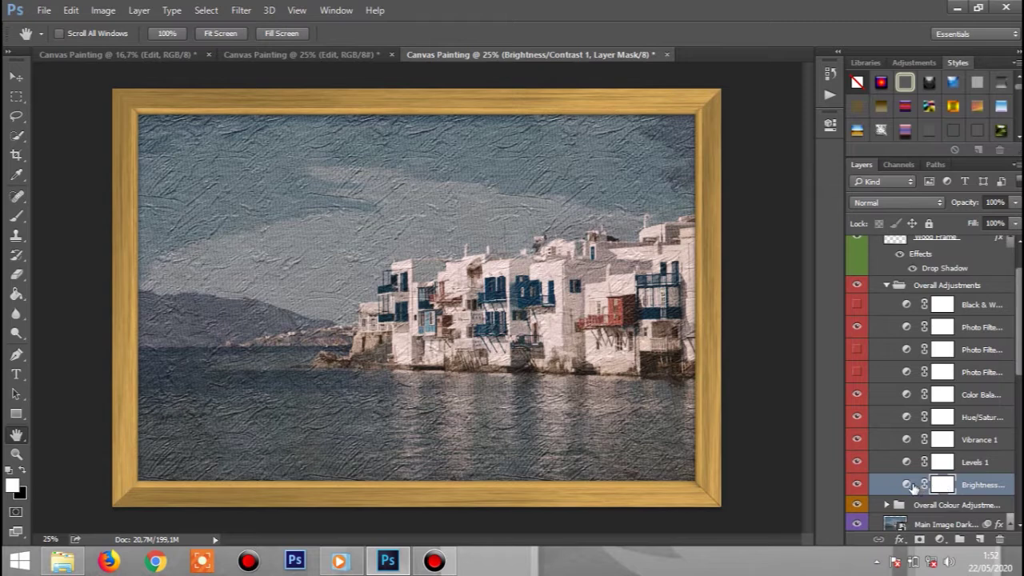
double_click(906, 484)
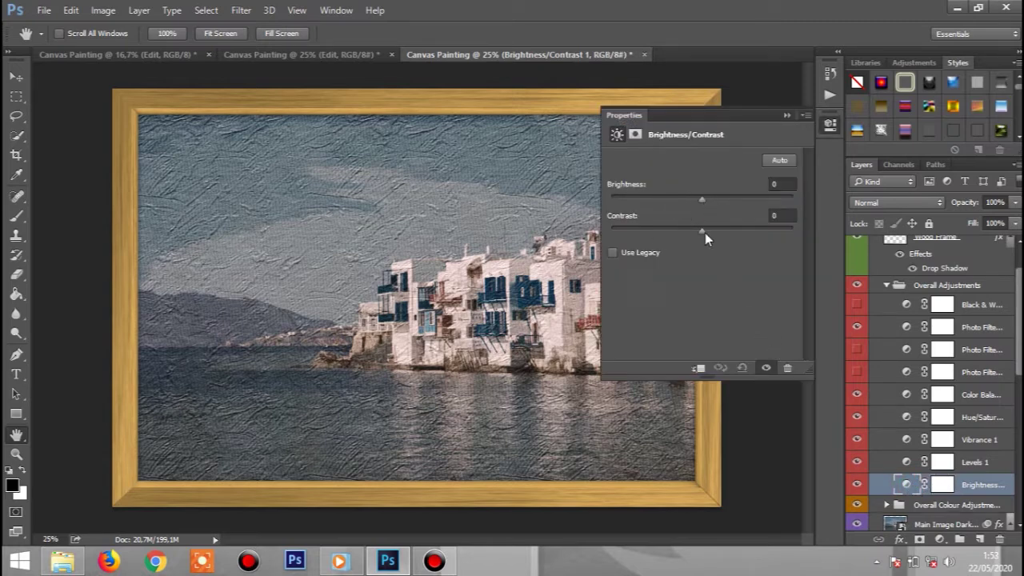
click(776, 184)
click(782, 215)
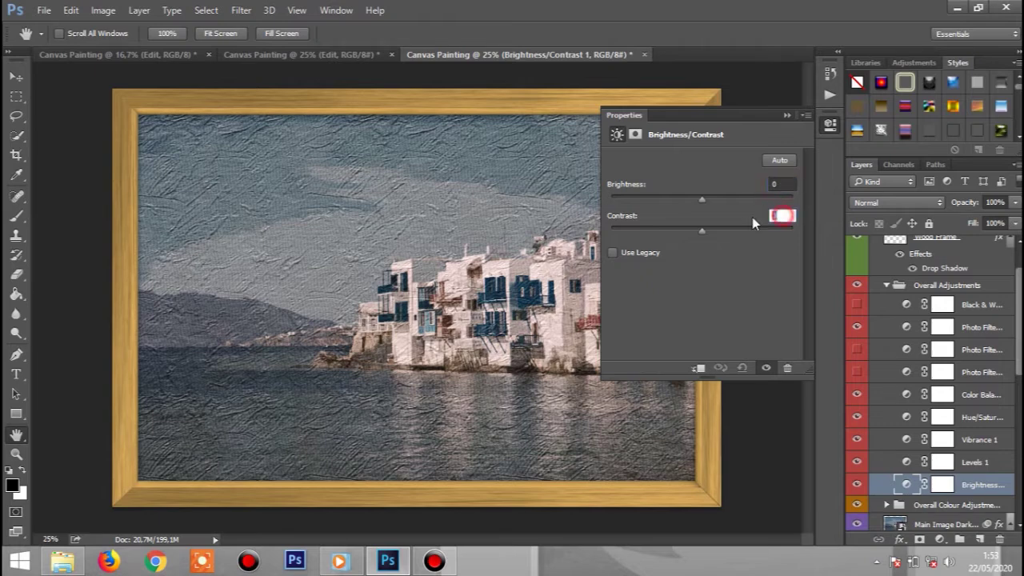
mouse_move(702, 203)
mouse_down()
mouse_move(692, 201)
mouse_move(709, 203)
mouse_up()
click(713, 202)
mouse_move(701, 229)
mouse_down()
mouse_move(726, 231)
mouse_move(699, 231)
mouse_up()
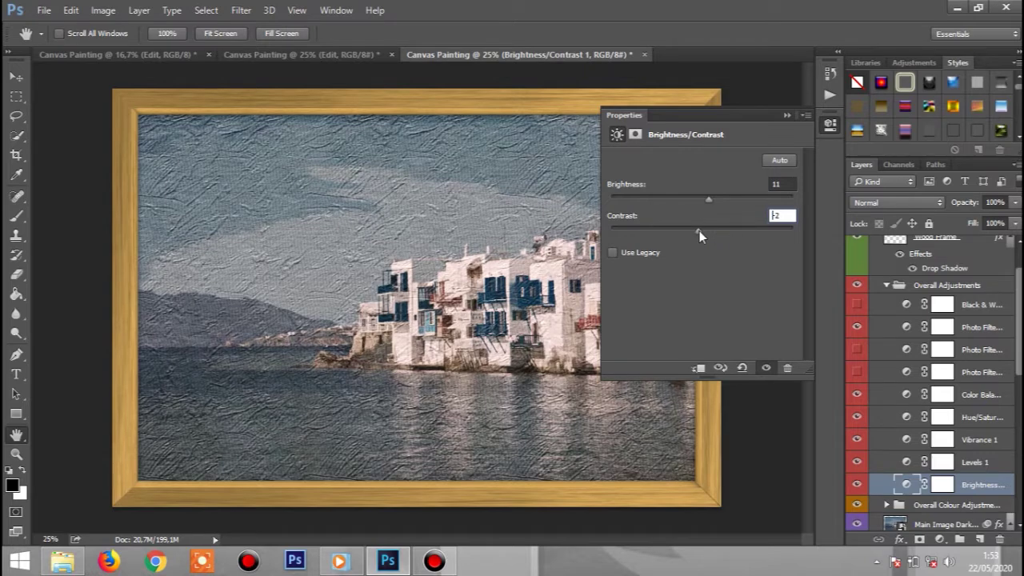
click(784, 116)
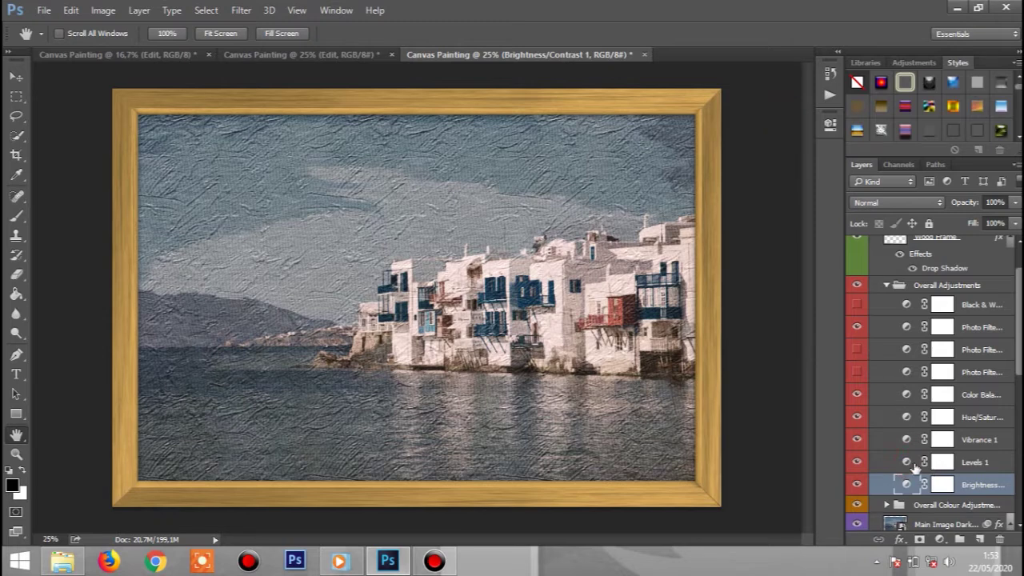
Step: Set the RGB midtone input of the Levels 1 adjustment to 0.92
click(908, 463)
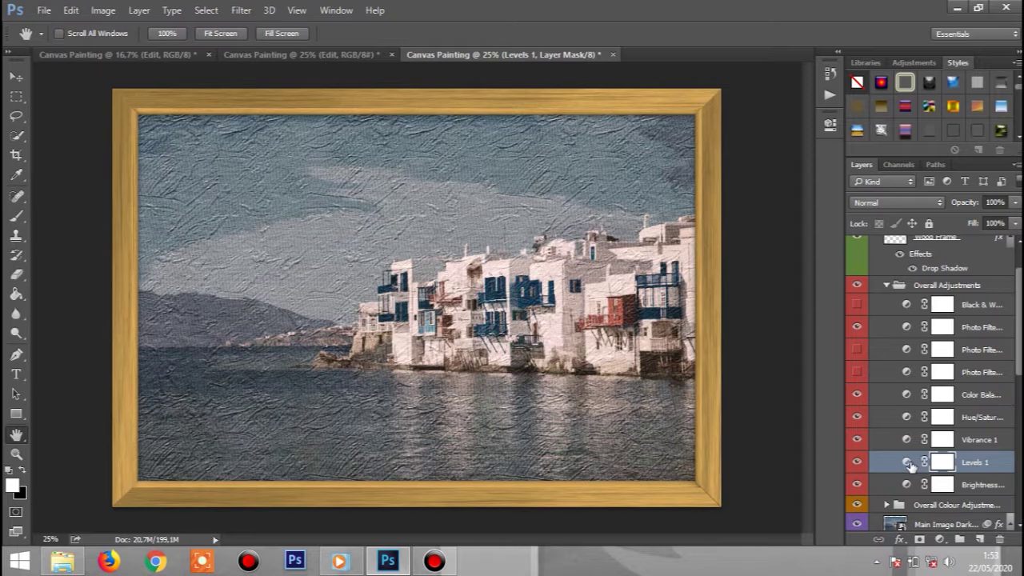
double_click(907, 463)
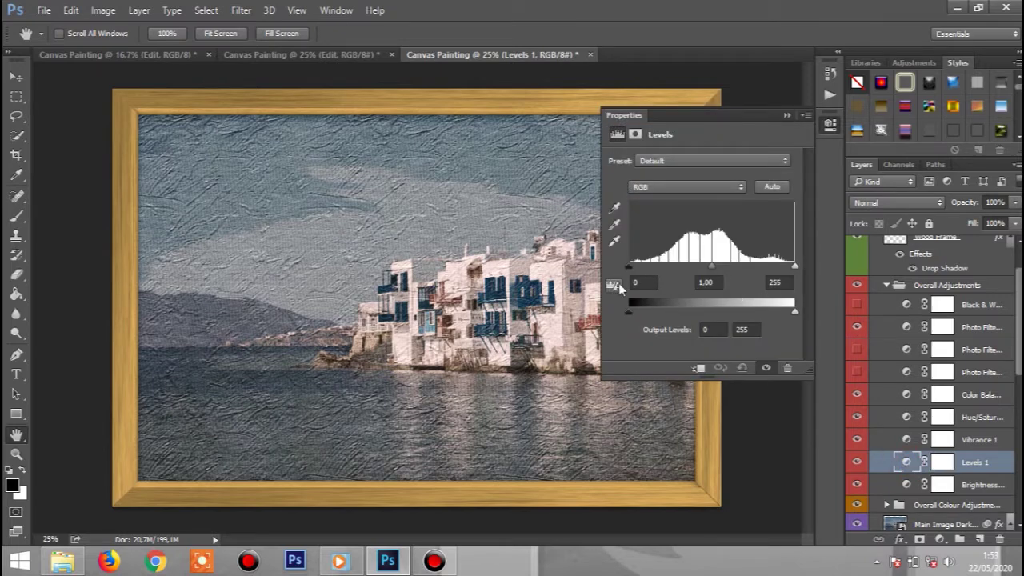
mouse_move(631, 267)
mouse_down()
mouse_move(663, 268)
mouse_move(628, 268)
mouse_up()
drag(707, 265, 716, 266)
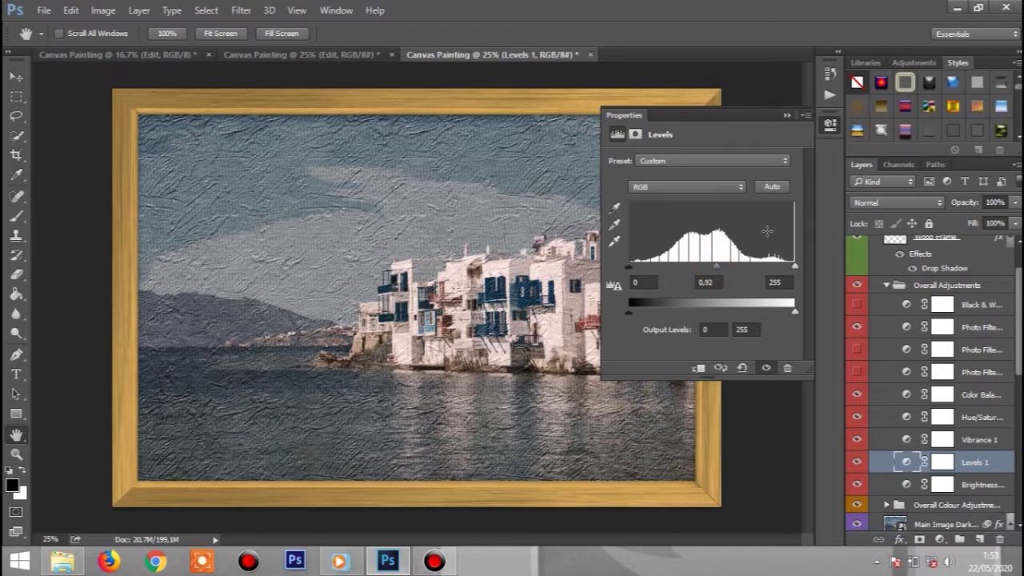
Step: Set the Red channel's black input level to 21 in Levels 1 and compare the painting with and without the adjustment
click(713, 188)
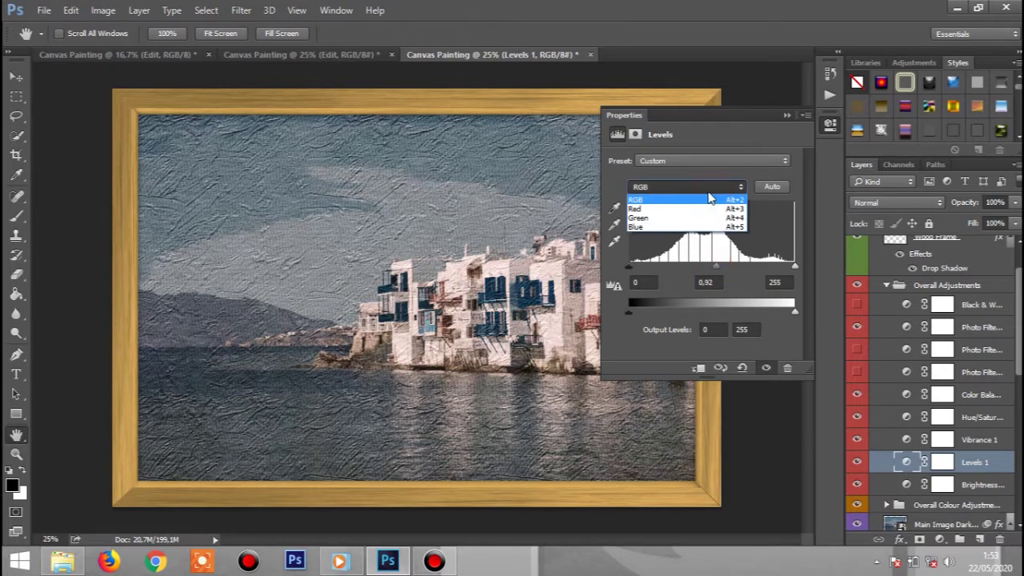
click(704, 213)
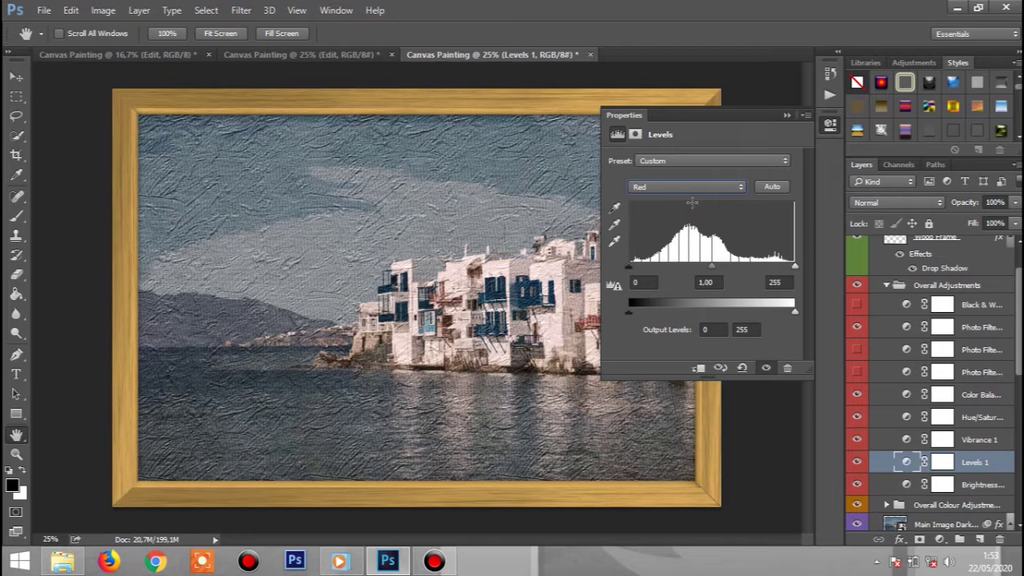
drag(632, 270, 641, 272)
click(766, 368)
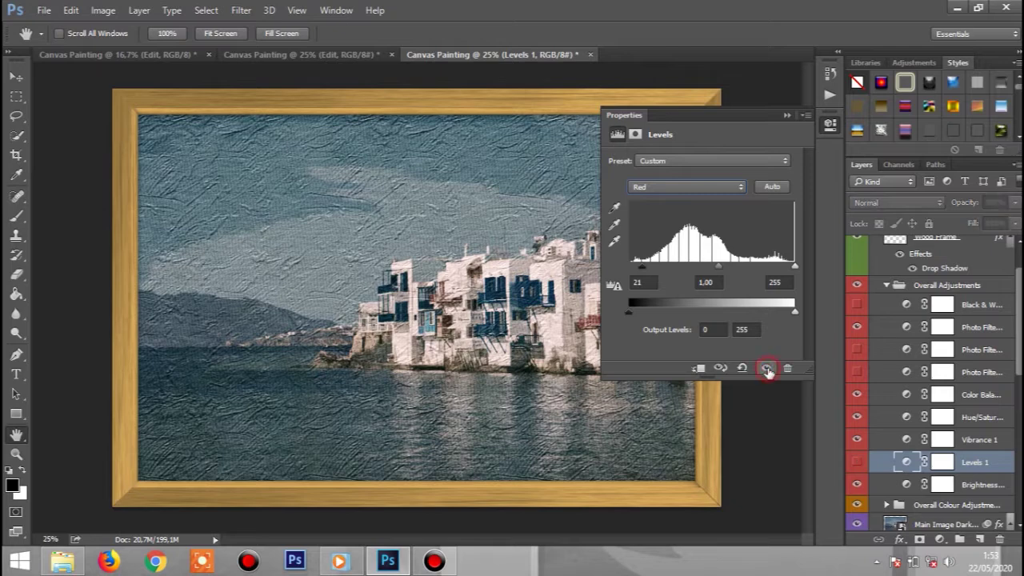
click(766, 369)
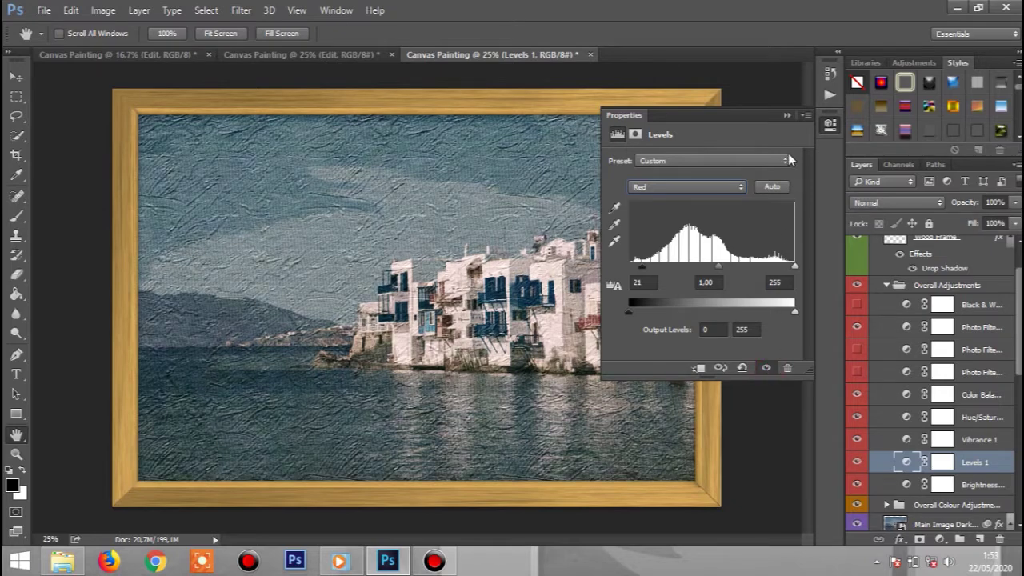
click(787, 117)
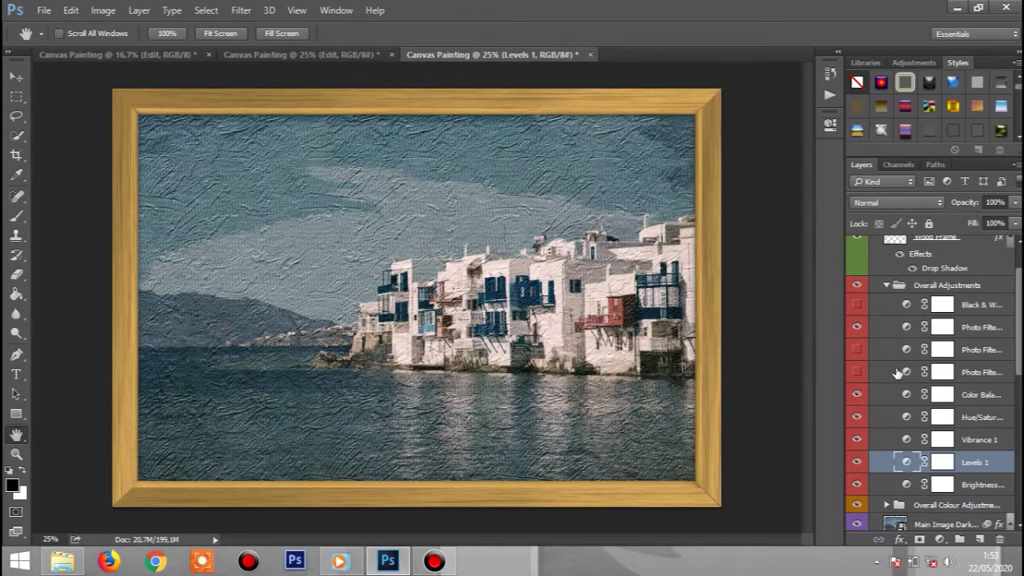
Step: Set the Vibrance 1 adjustment's vibrance to +25 and raise its saturation slightly
click(908, 443)
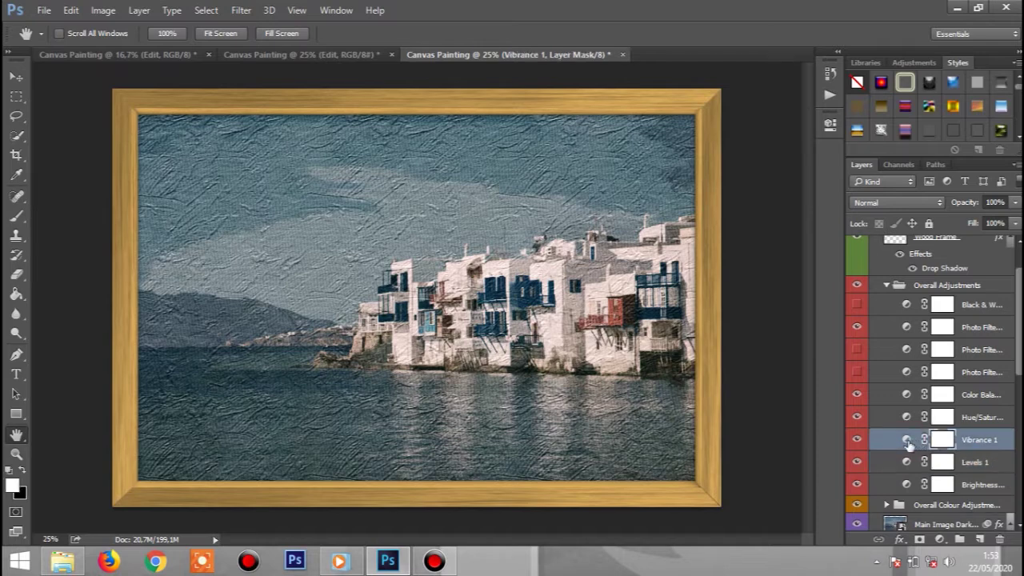
click(907, 442)
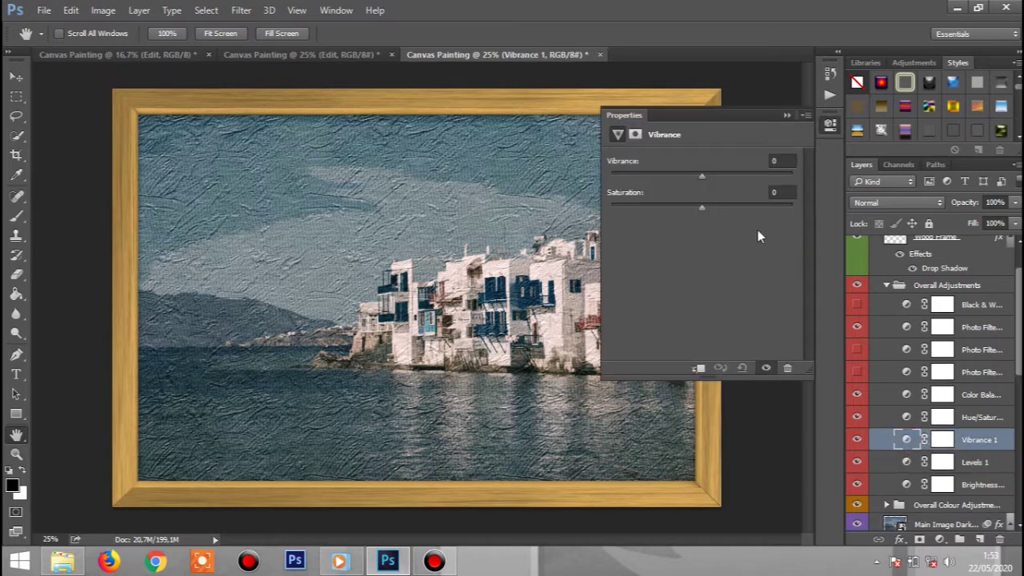
click(786, 162)
click(786, 193)
mouse_move(705, 180)
mouse_down()
mouse_move(693, 177)
mouse_move(739, 176)
mouse_move(723, 176)
mouse_up()
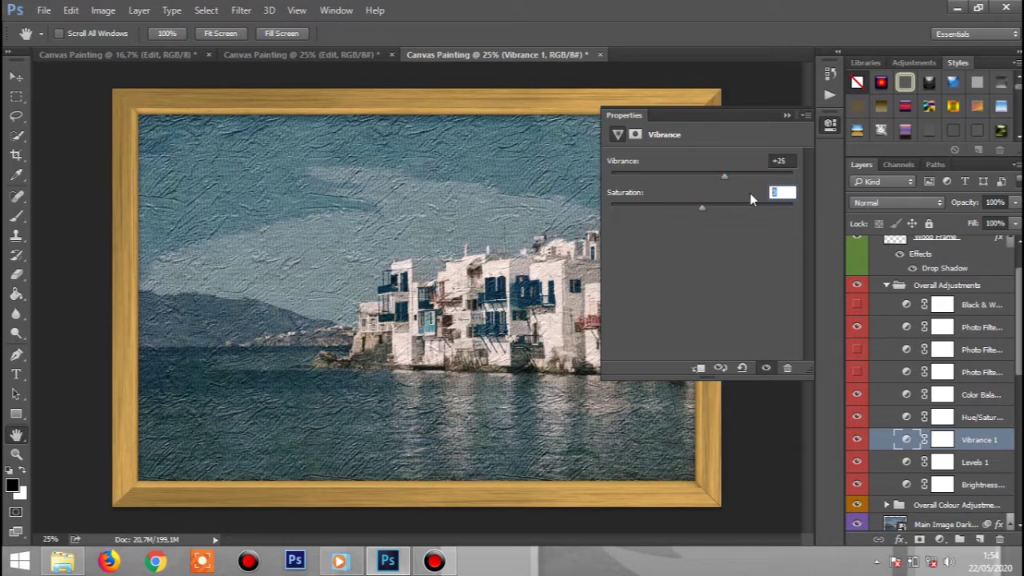
mouse_move(698, 211)
mouse_down()
mouse_move(690, 208)
mouse_move(712, 212)
mouse_up()
click(786, 116)
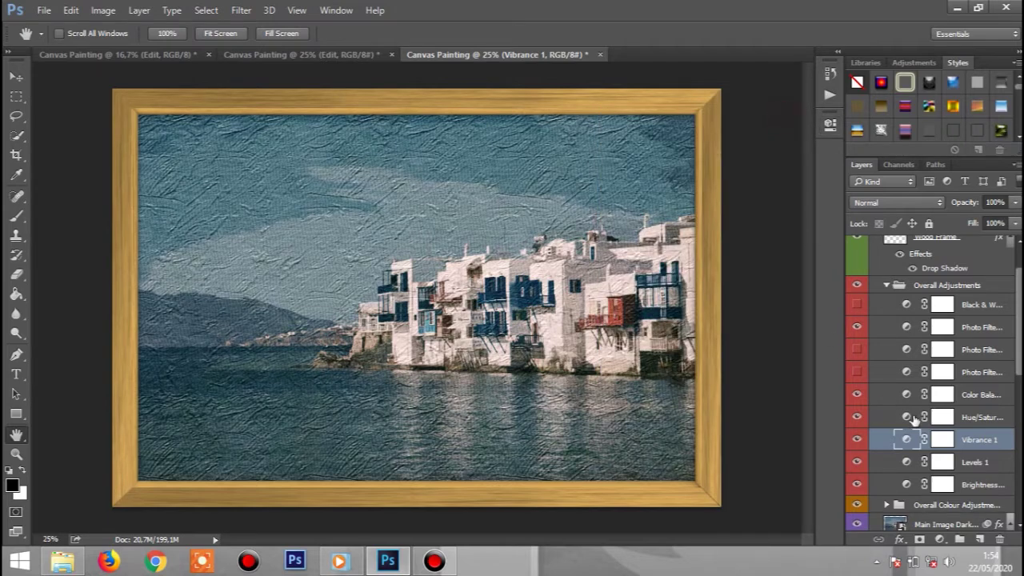
Step: Open the Hue/Saturation 1 adjustment and inspect its Hue, Saturation and Lightness settings
click(903, 417)
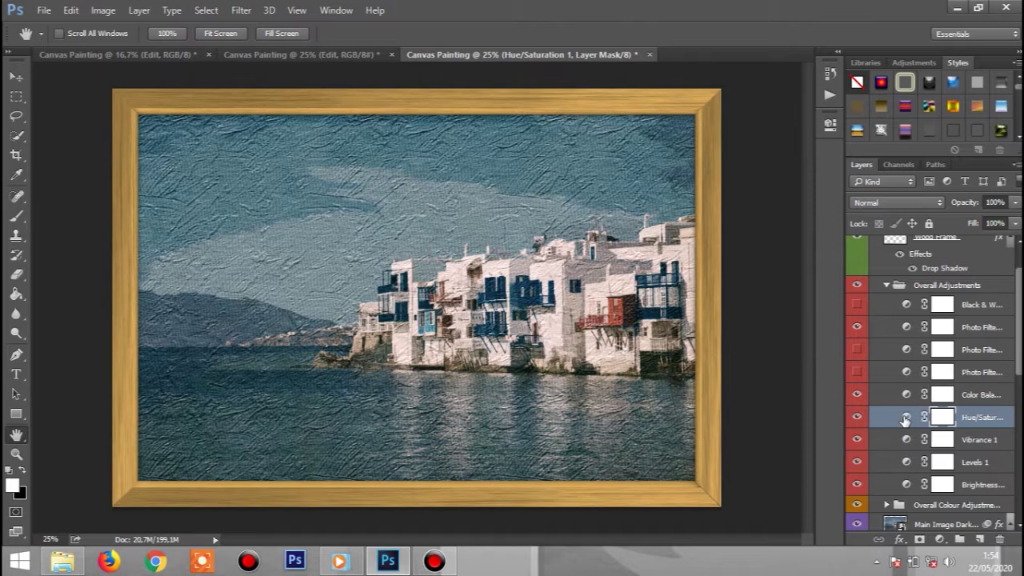
double_click(905, 417)
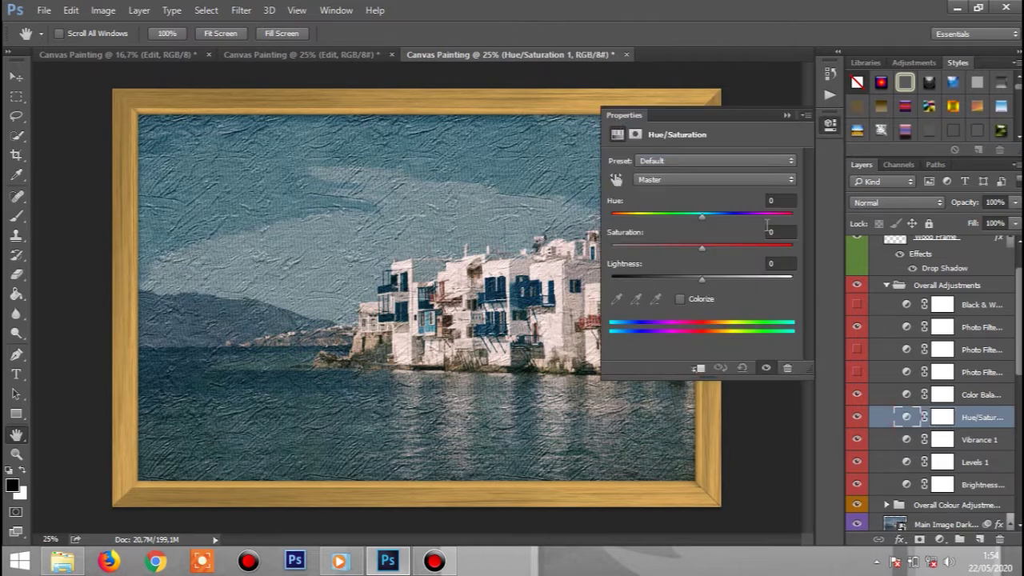
click(777, 201)
click(777, 233)
click(774, 263)
Step: Try a master hue shift of +99 on the painting and reset the hue to 0
drag(703, 218, 762, 218)
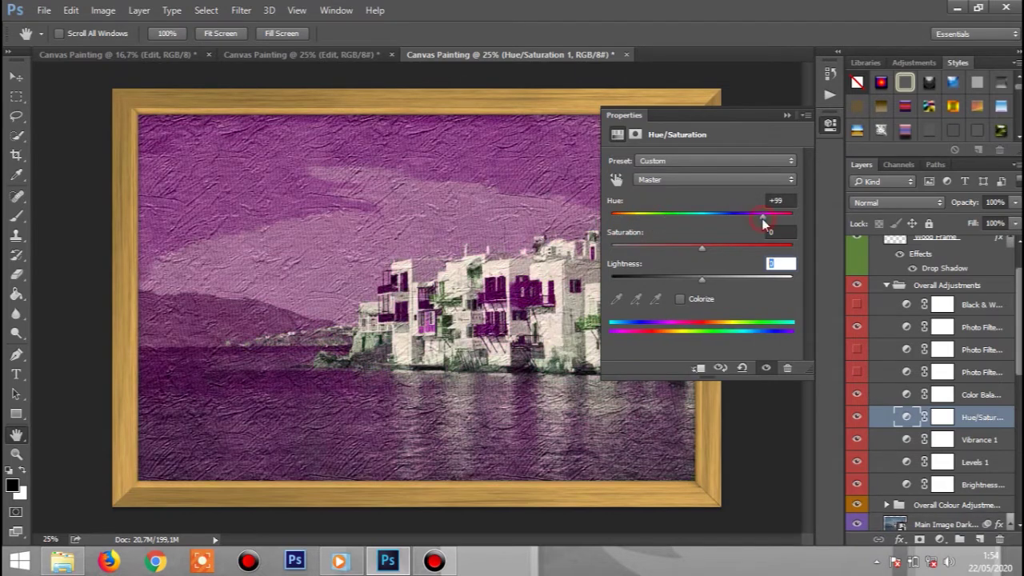
click(788, 201)
text(0)
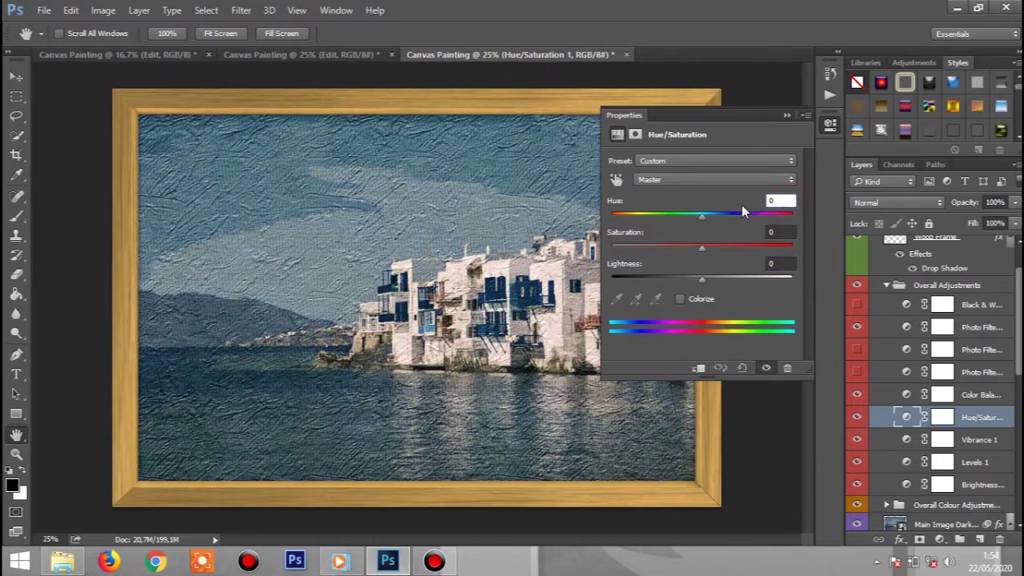
Step: Raise the master saturation slightly in Hue/Saturation 1 and compare the painting with the adjustment layer hidden and shown
drag(703, 250, 726, 252)
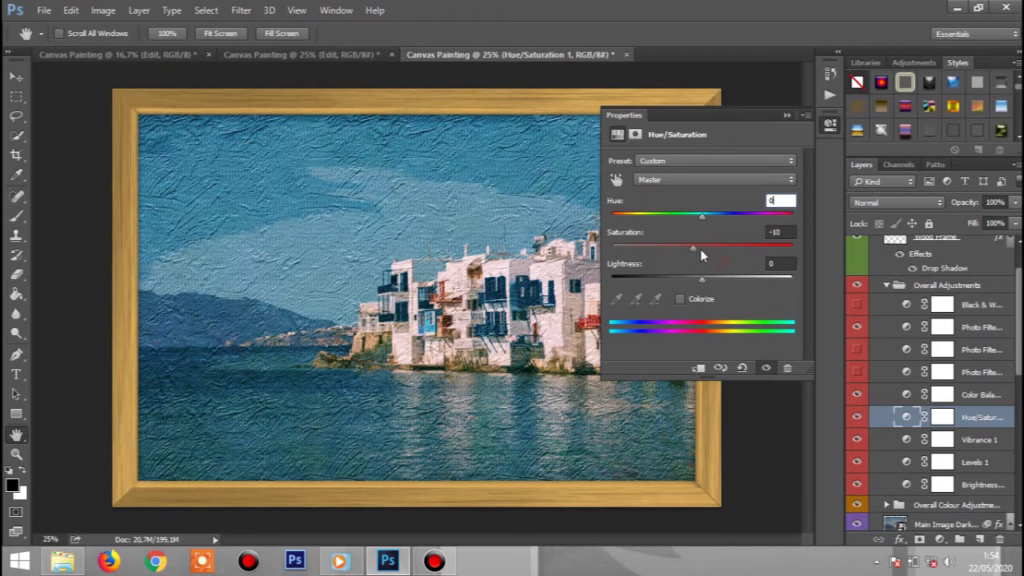
drag(693, 248, 706, 248)
click(766, 369)
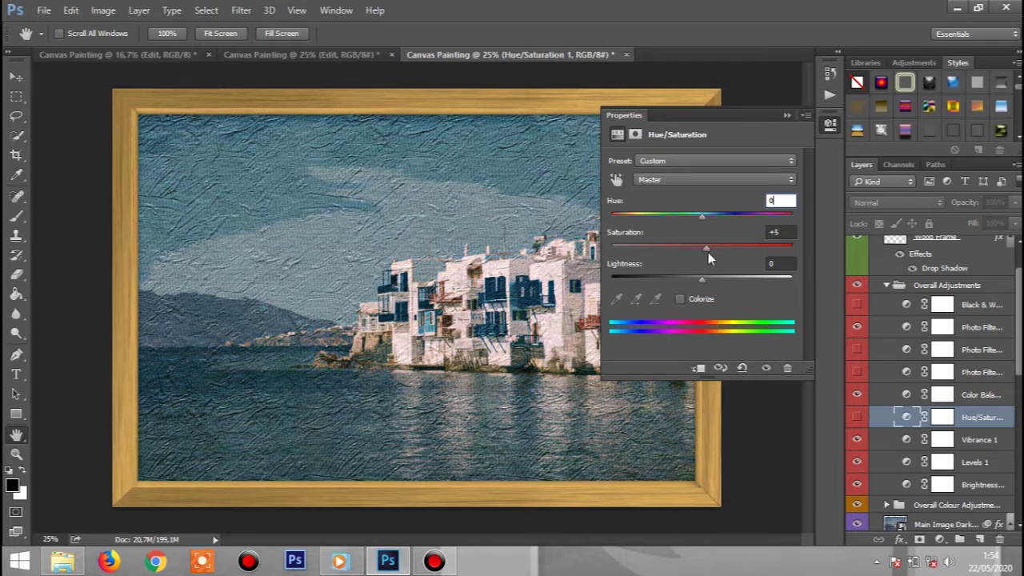
drag(706, 249, 715, 254)
click(788, 113)
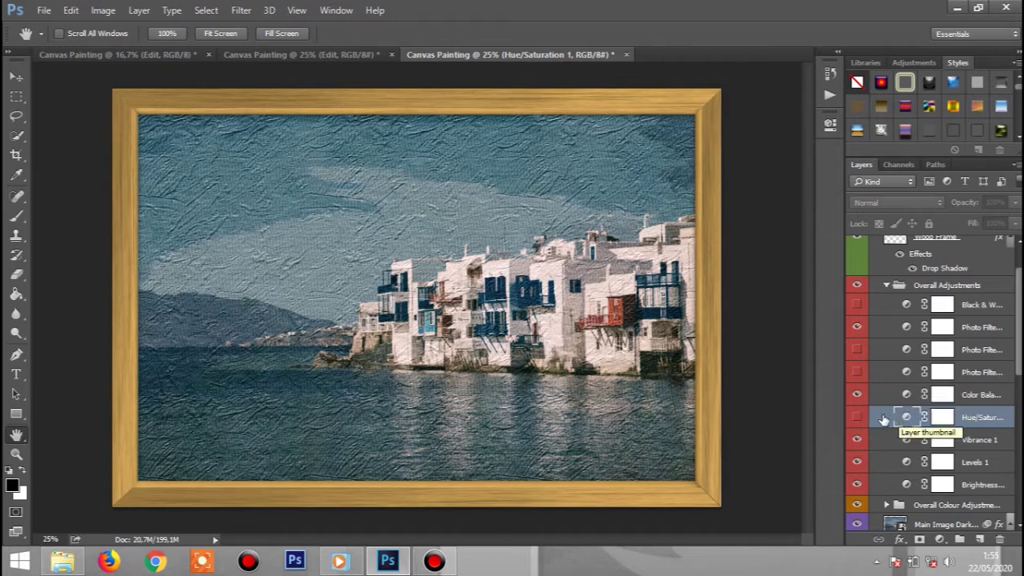
click(856, 418)
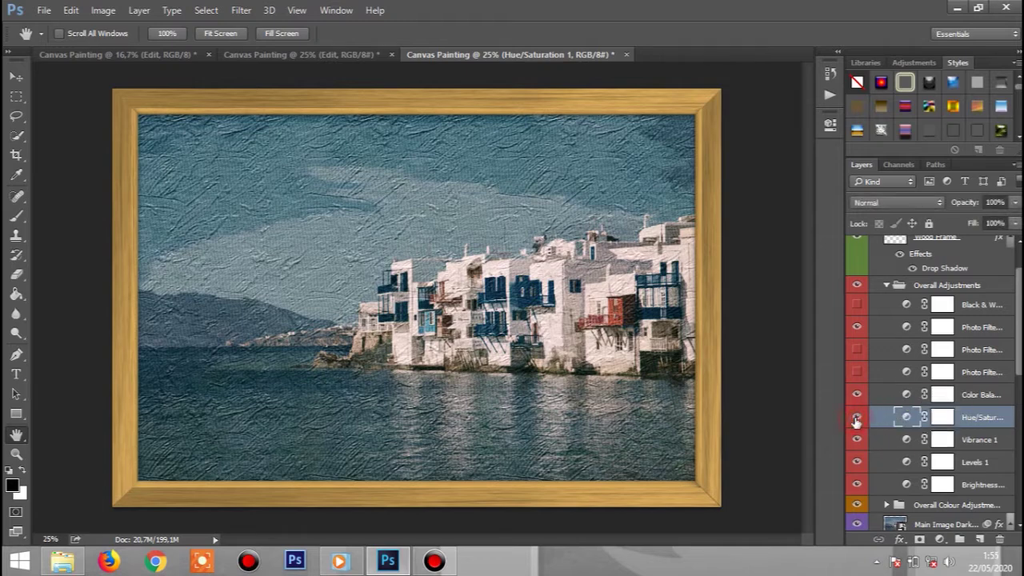
Step: Open the Color Balance 1 adjustment and examine its three colour sliders, switching the tone to Shadows and back to Midtones
click(906, 396)
double_click(907, 396)
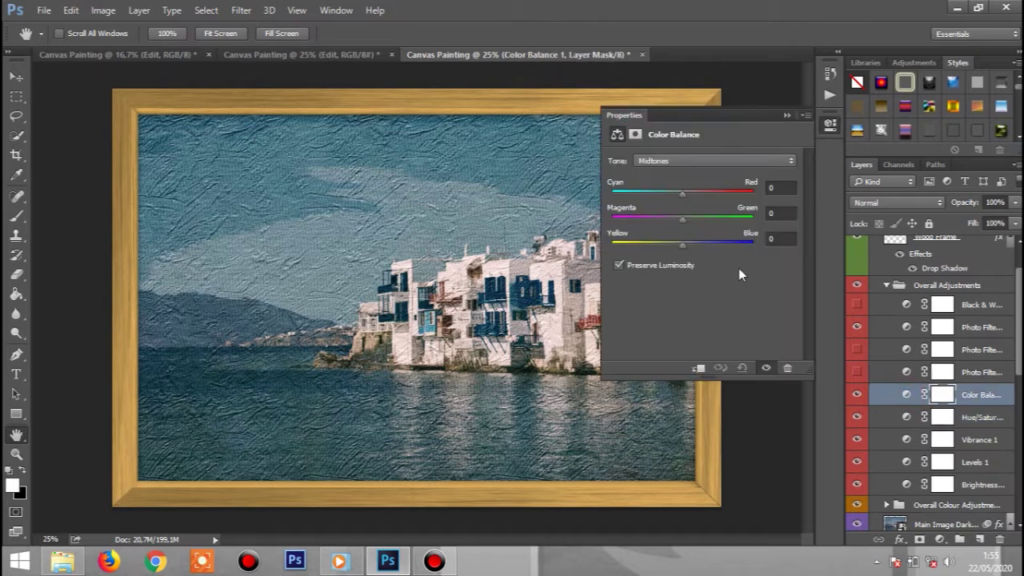
click(780, 189)
click(781, 214)
click(777, 239)
click(720, 160)
click(692, 177)
click(728, 167)
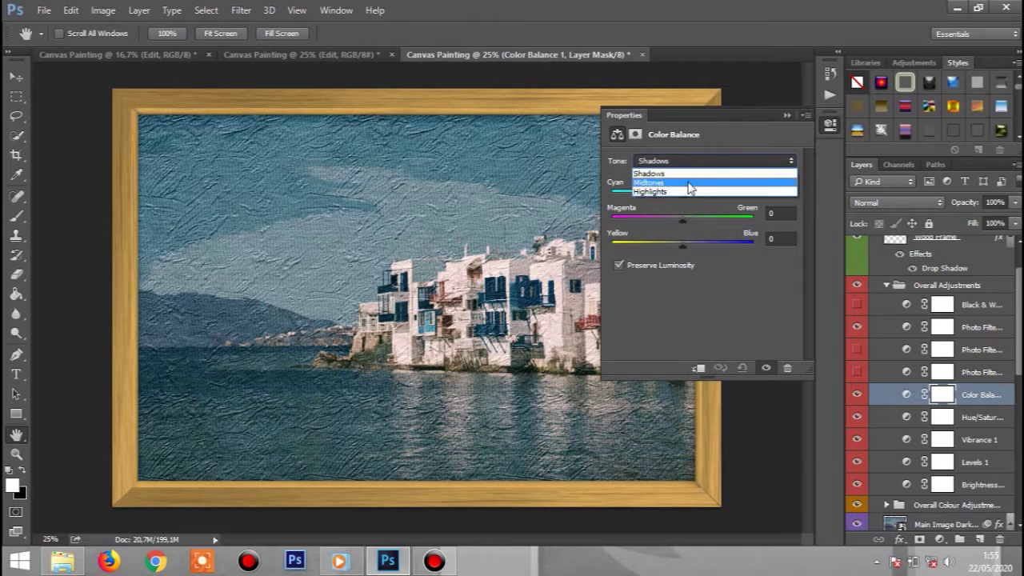
click(683, 183)
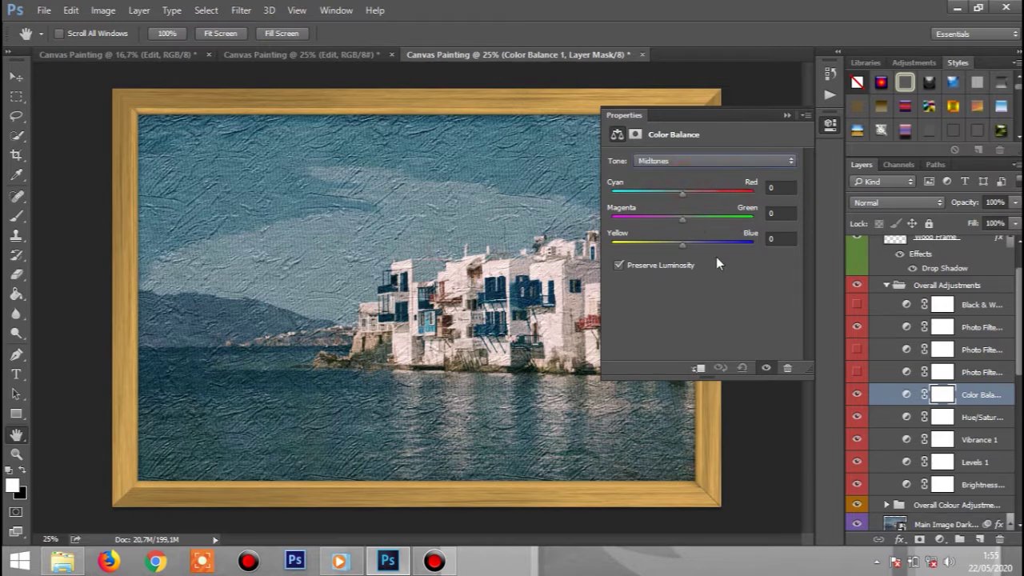
Step: Try a yellow shift of -34 in the Color Balance midtones, bring the Yellow–Blue value back to -1 and close the settings
drag(709, 246, 658, 246)
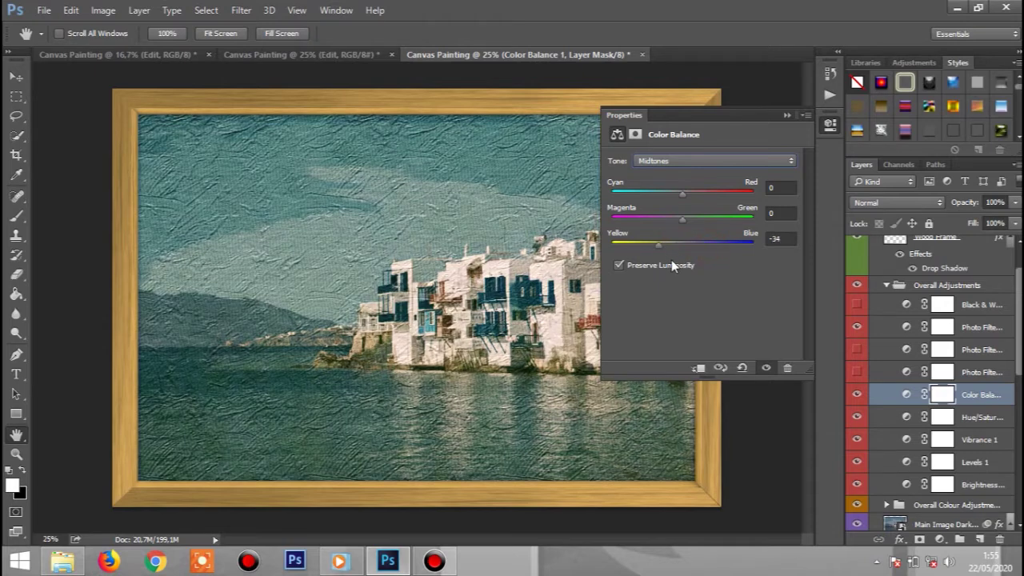
drag(675, 249, 686, 248)
click(688, 246)
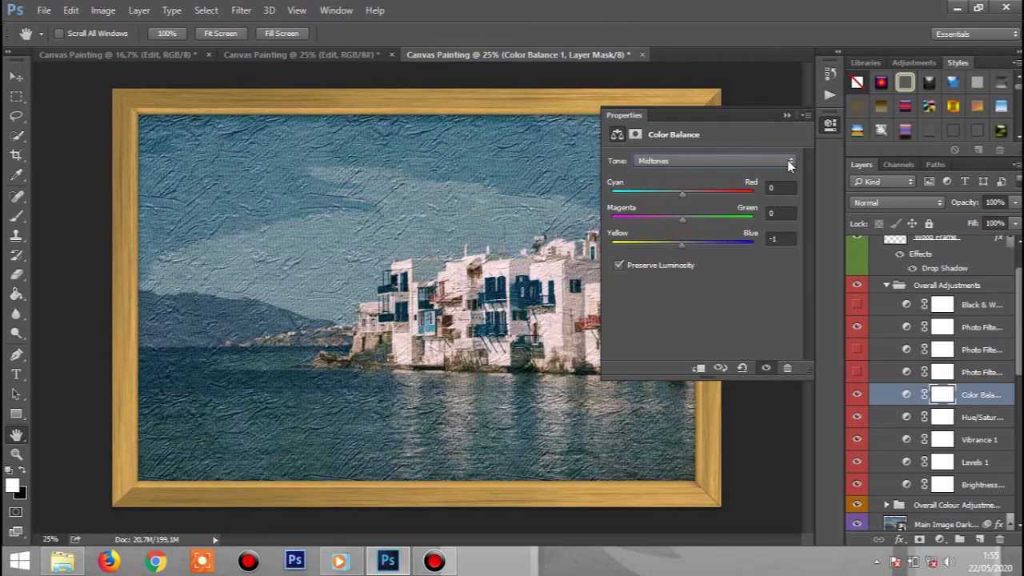
click(787, 116)
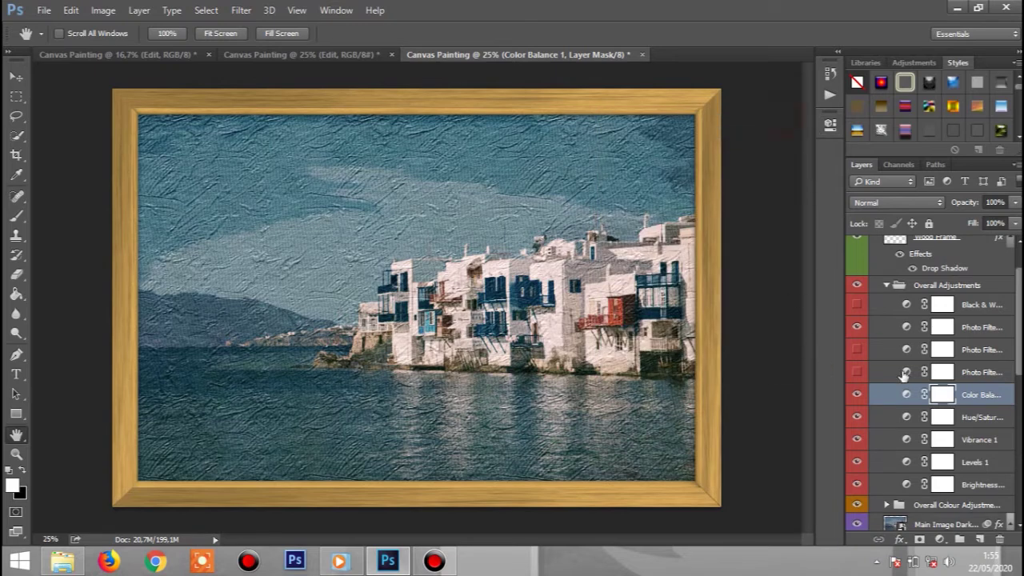
Step: Preview the effect of the Photo Filter 1 and Photo Filter 2 layers by showing and hiding each one
click(906, 373)
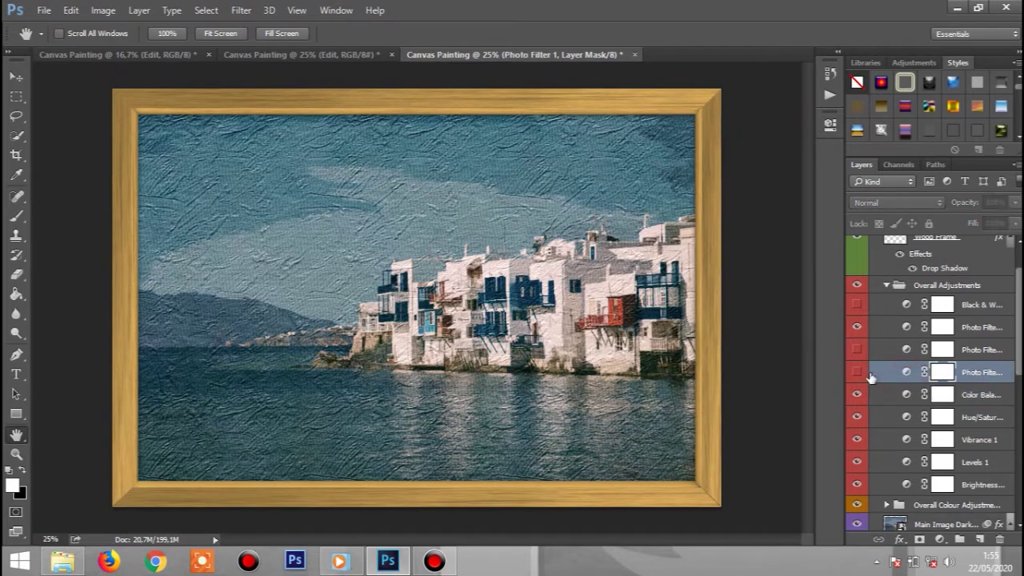
click(857, 372)
click(857, 372)
click(905, 353)
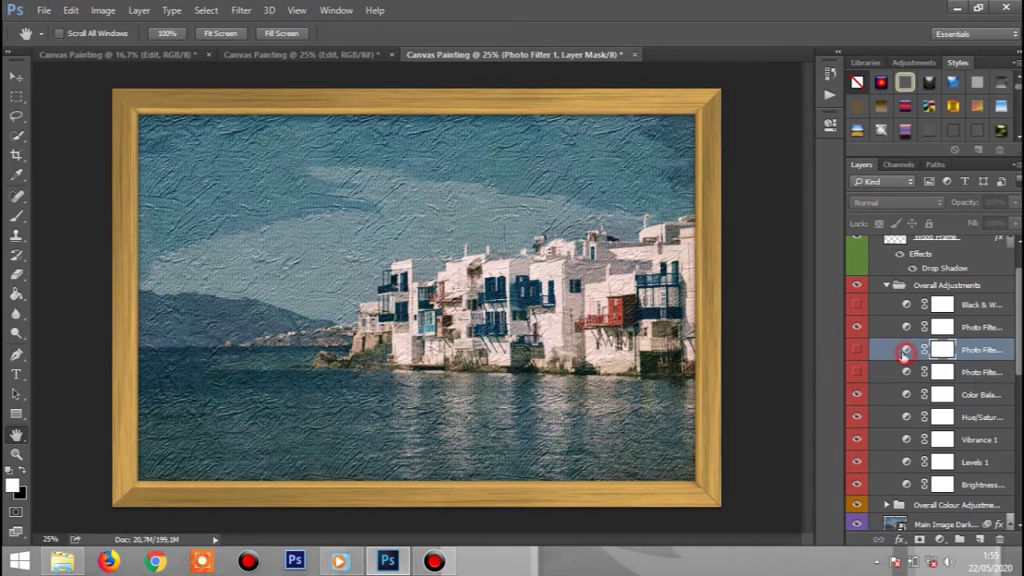
click(856, 352)
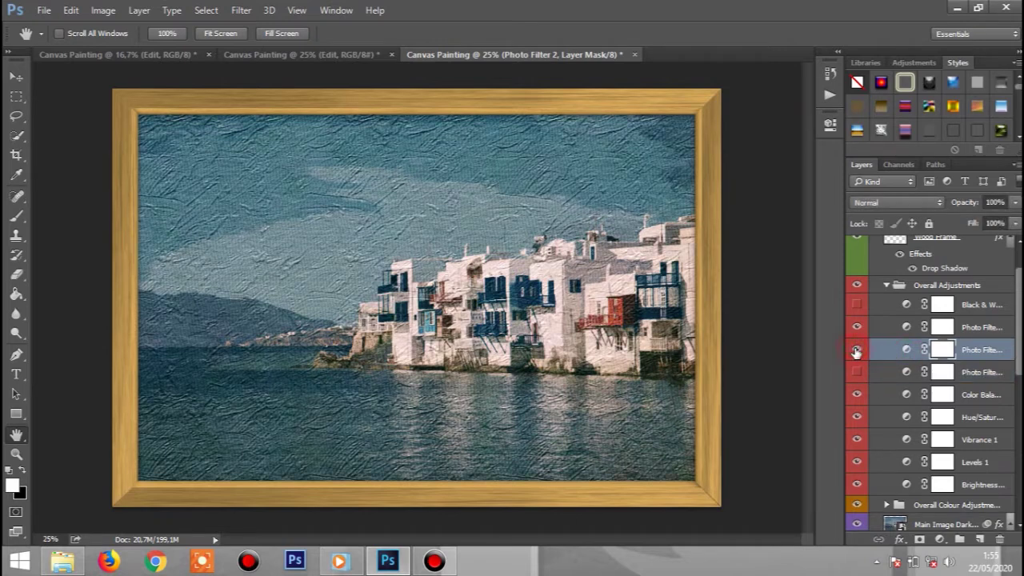
click(856, 352)
Step: Try a green hue as the filter colour of Photo Filter 2 and discard the colour change
double_click(904, 352)
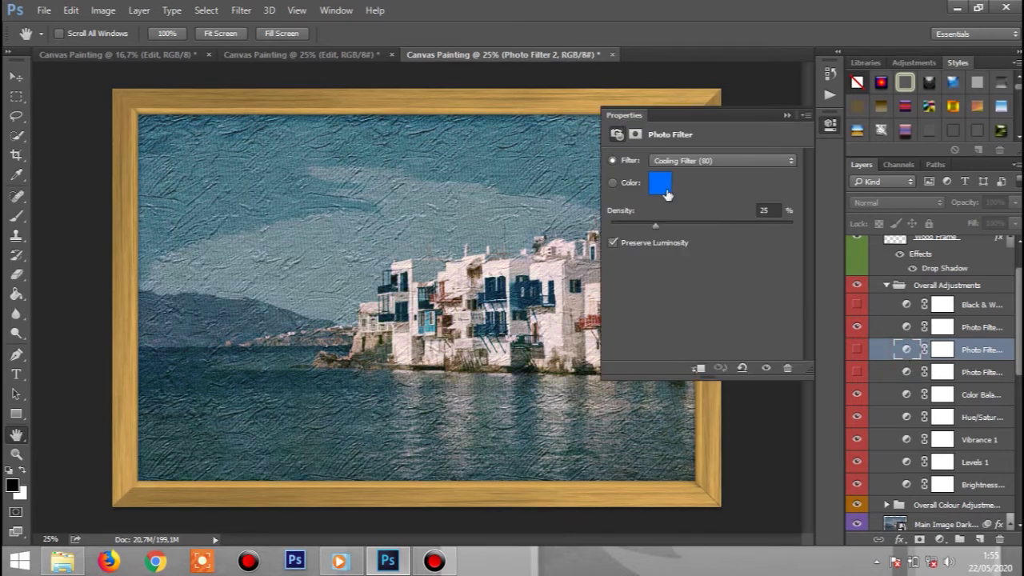
click(660, 187)
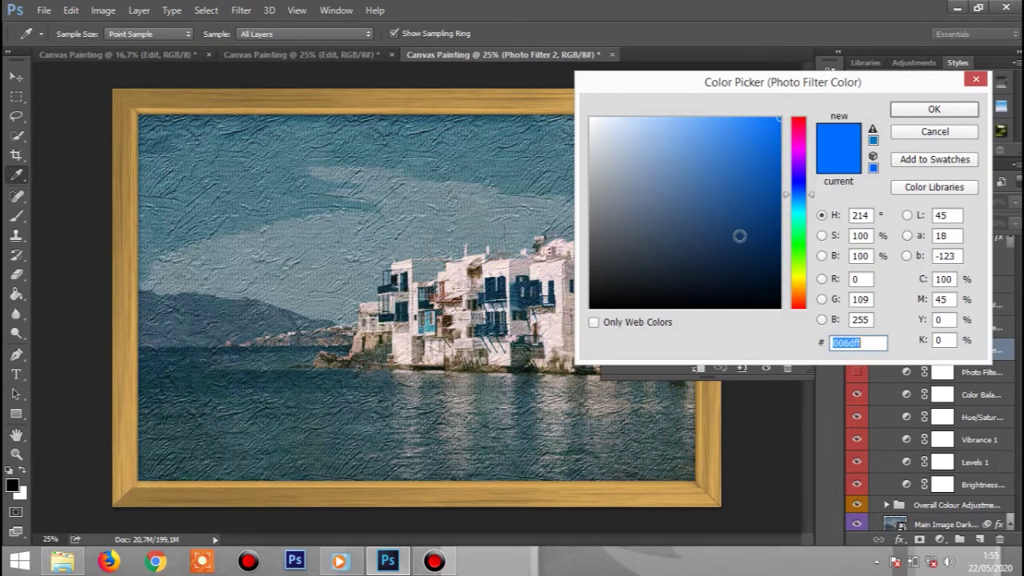
click(801, 122)
drag(804, 126, 803, 234)
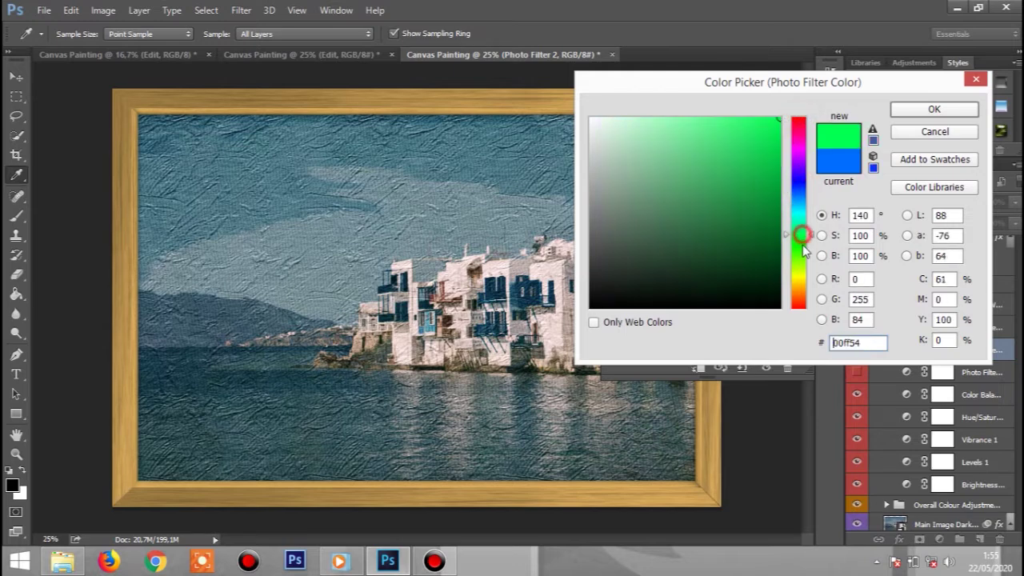
drag(804, 284, 804, 268)
click(907, 136)
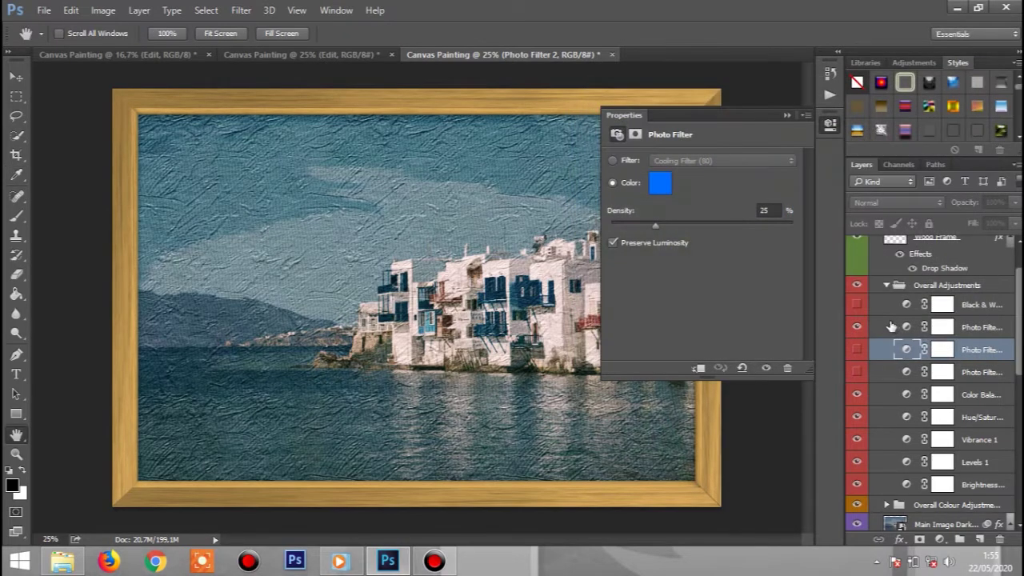
Step: Hide the uppermost Photo Filter layer, preview Black & White 1 shown and hidden, and collapse the Overall Adjustments group
click(867, 328)
click(904, 305)
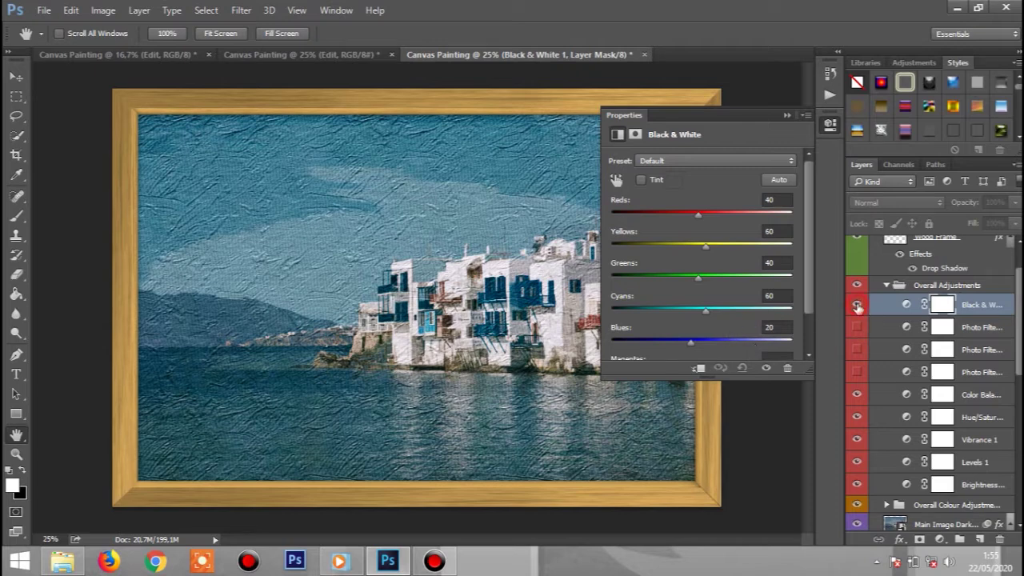
click(856, 305)
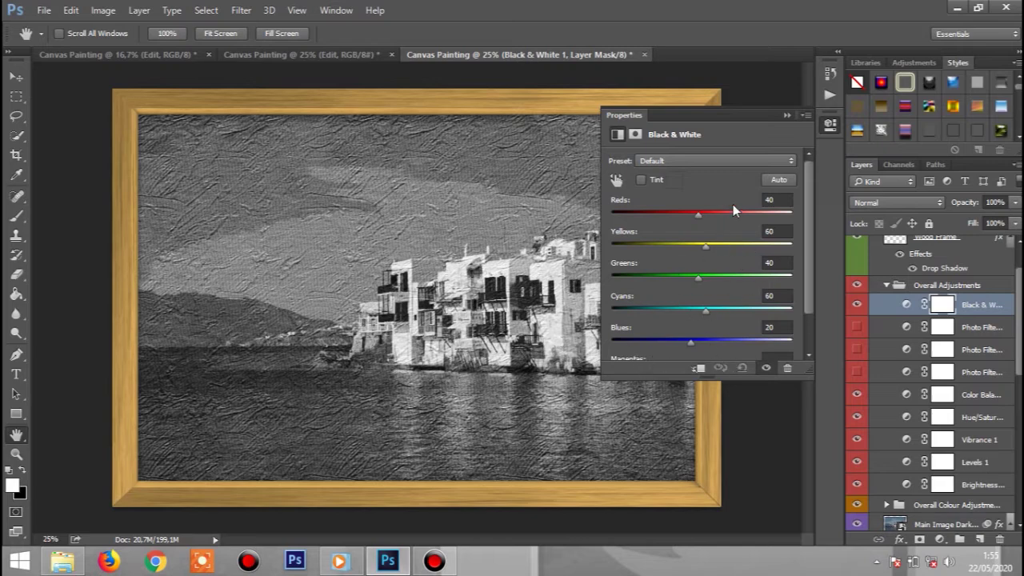
click(786, 118)
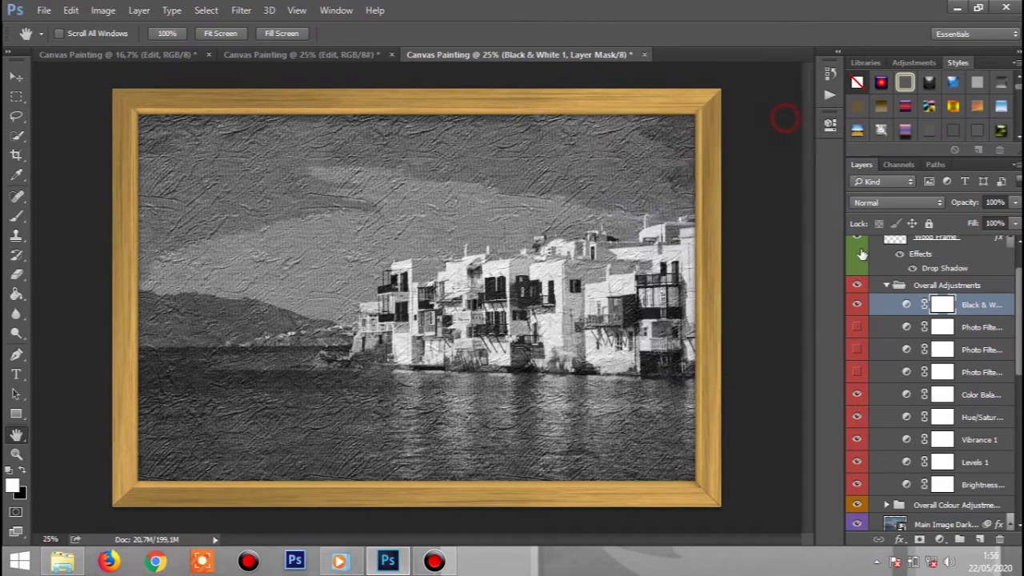
click(856, 304)
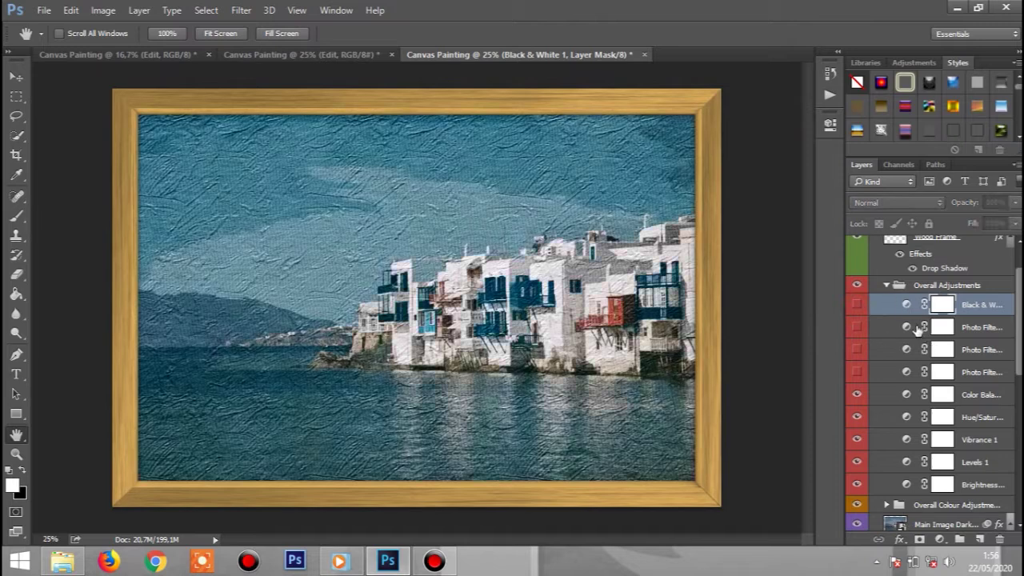
click(886, 285)
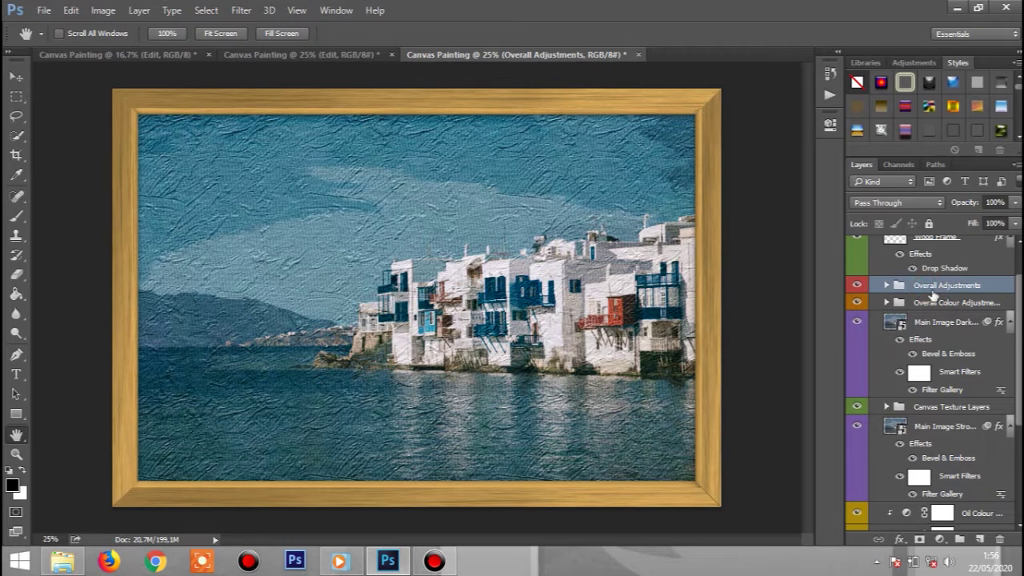
Step: Select the Frame Colour Adjustment layer and compare the painting with the Wood Frame layer hidden and shown
scroll(930, 383, up, 2)
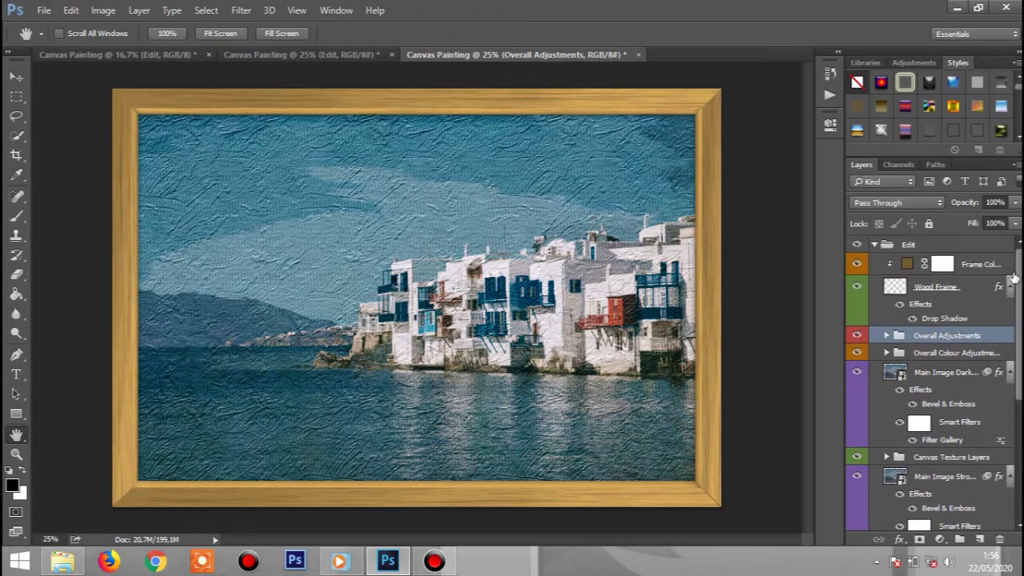
click(894, 288)
click(908, 265)
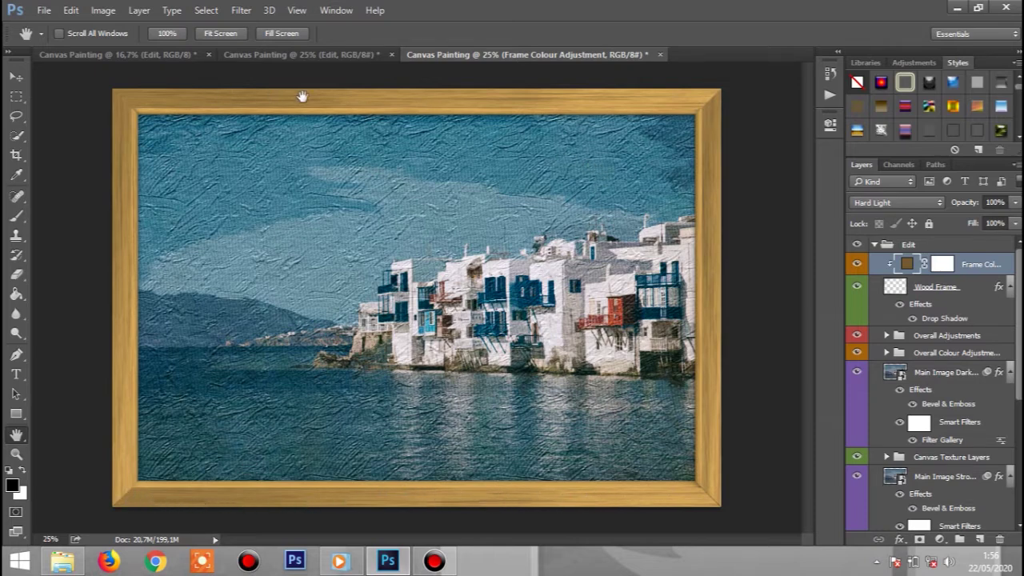
click(856, 286)
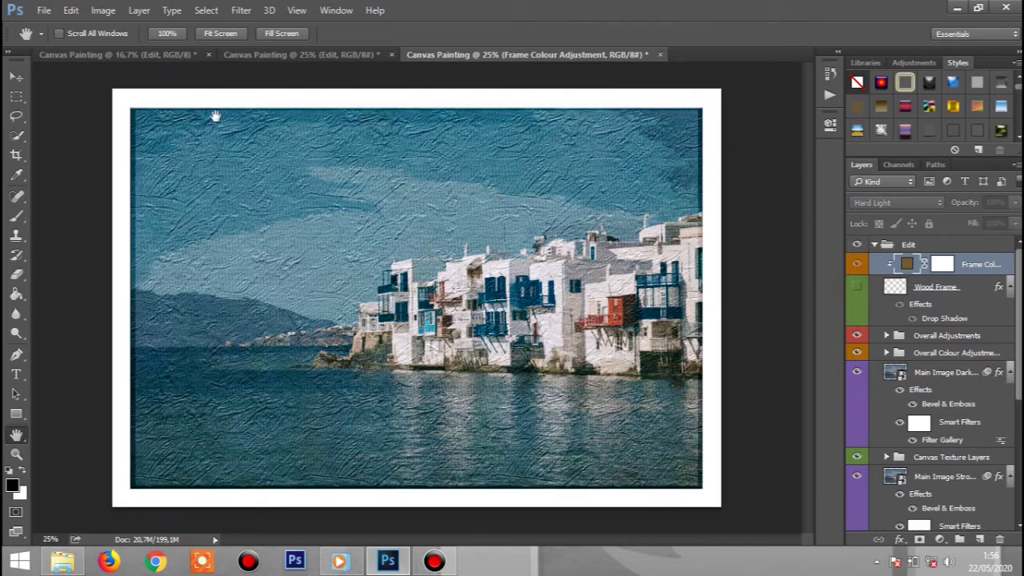
click(856, 288)
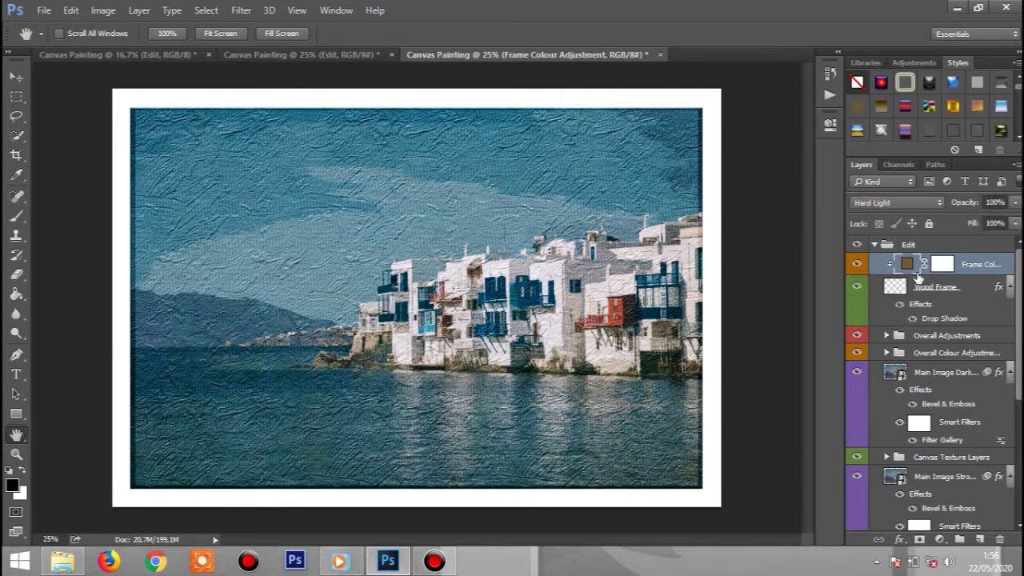
Step: Recolour the wood frame through the Frame Colour Adjustment fill, trying white and grey tones before applying the near-black 191919
double_click(909, 266)
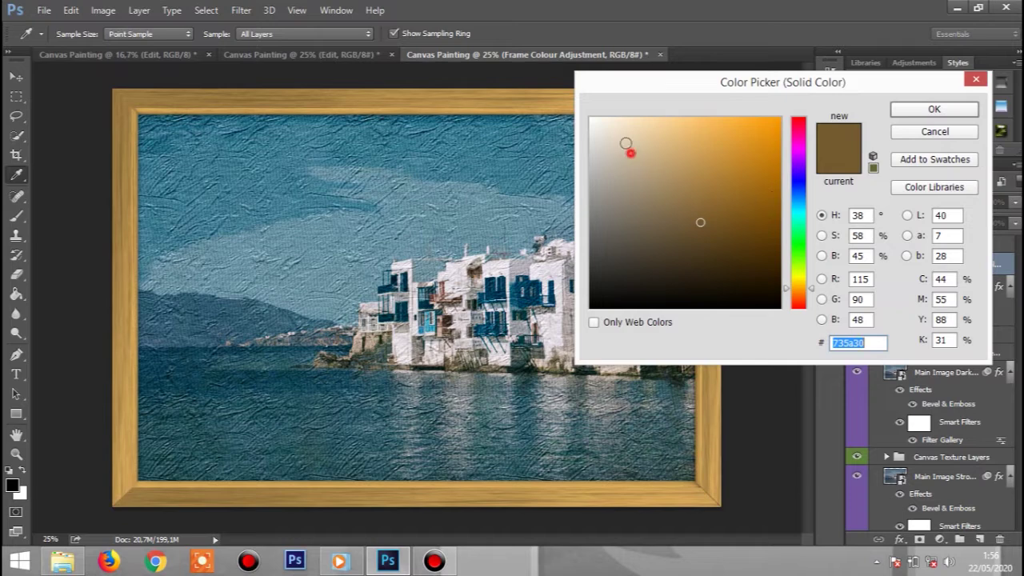
text(ffffff)
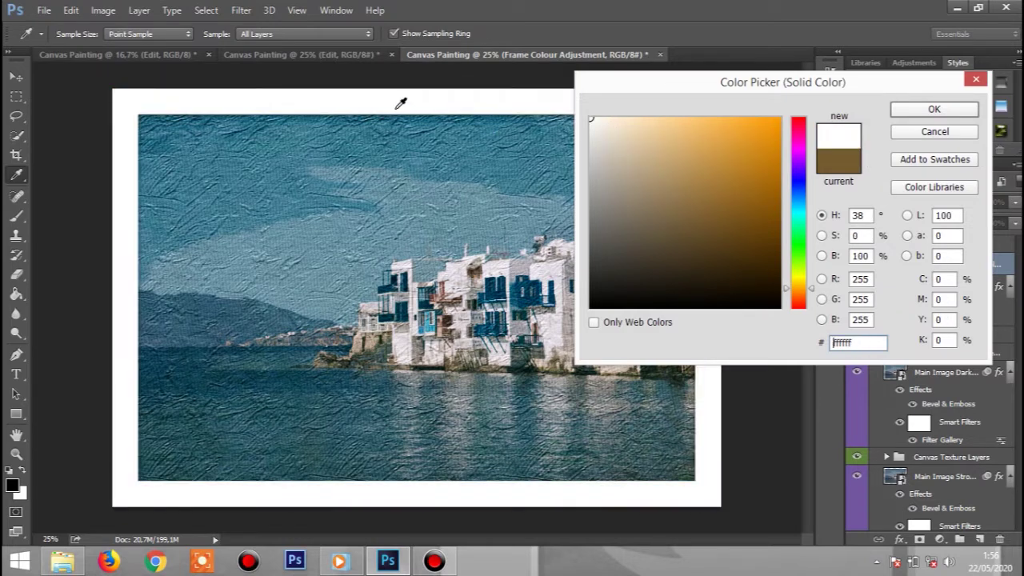
click(594, 151)
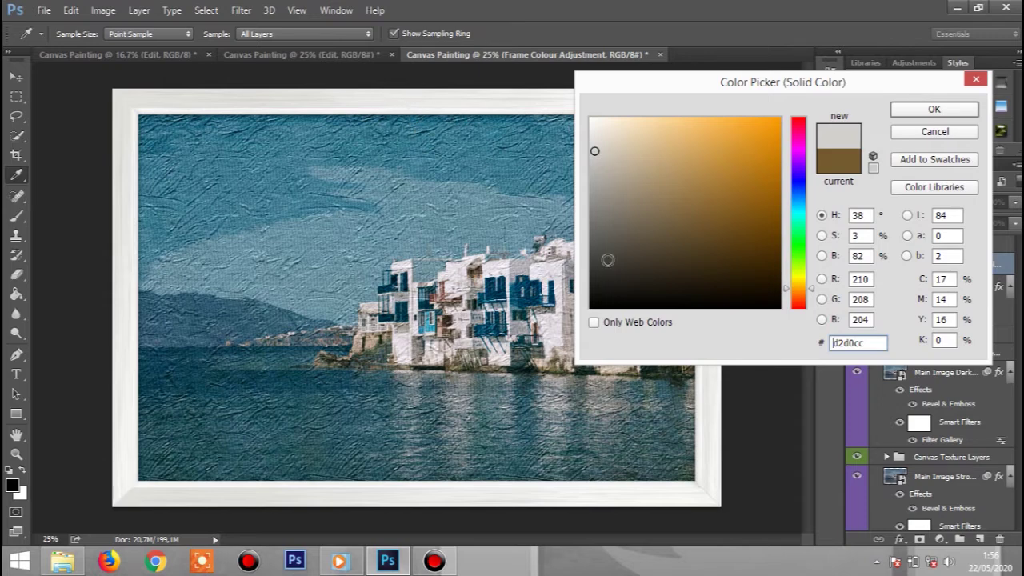
click(609, 280)
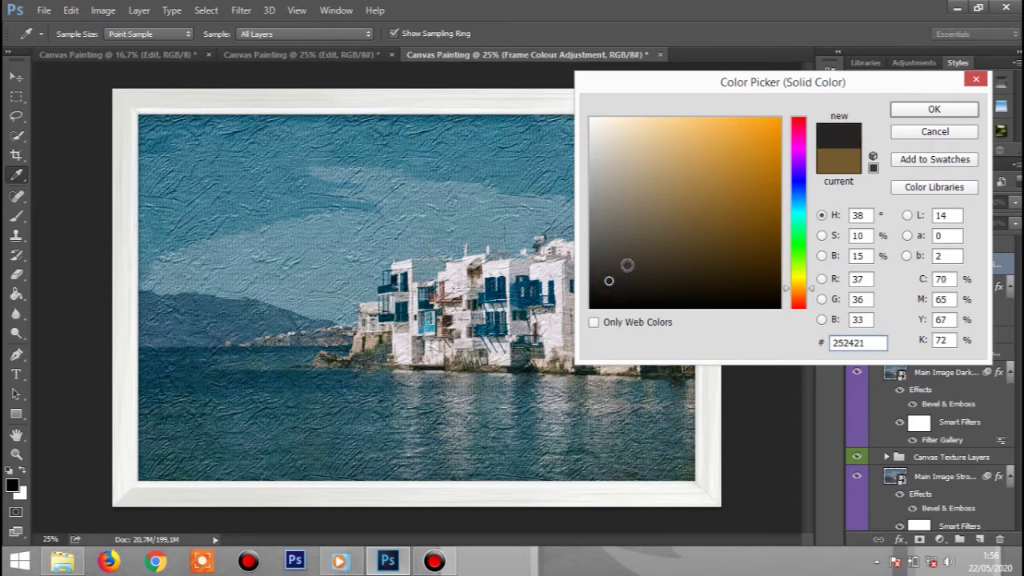
drag(614, 260, 598, 247)
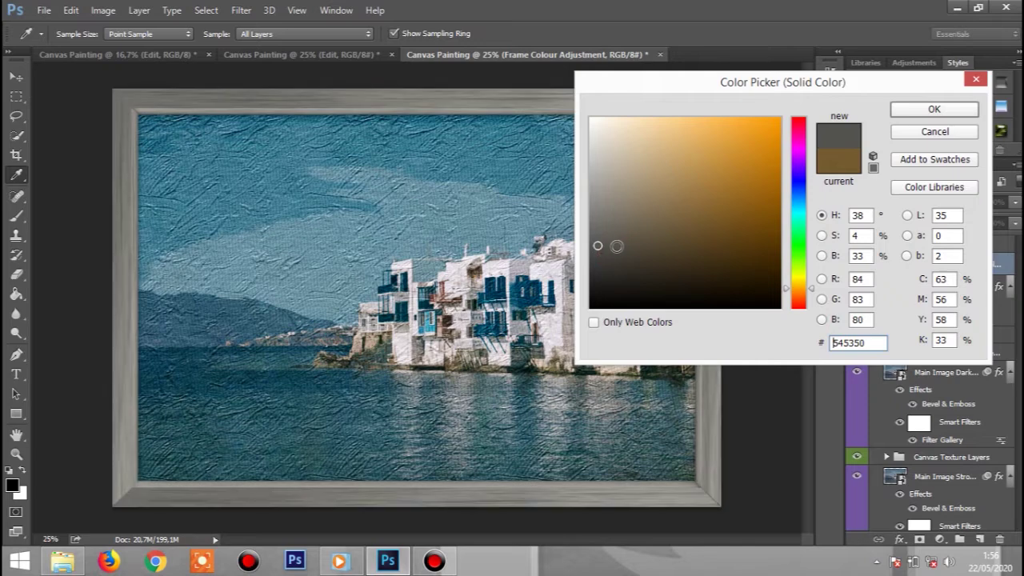
mouse_move(607, 261)
mouse_down()
mouse_move(589, 268)
mouse_move(590, 290)
mouse_up()
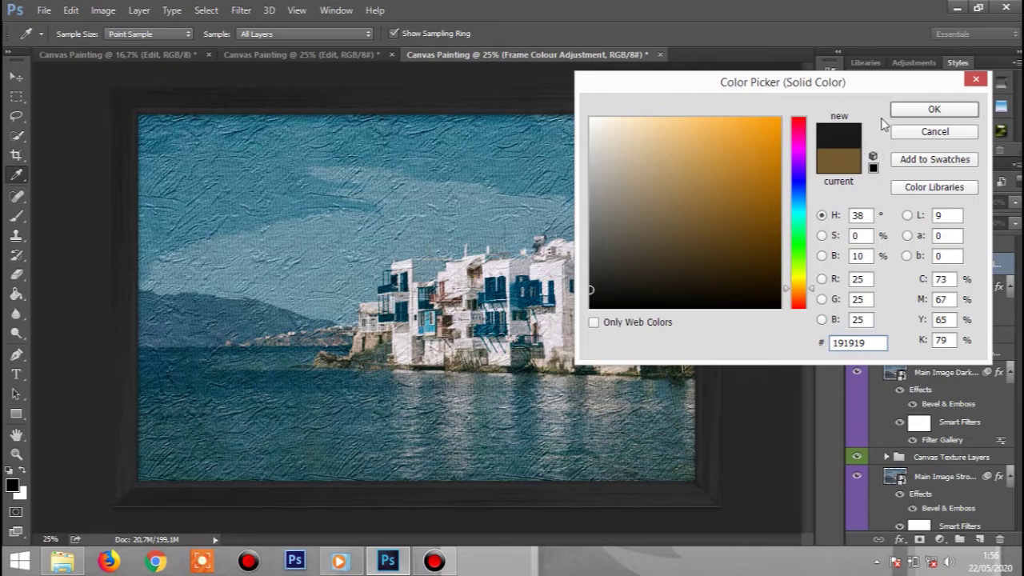
click(907, 109)
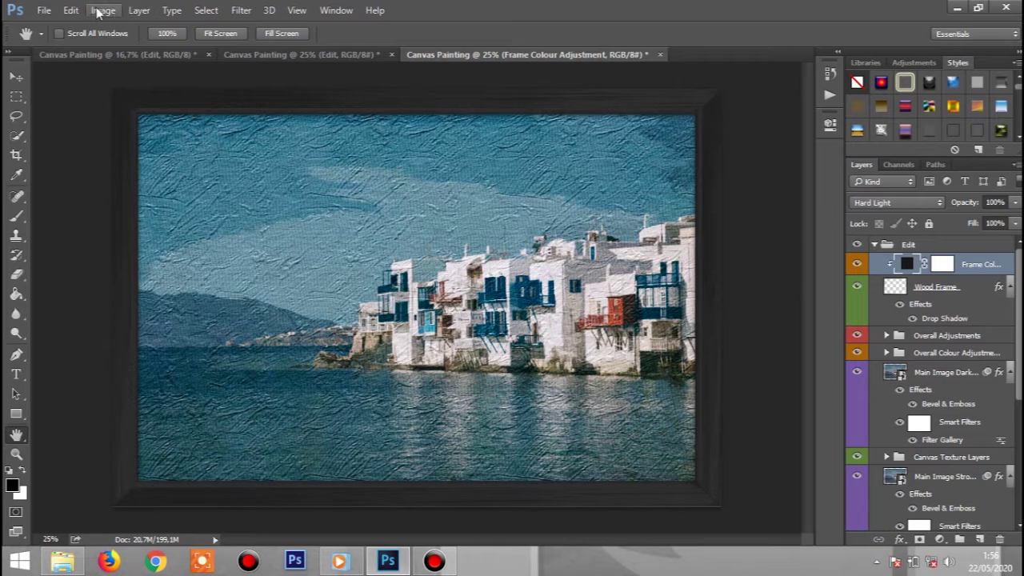
Step: Change the interface colour theme to the lightest grey in the Preferences
click(71, 11)
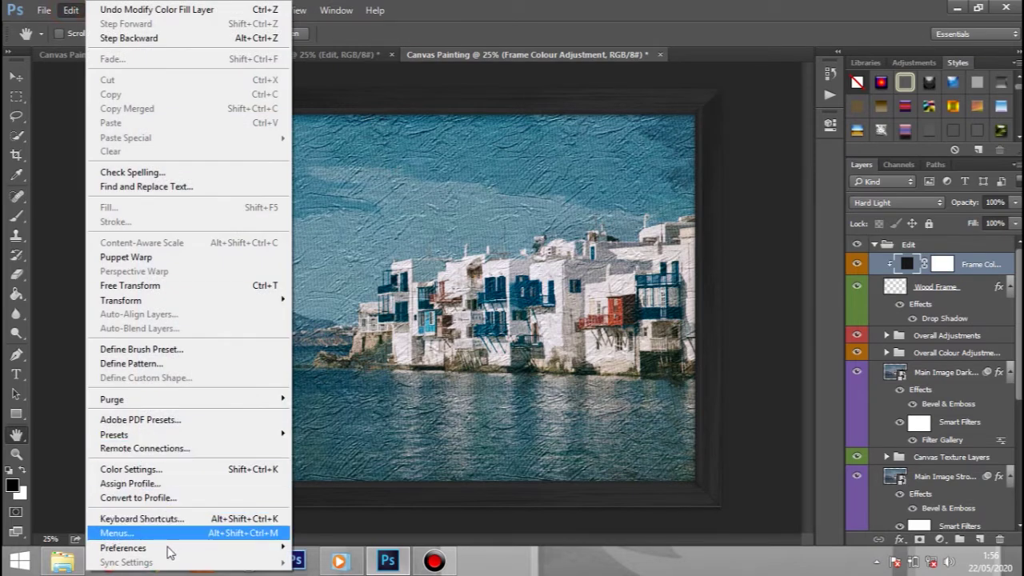
mouse_move(196, 552)
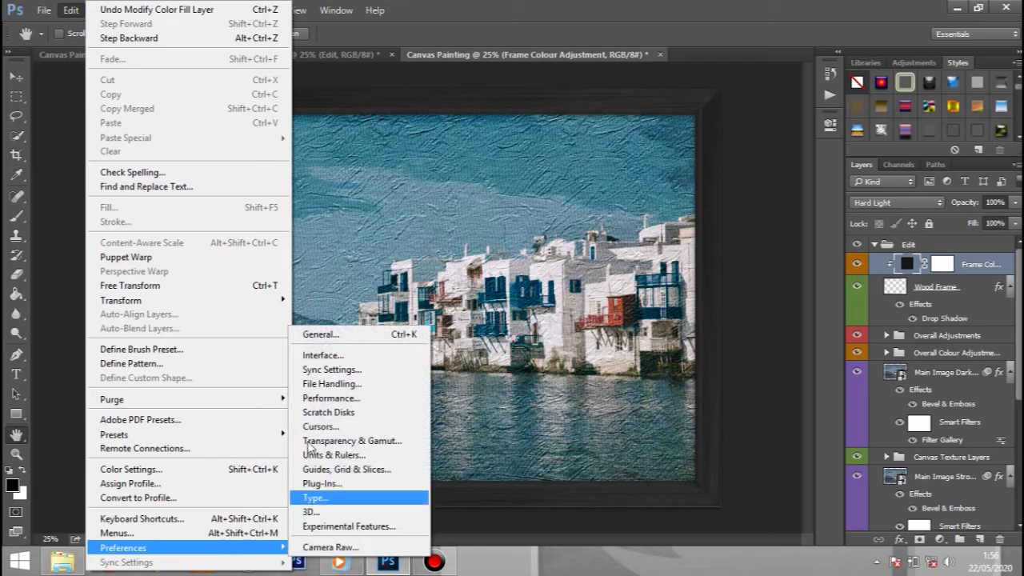
click(317, 336)
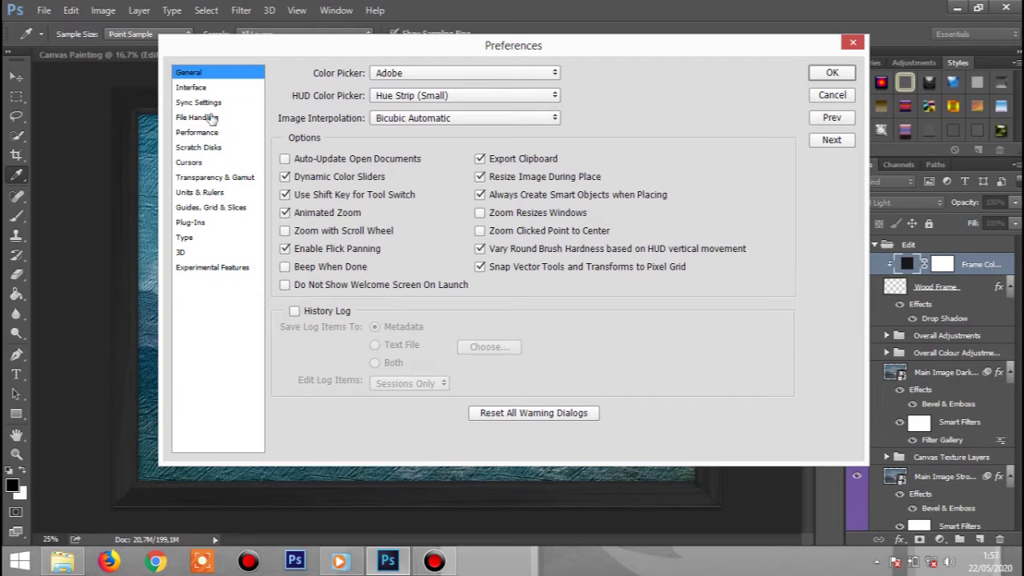
click(199, 89)
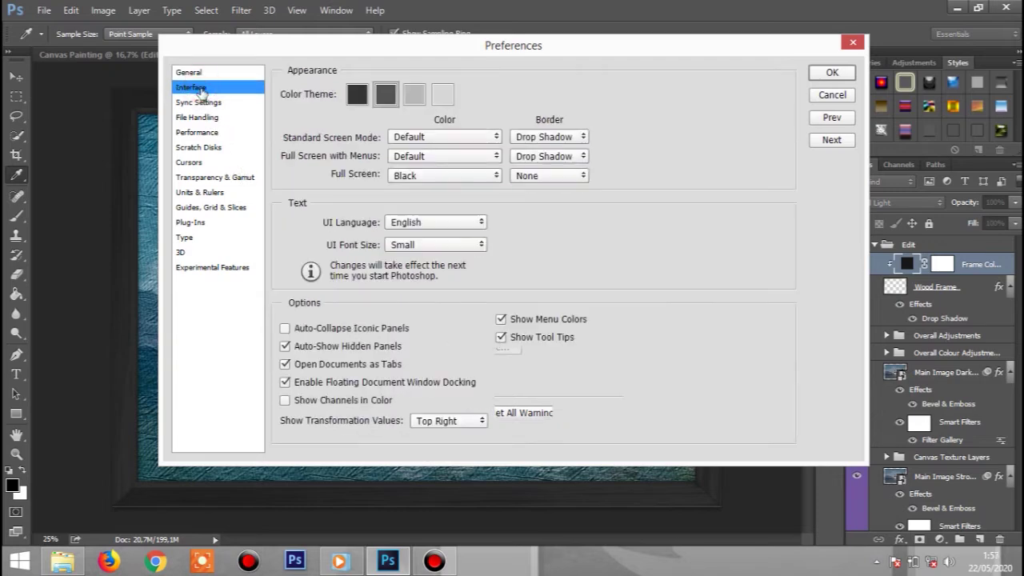
click(441, 94)
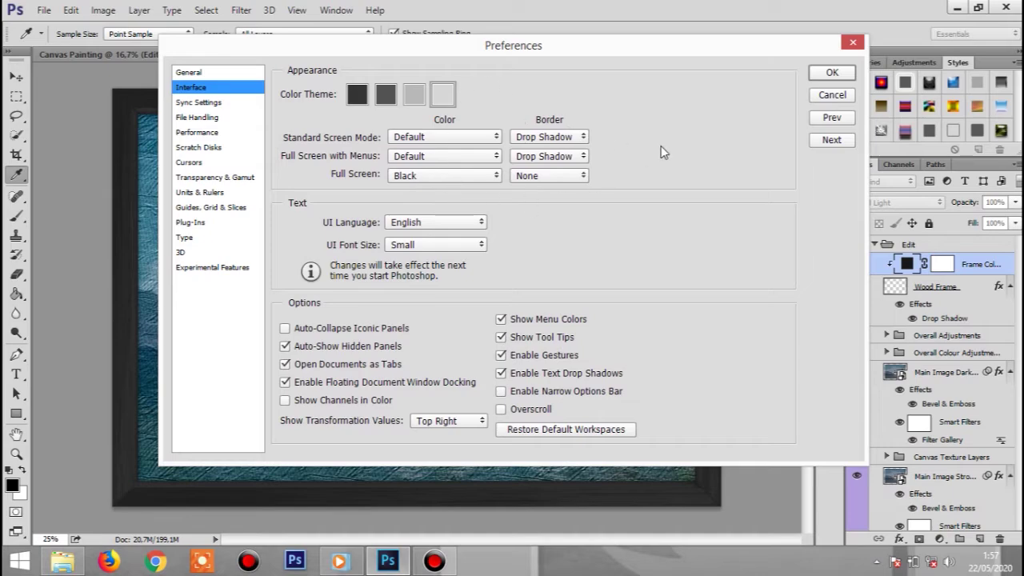
click(831, 74)
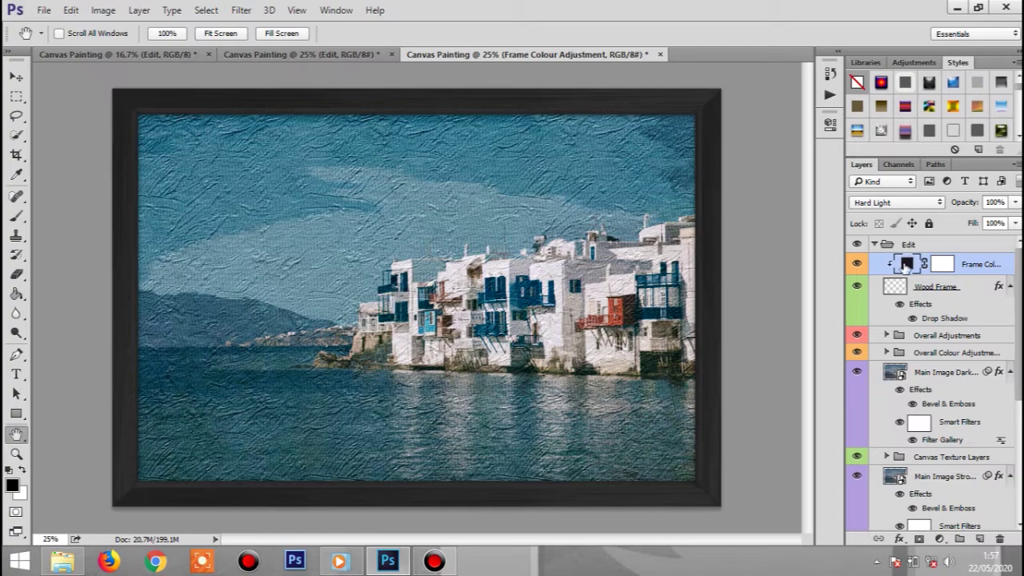
Step: Scale the Wood Frame layer up to about 102.4% in width and height with Free Transform
key(ctrl+t)
click(486, 208)
click(897, 289)
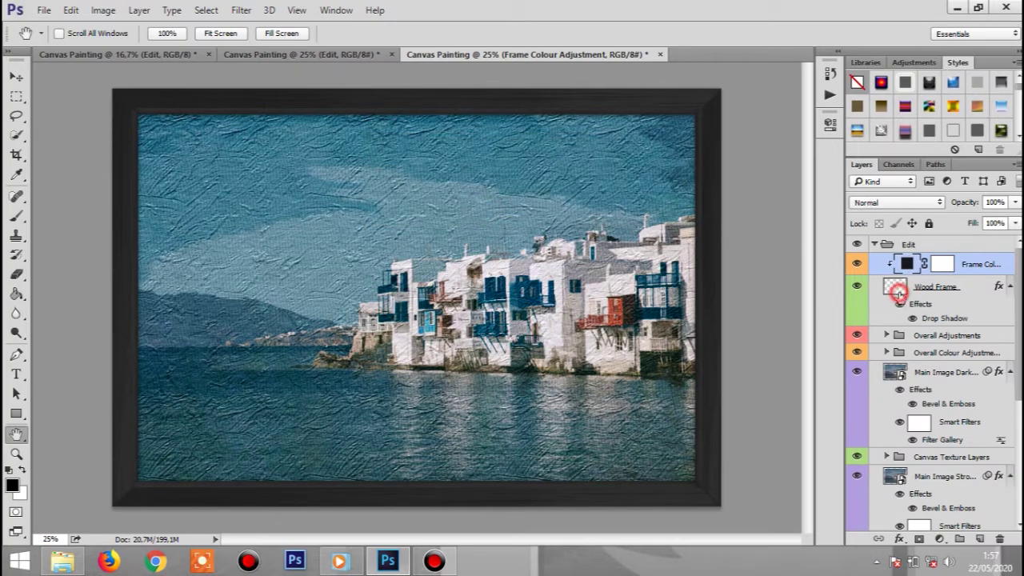
key(ctrl+t)
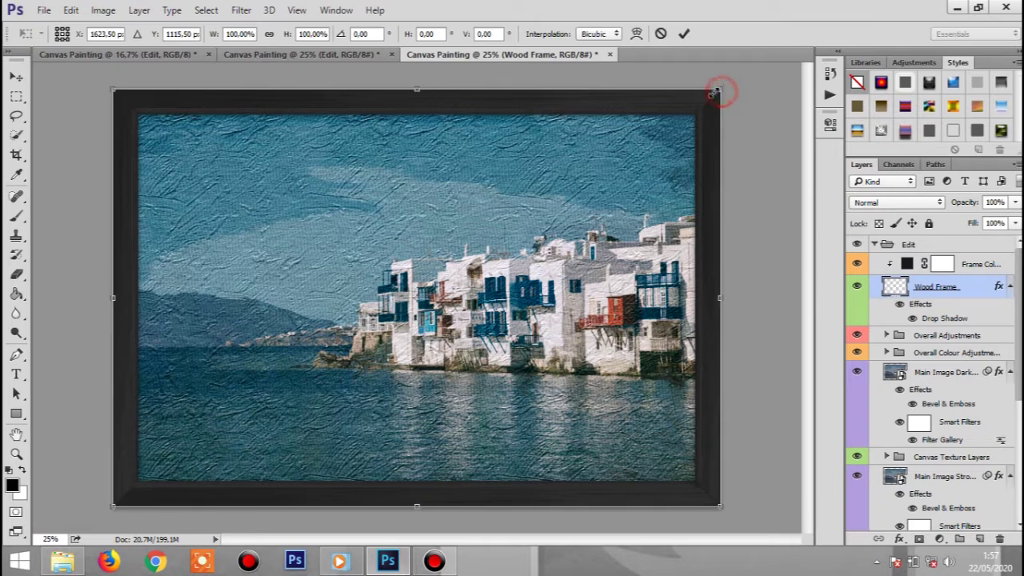
drag(719, 93, 730, 90)
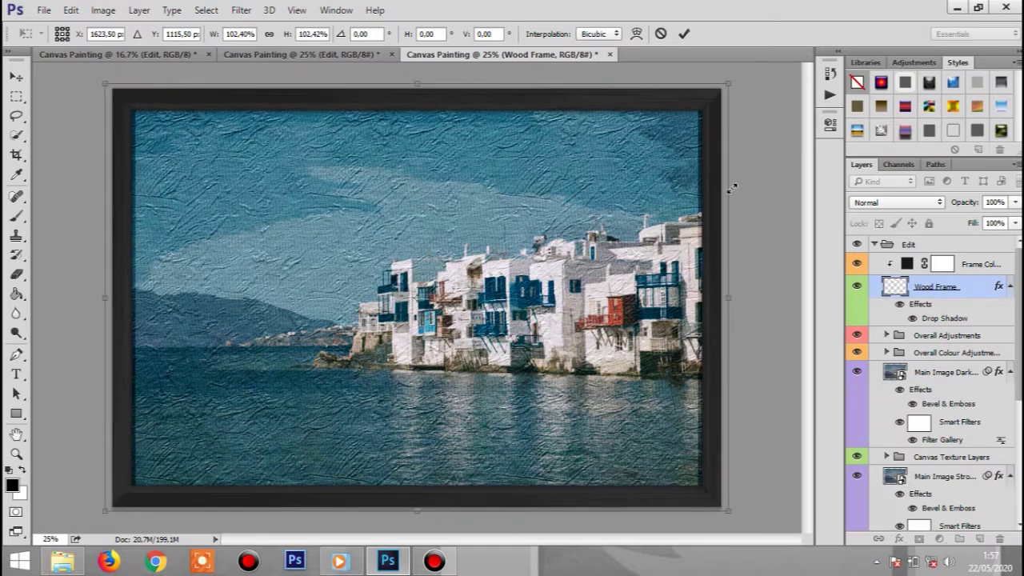
click(683, 34)
key(h)
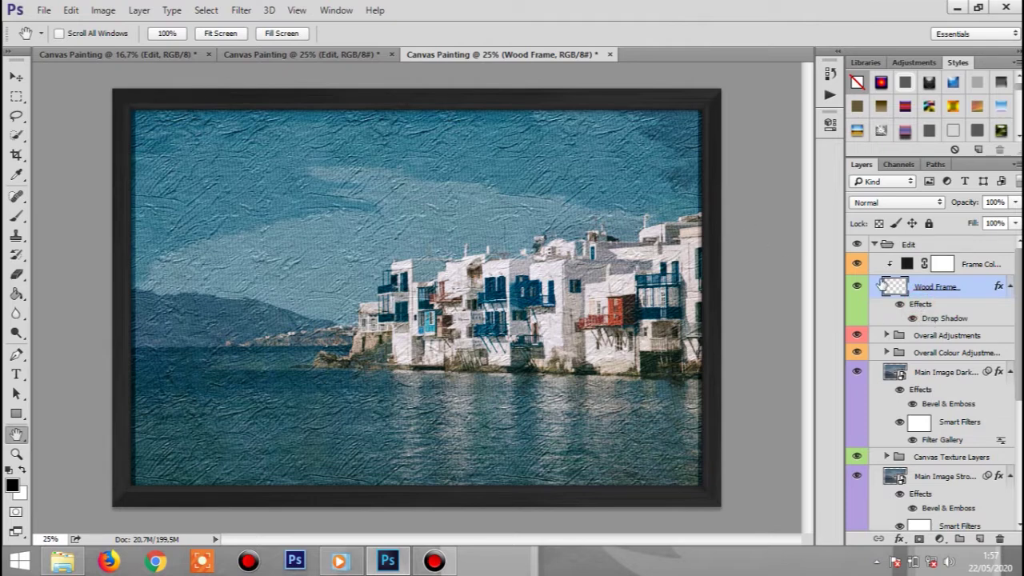
Step: Raise the opacity of the Wood Frame layer's drop shadow to 55%
click(942, 336)
click(920, 305)
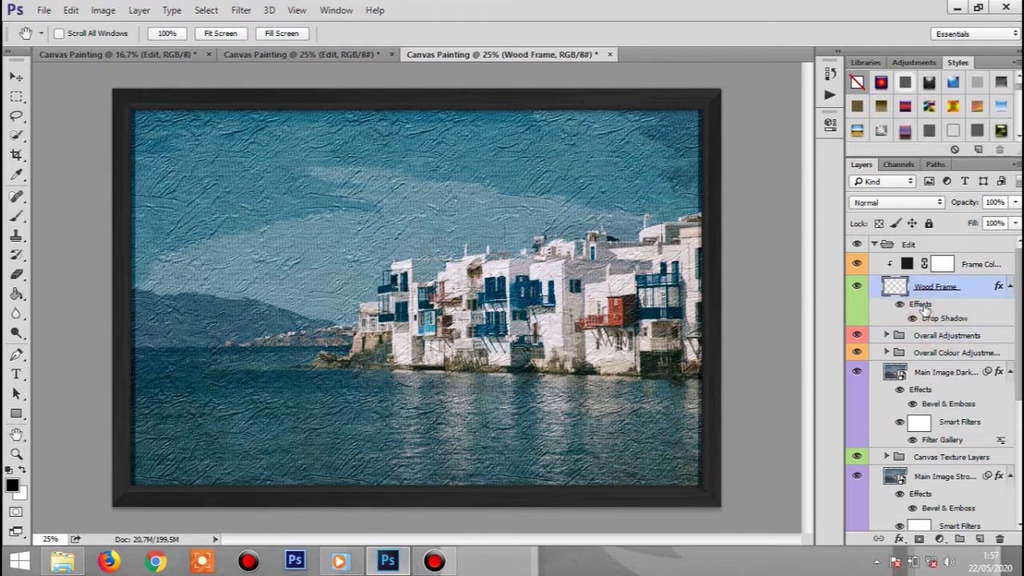
double_click(921, 305)
drag(547, 64, 715, 86)
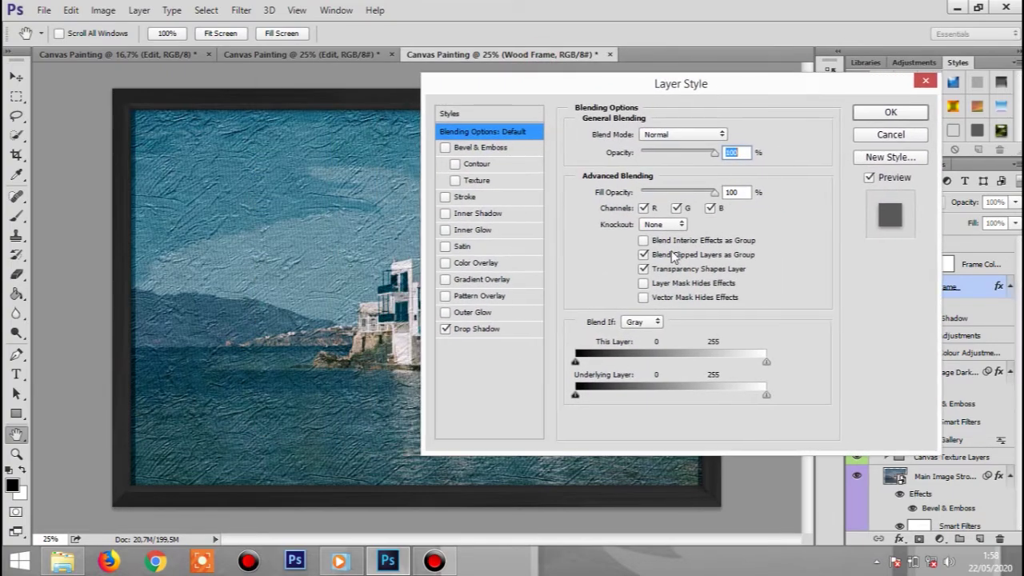
click(480, 331)
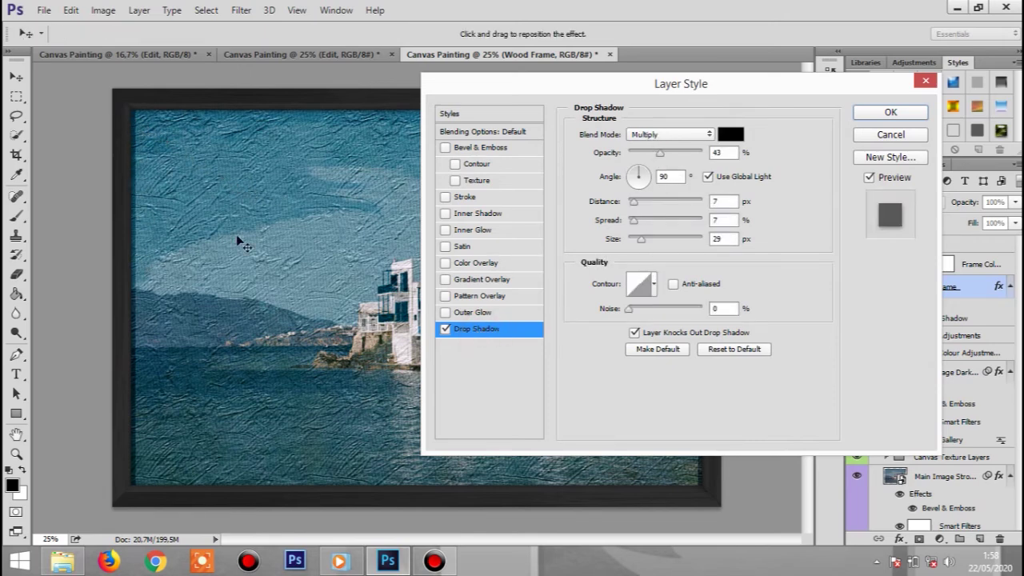
mouse_move(660, 152)
mouse_down()
mouse_move(680, 152)
mouse_move(631, 152)
mouse_move(669, 153)
mouse_up()
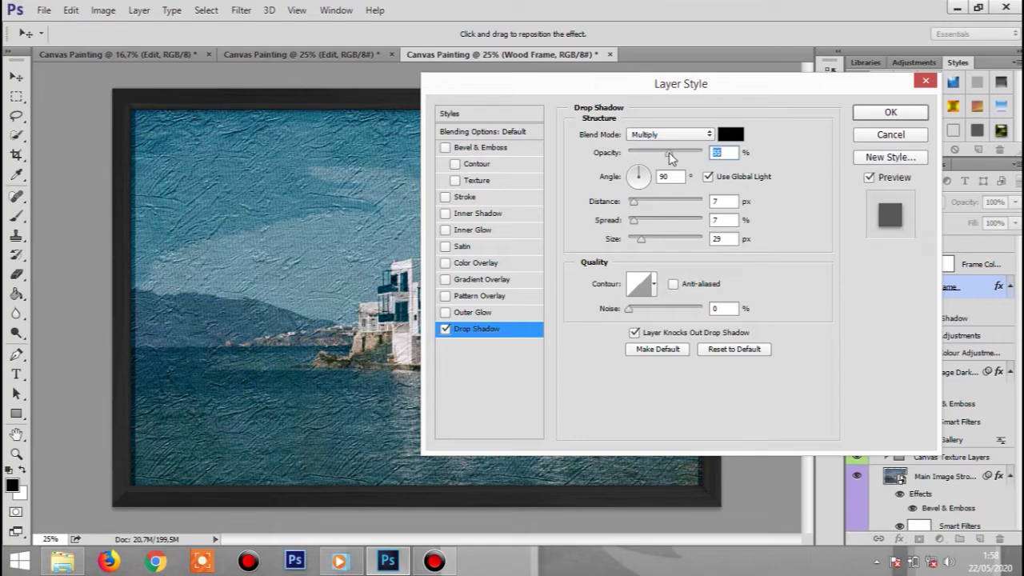
click(890, 114)
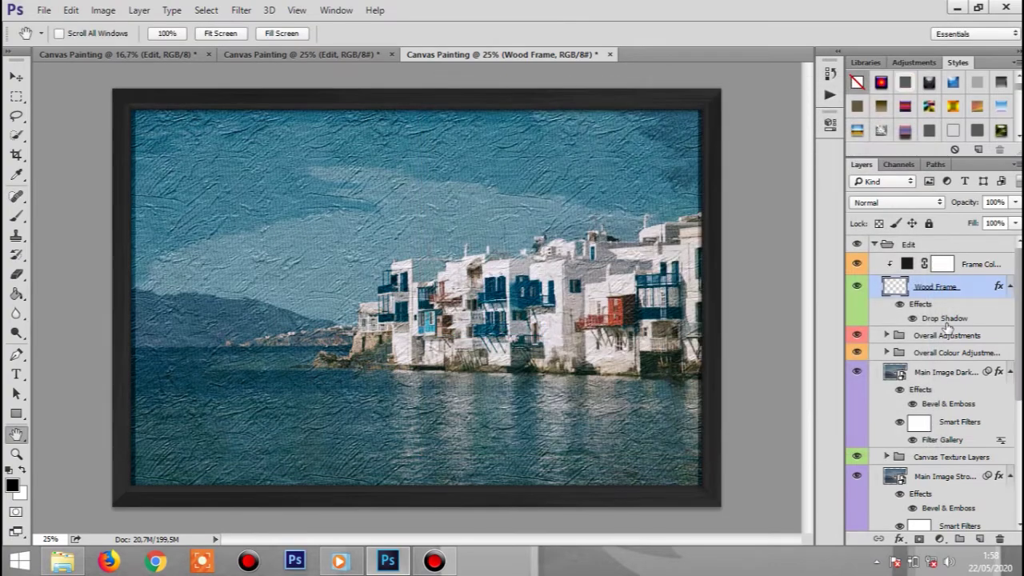
Step: Recolour the frame through the Frame Colour Adjustment fill, trying dark red and mid-grey before applying the dark grey 282828
double_click(908, 265)
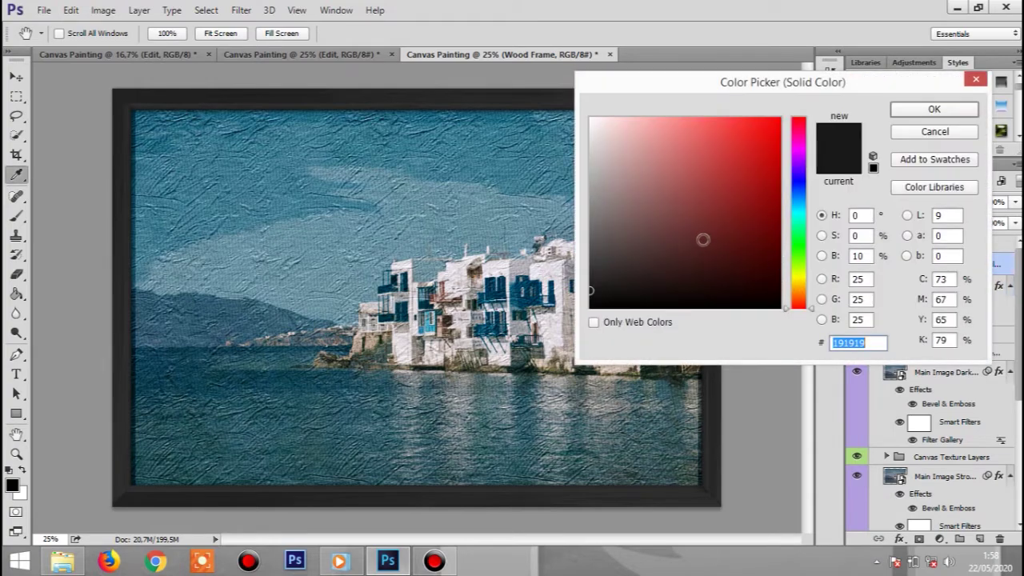
click(698, 239)
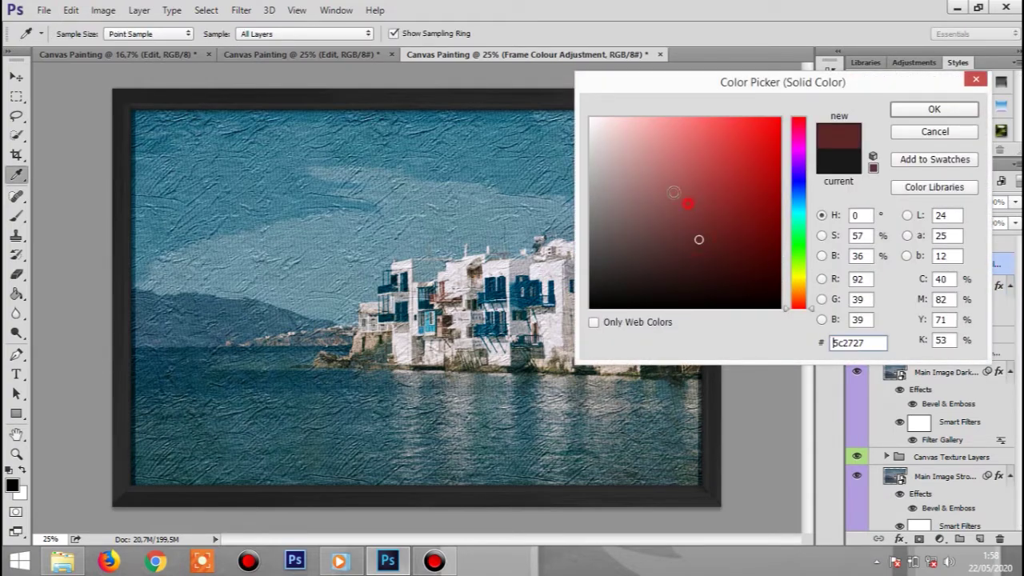
click(630, 147)
drag(631, 185, 589, 216)
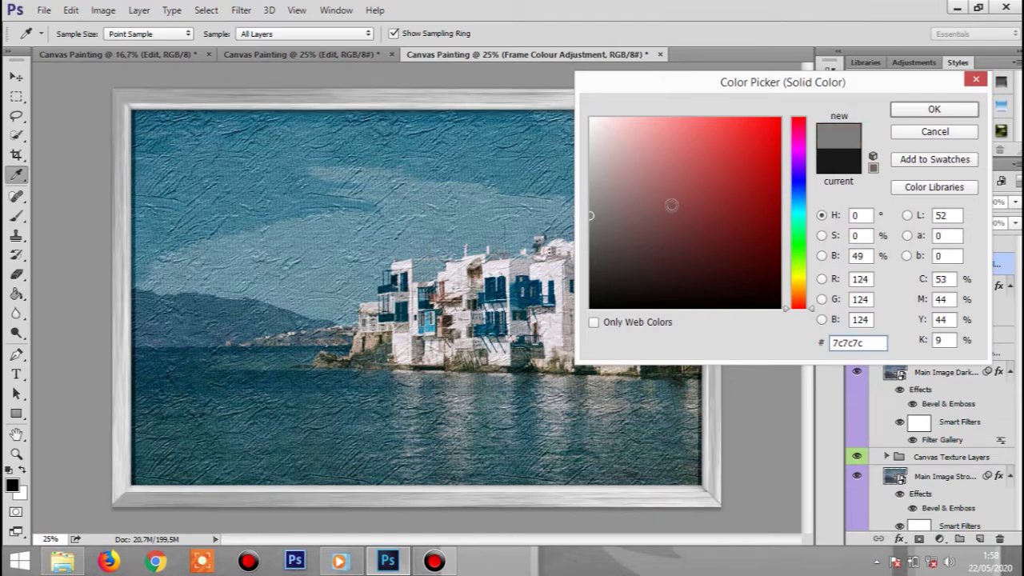
drag(605, 235, 590, 279)
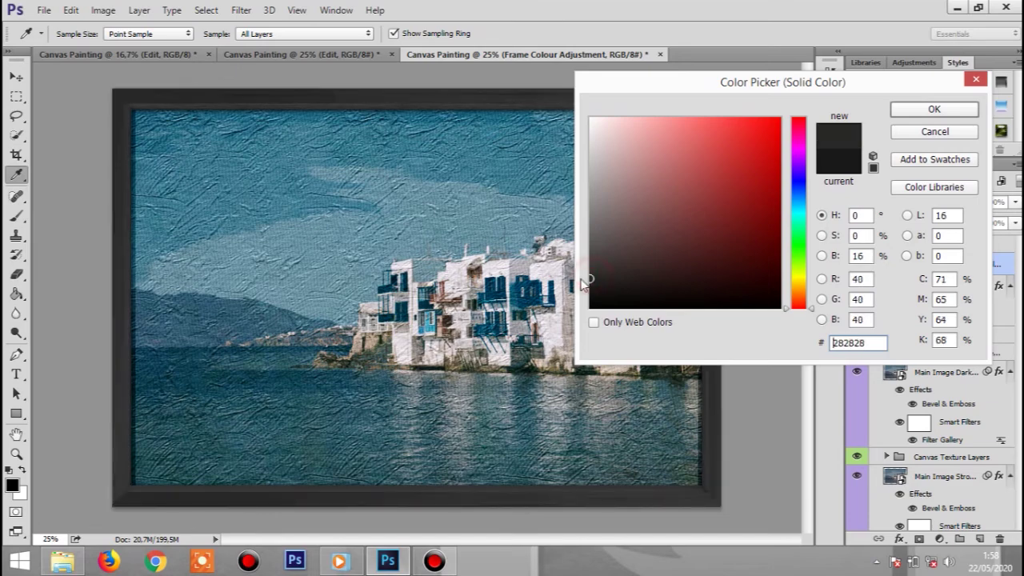
click(903, 109)
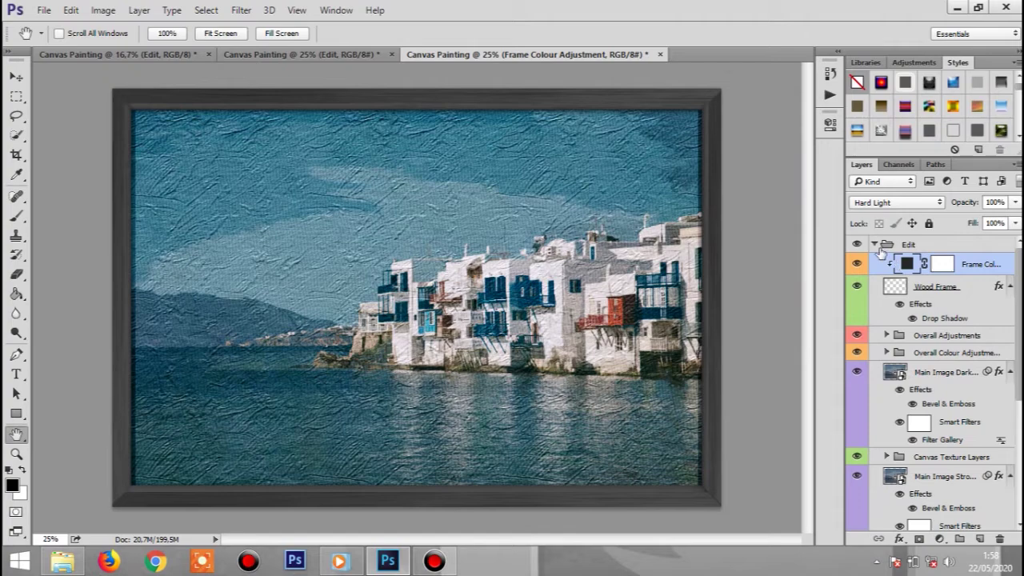
Step: Collapse the Edit group and compare the original photo with the finished painting by hiding and showing the group
click(875, 244)
click(856, 244)
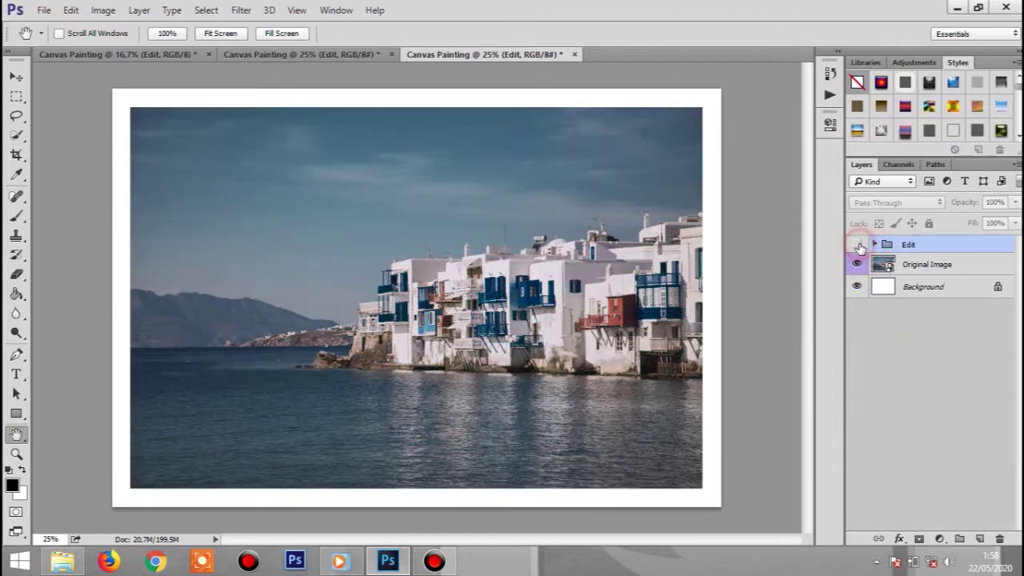
click(856, 244)
click(857, 244)
click(856, 244)
click(856, 244)
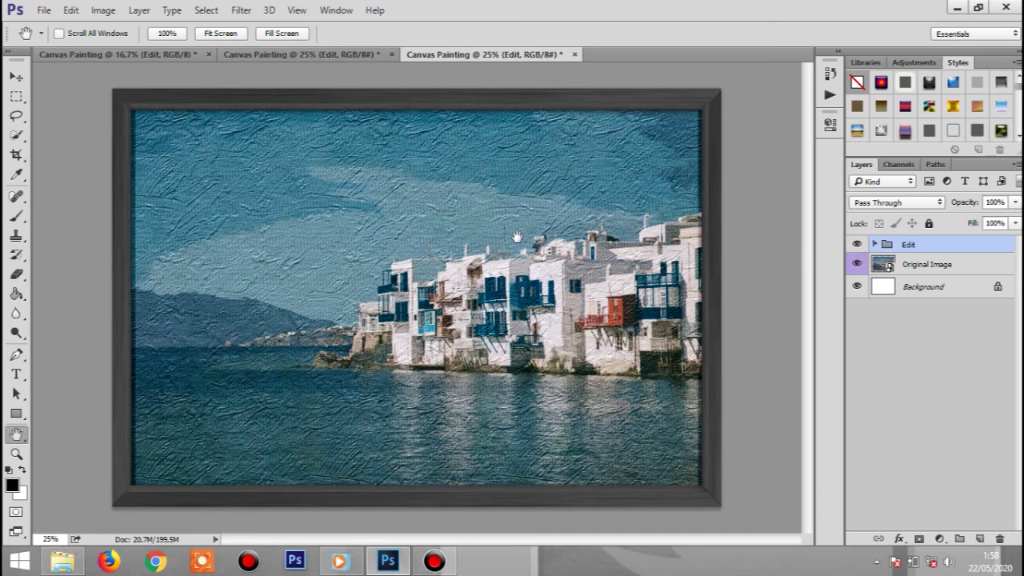
Step: Compare the three Canvas Painting documents by viewing the palm tree, town square and seaside versions in turn
click(116, 56)
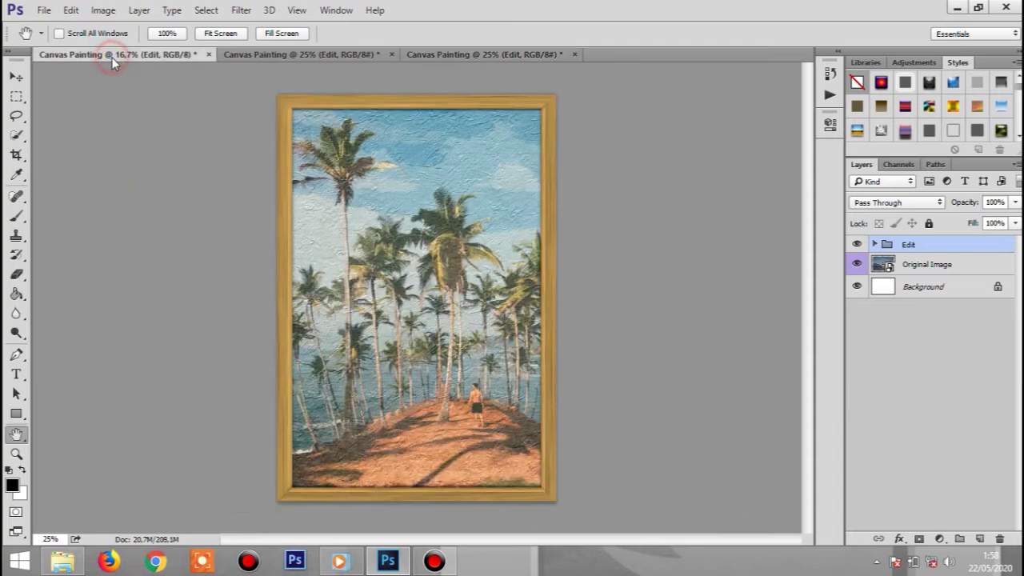
click(277, 55)
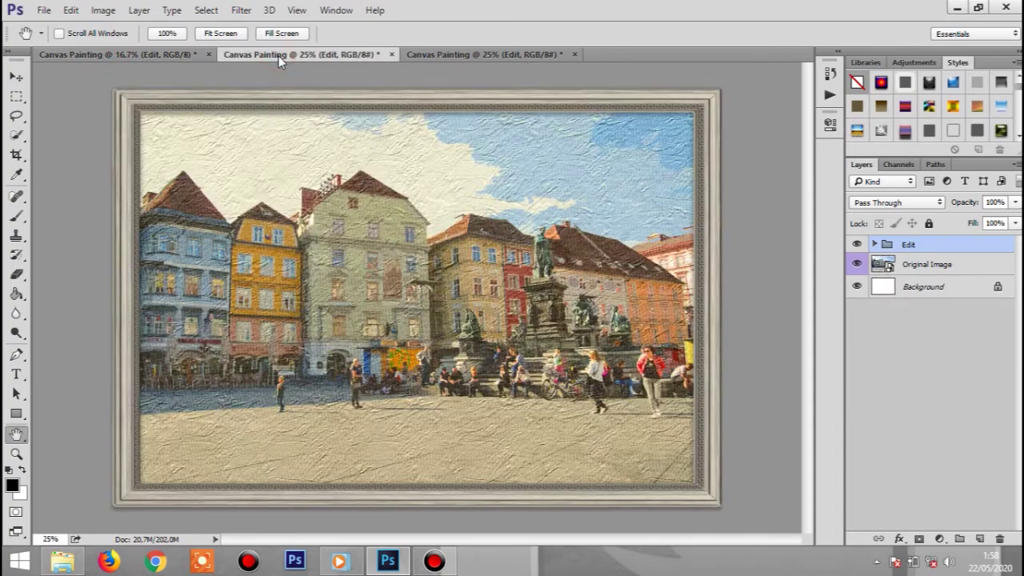
click(450, 53)
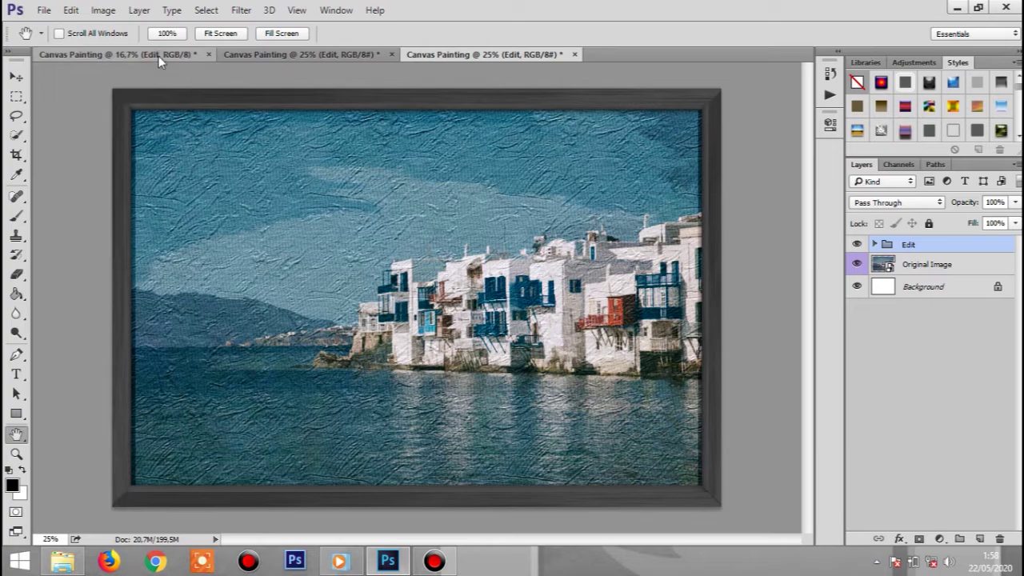
click(159, 56)
click(279, 54)
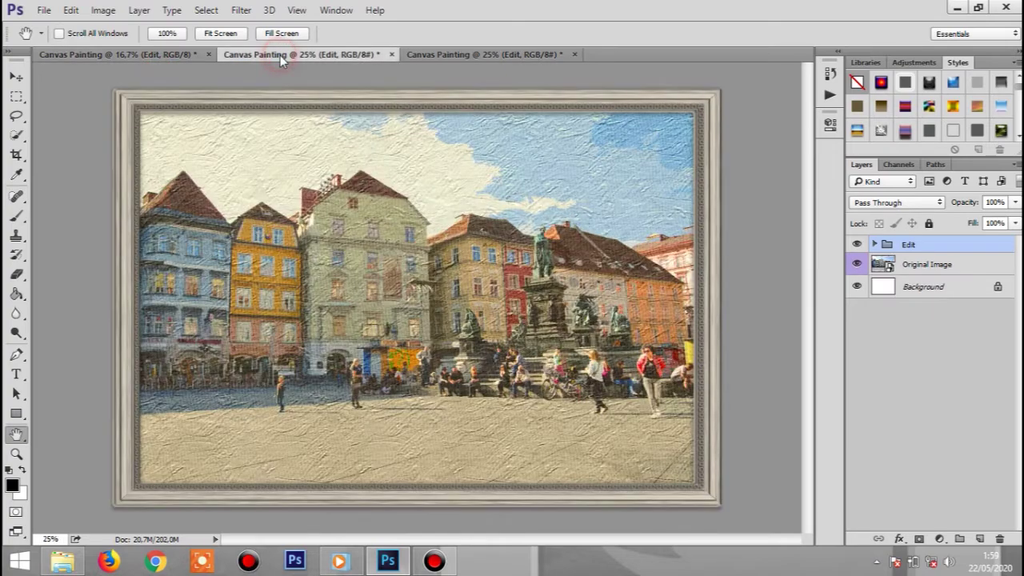
click(449, 56)
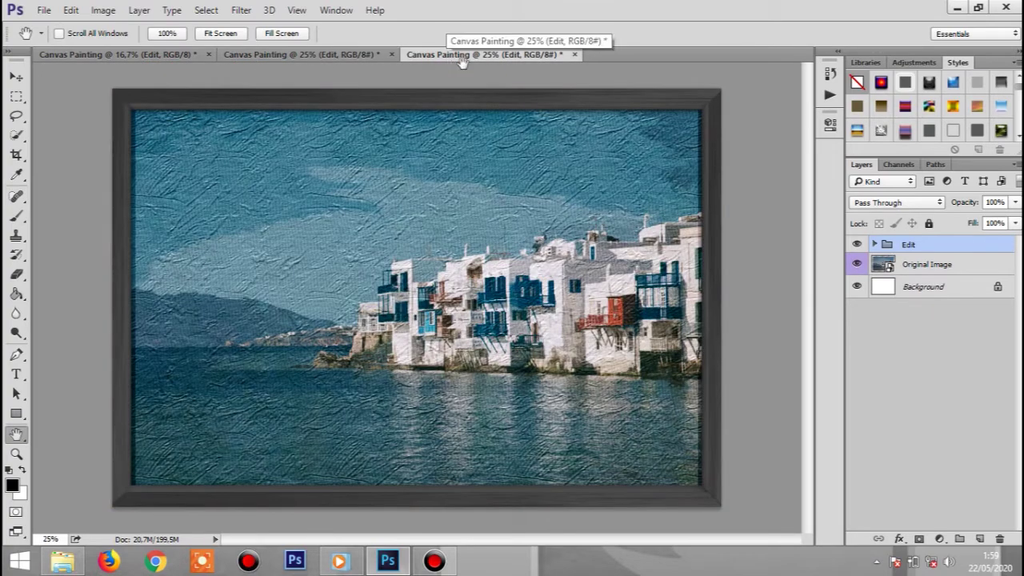
Step: Expand the Edit group, select the Canvas Texture Layers group and run the Add Frame 3-Landscape action on the seaside painting
click(874, 244)
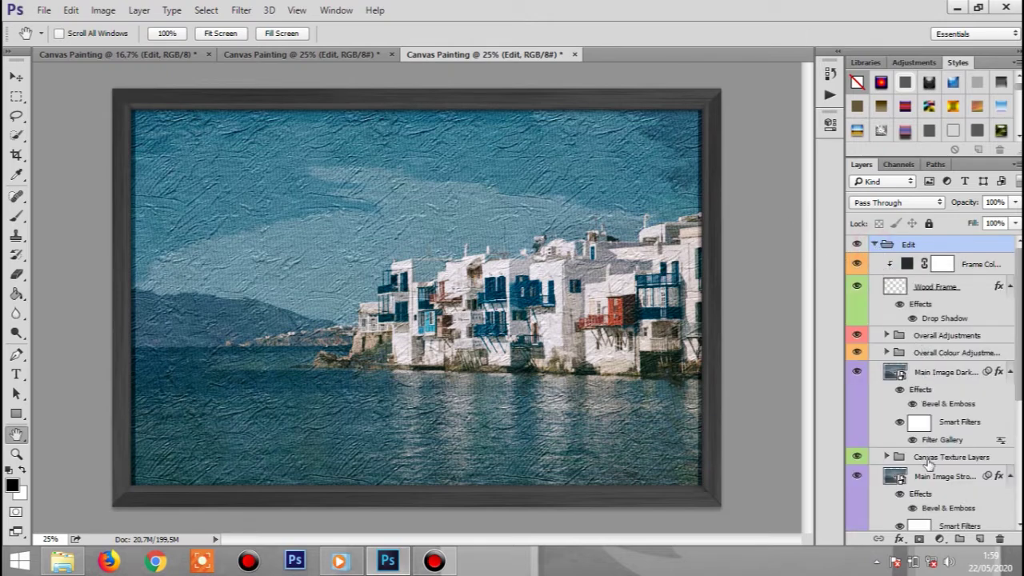
click(921, 457)
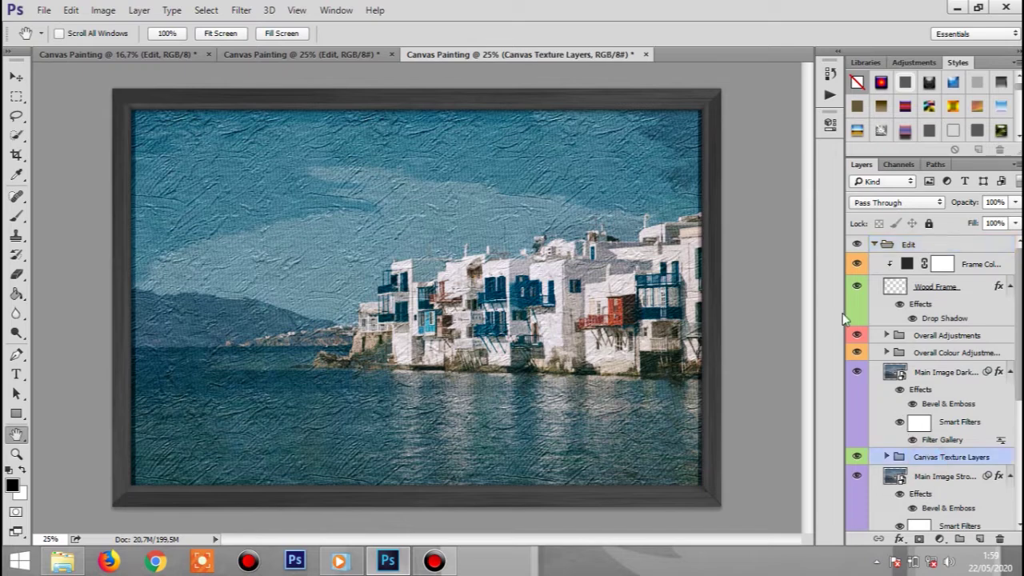
click(829, 95)
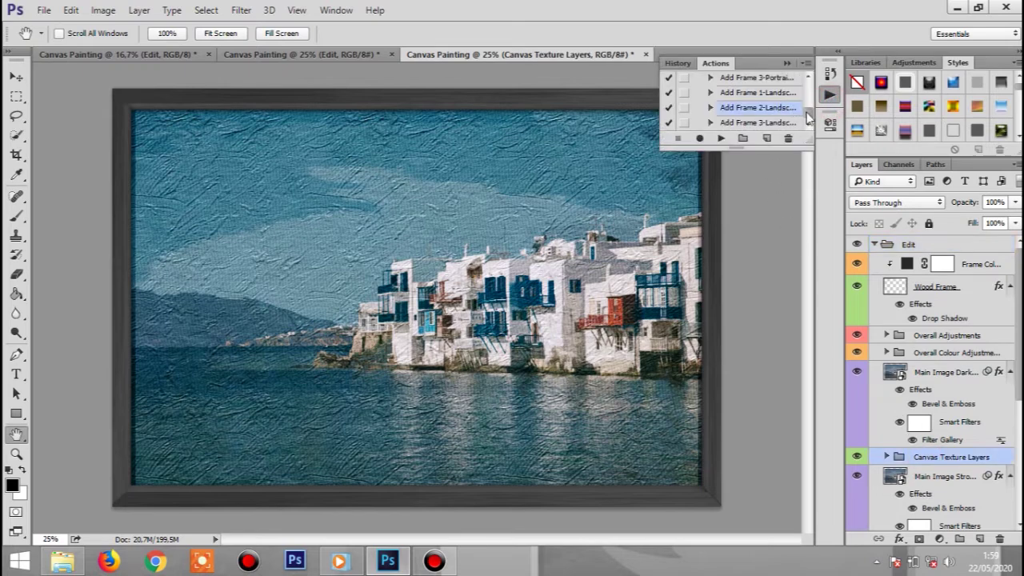
click(772, 122)
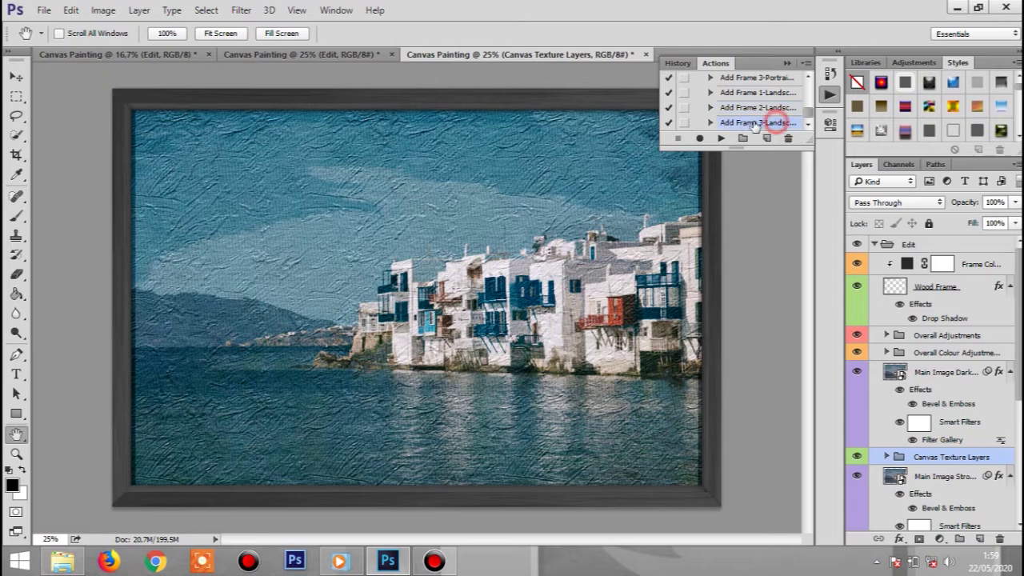
click(722, 140)
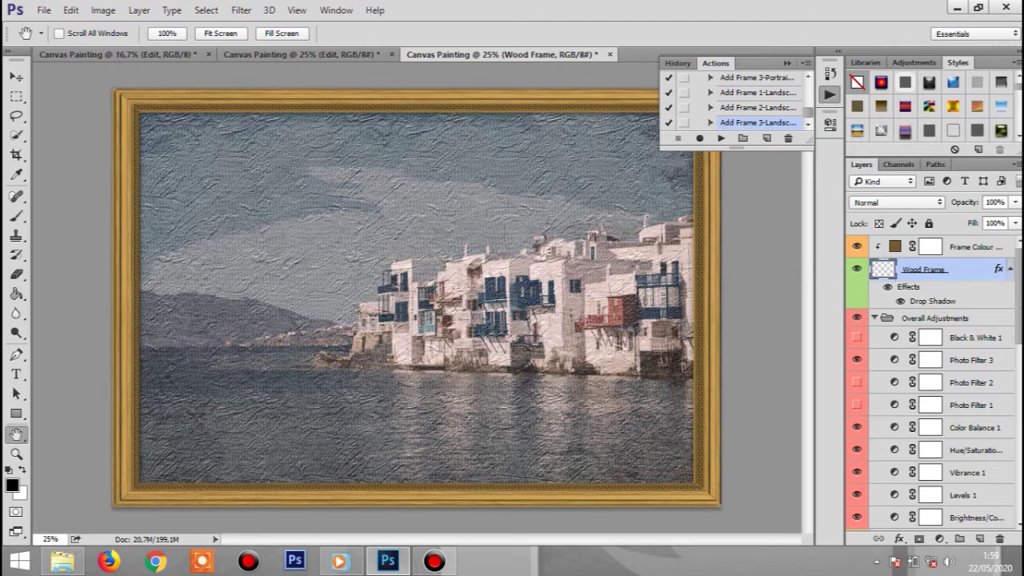
Step: Recolour the ornate frame through its Frame Colour Adjustment fill, trying dark grey 323232 before applying the warm grey 454039, and collapse the Actions list
scroll(932, 384, down, 10)
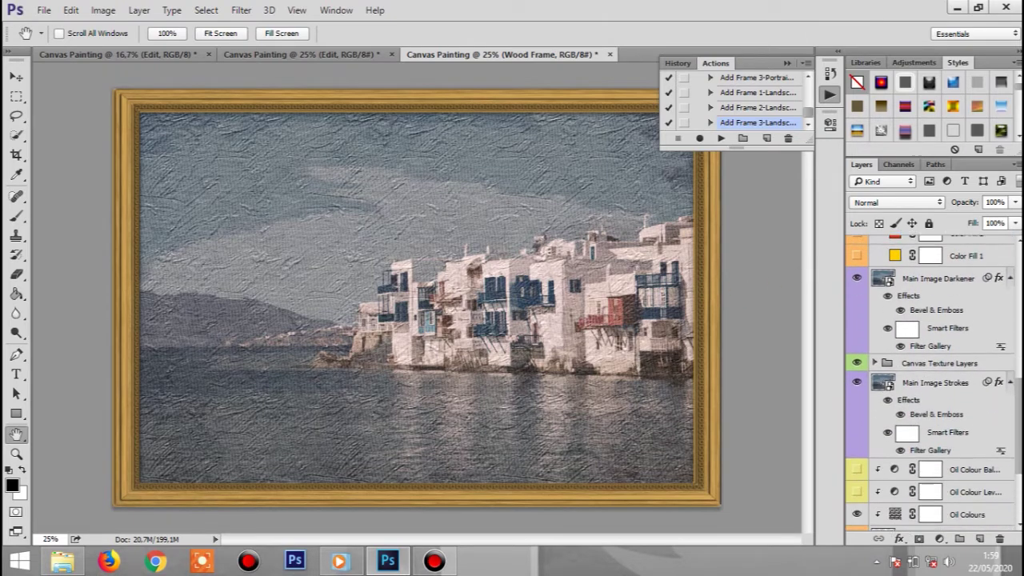
scroll(931, 383, down, 5)
scroll(932, 384, up, 10)
scroll(931, 384, up, 6)
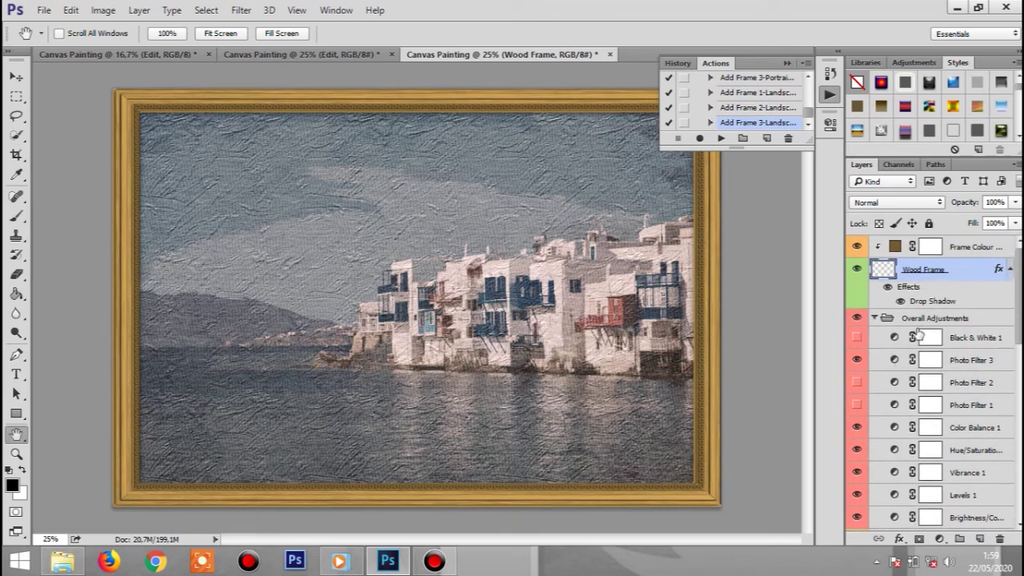
double_click(894, 248)
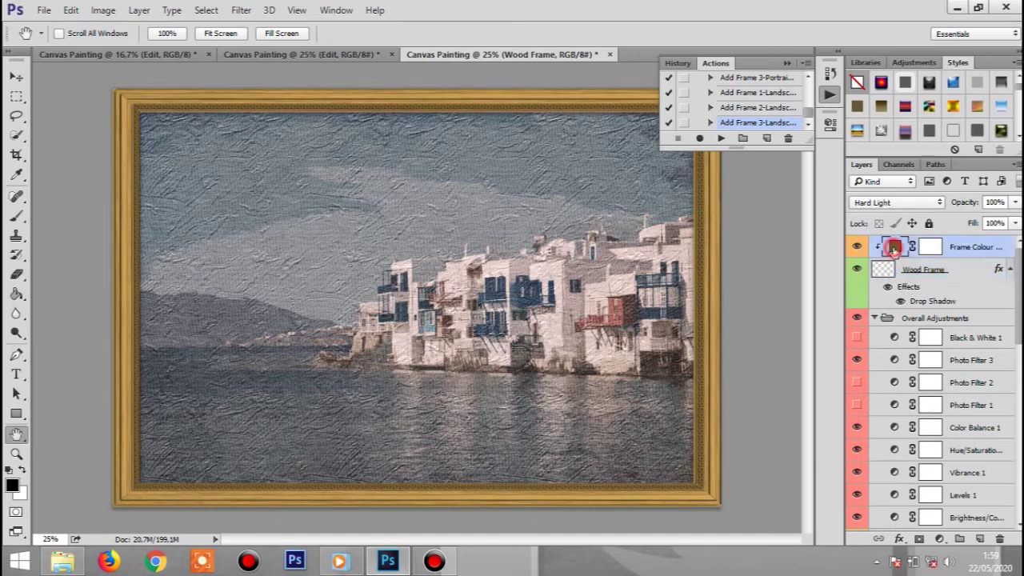
drag(607, 205, 582, 266)
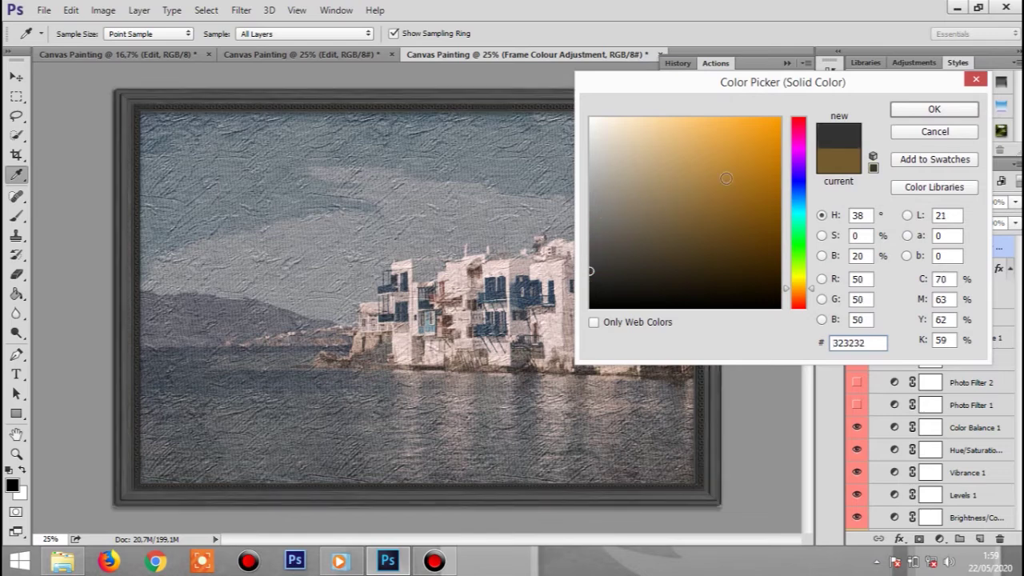
mouse_move(616, 187)
mouse_down()
mouse_move(586, 193)
mouse_move(605, 203)
mouse_move(596, 221)
mouse_move(637, 244)
mouse_move(623, 257)
mouse_up()
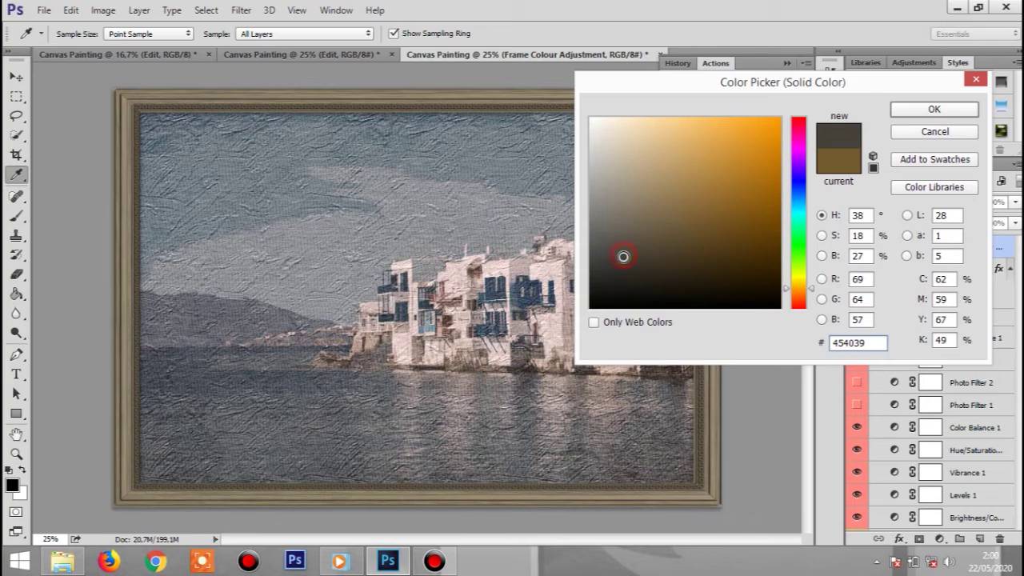
click(904, 109)
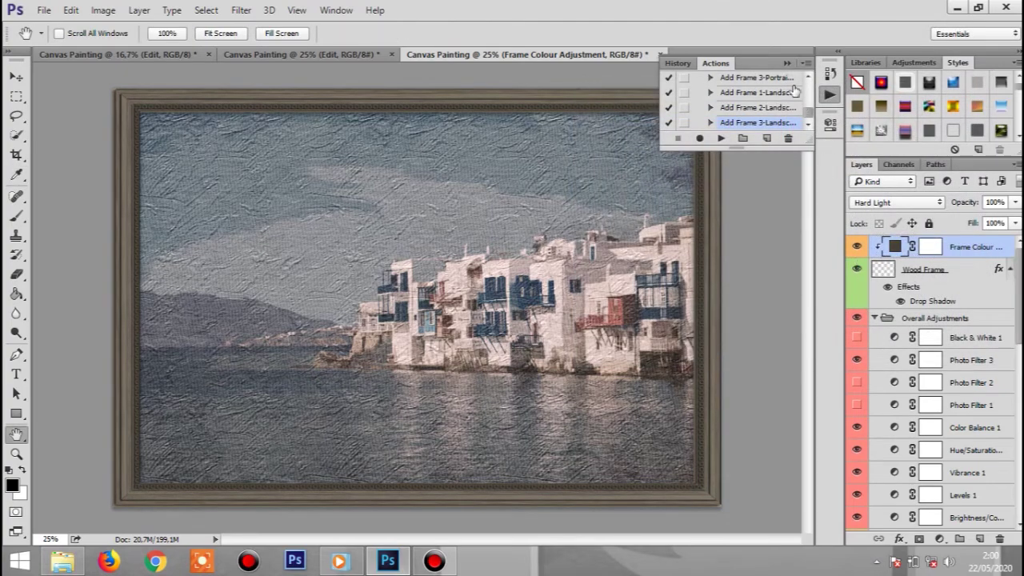
click(787, 64)
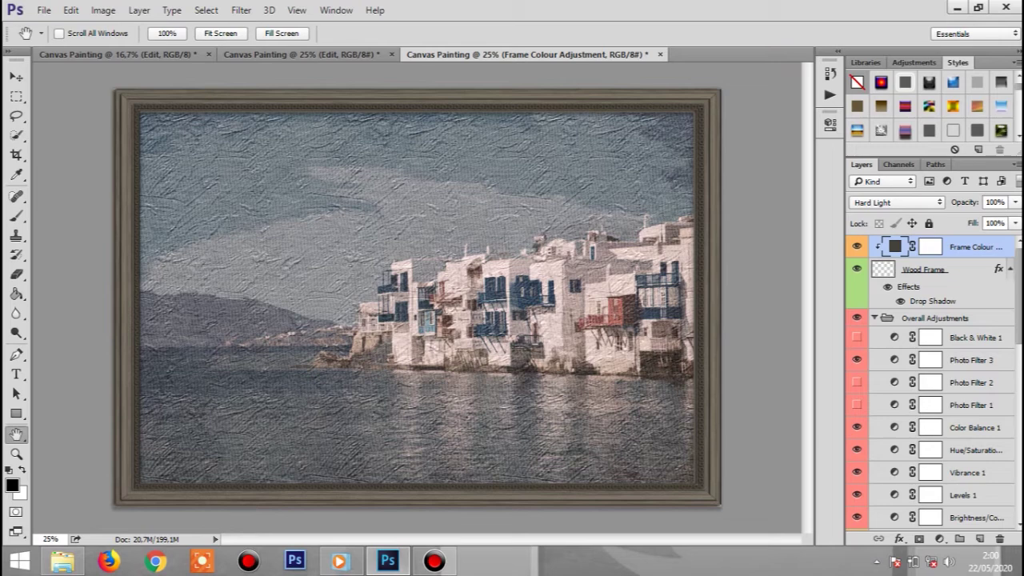
Step: Collapse the Overall Colour Adjustments group and show the Oil Colour Balance and Oil Colour Levels layers
scroll(931, 384, down, 8)
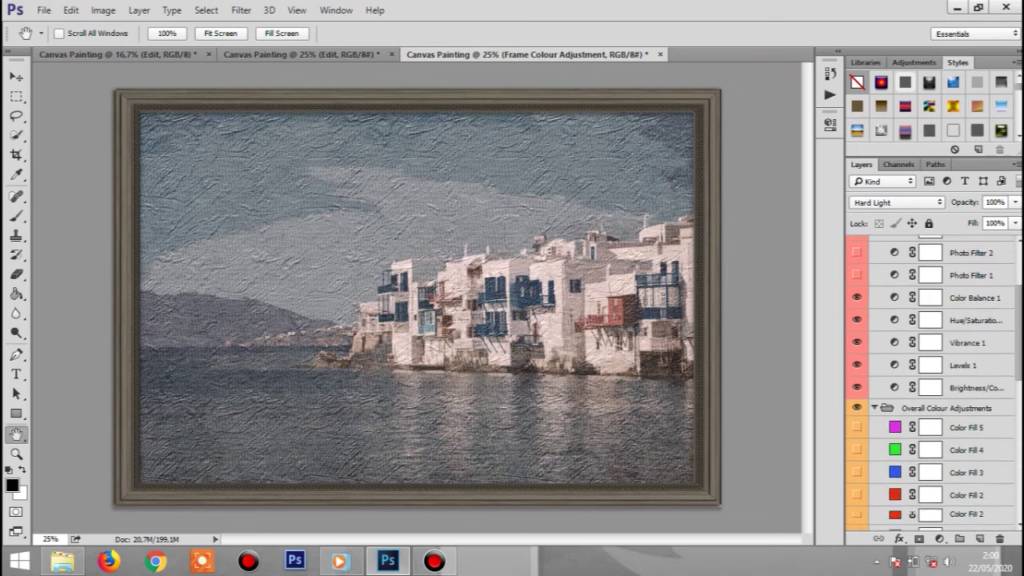
scroll(901, 294, up, 1)
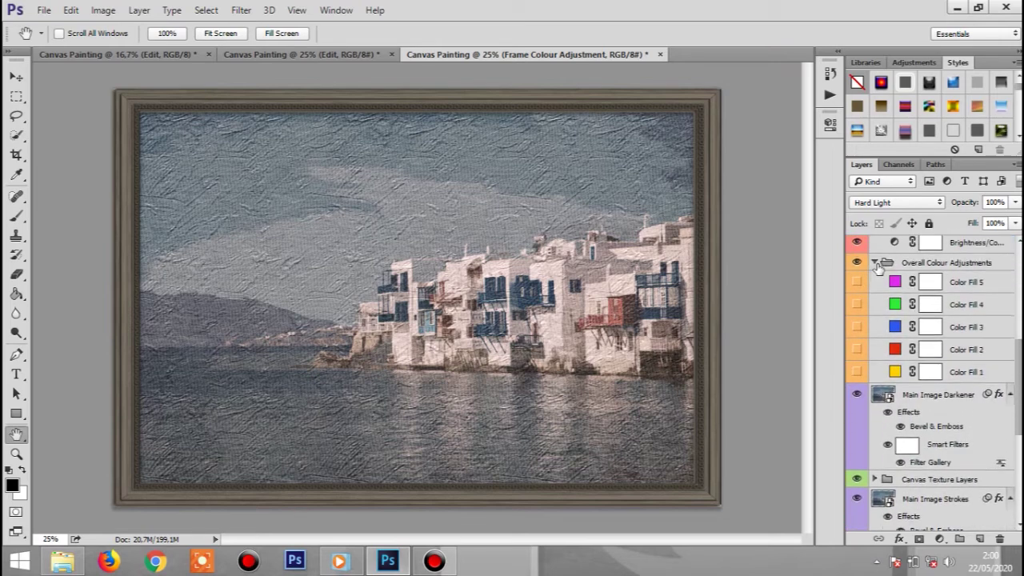
click(874, 263)
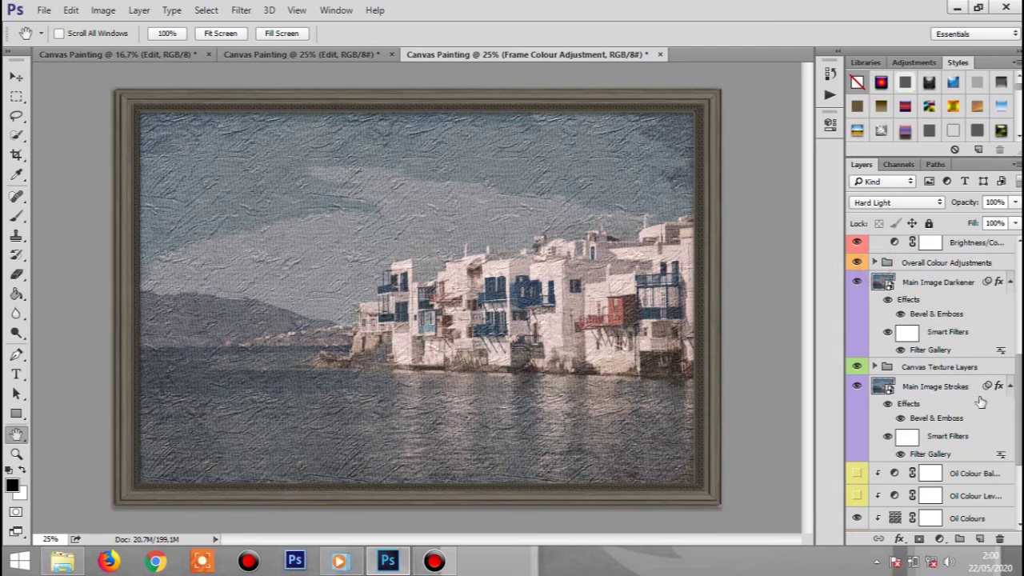
click(856, 472)
click(856, 496)
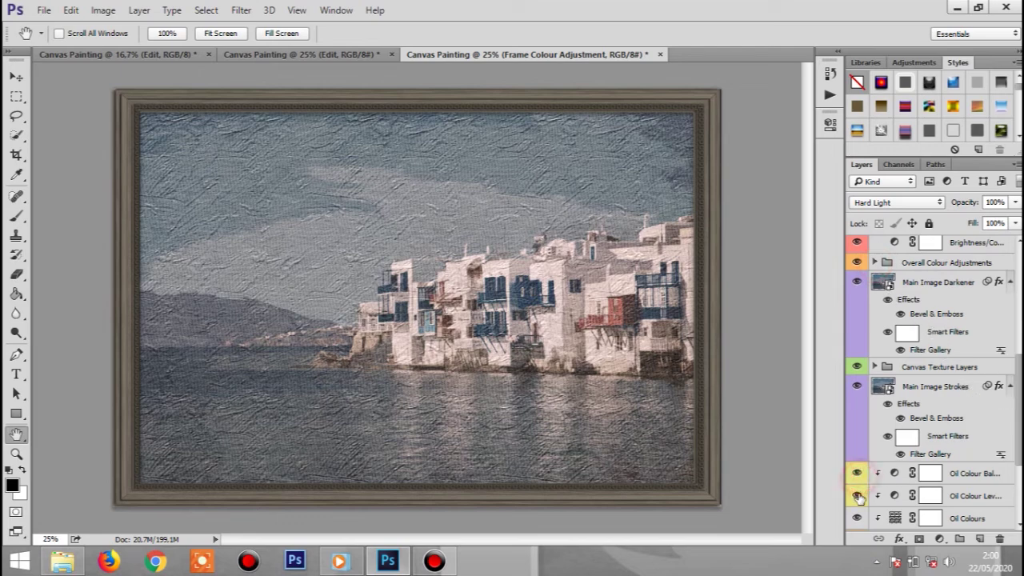
Step: Set the Hue/Saturation adjustment in the Overall Adjustments group to Saturation +44 and Lightness +10
mouse_move(1019, 410)
mouse_down()
mouse_move(1019, 461)
mouse_move(1018, 350)
mouse_up()
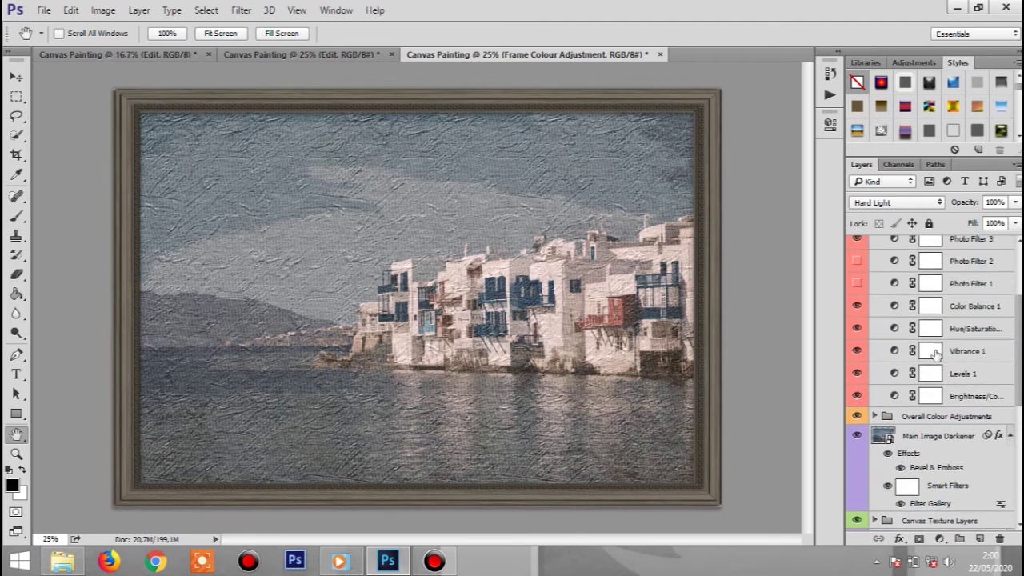
double_click(892, 330)
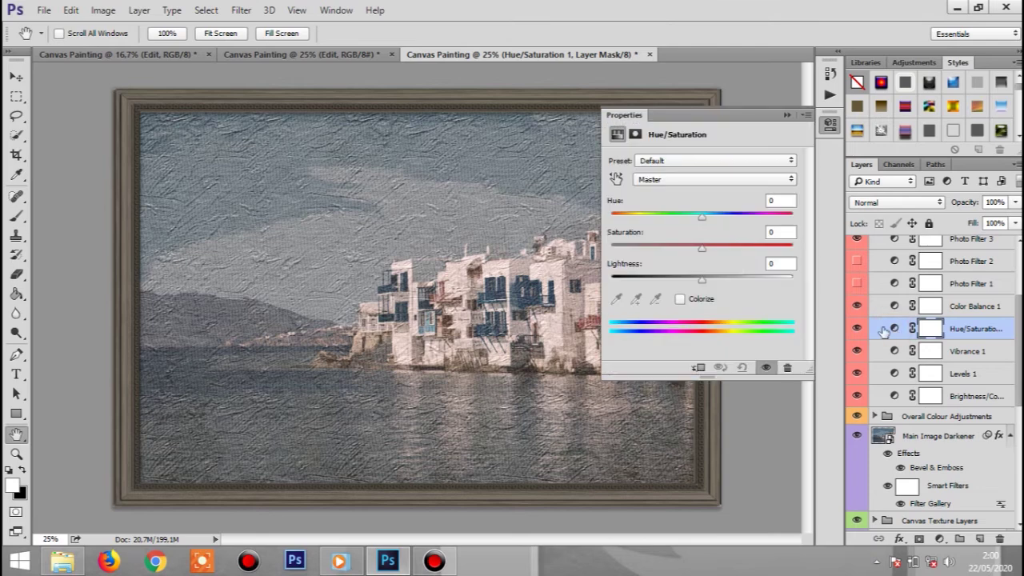
drag(700, 248, 739, 253)
mouse_move(700, 284)
mouse_down()
mouse_move(690, 285)
mouse_move(711, 288)
mouse_up()
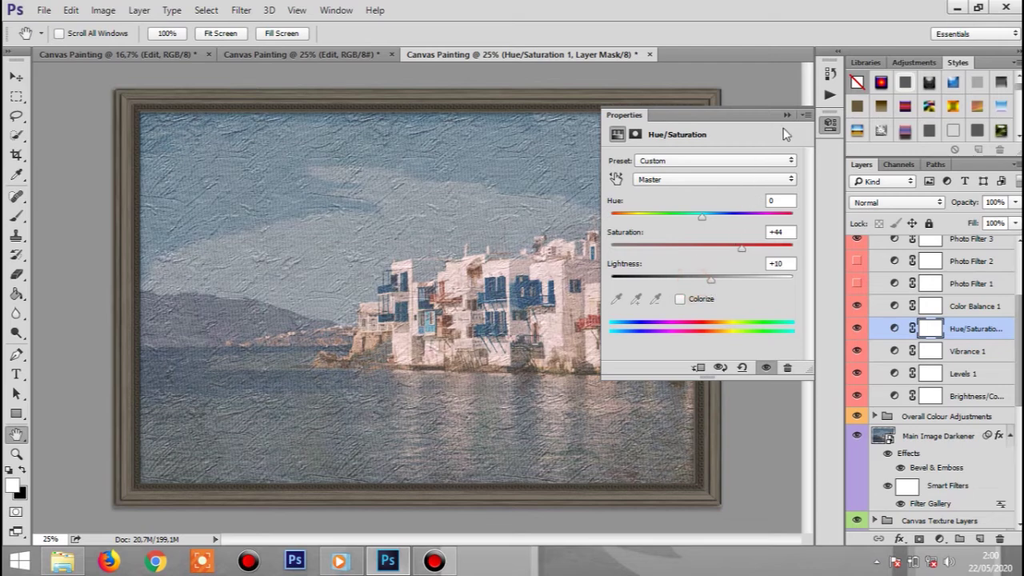
click(787, 115)
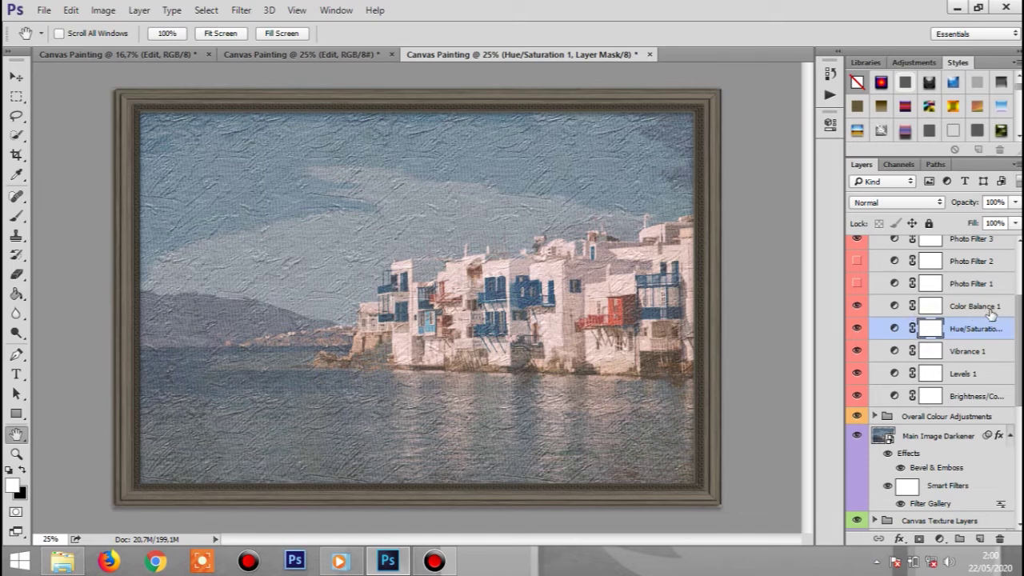
Step: Set the Vibrance 1 adjustment layer to Vibrance +32 and Saturation +7
scroll(1000, 344, up, 1)
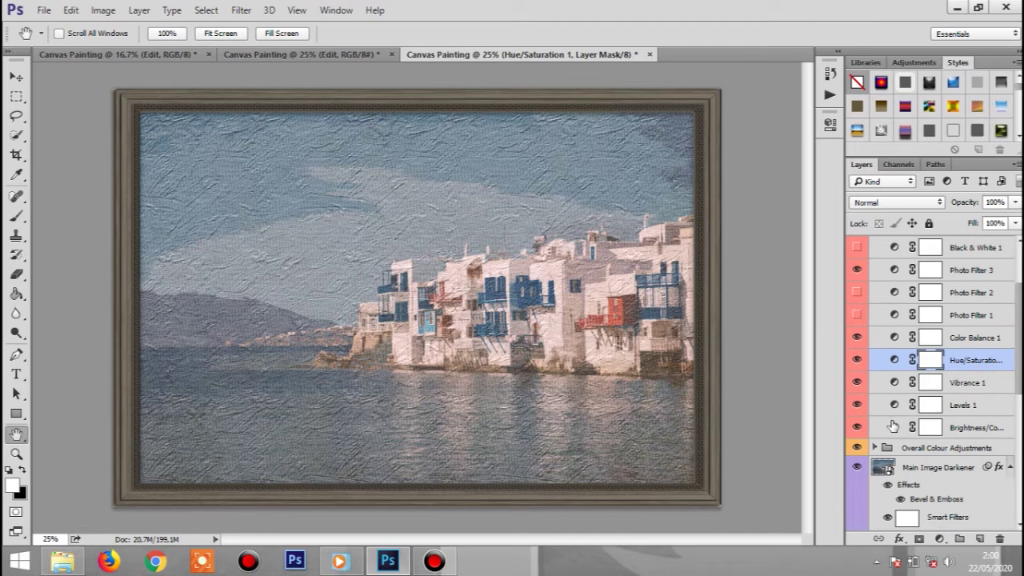
double_click(895, 383)
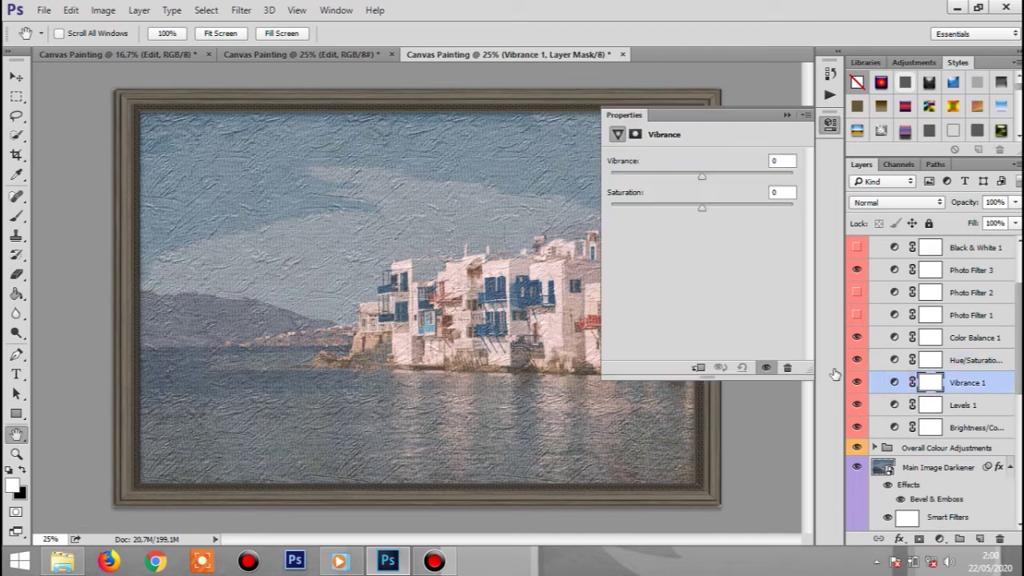
drag(703, 177, 708, 210)
click(785, 115)
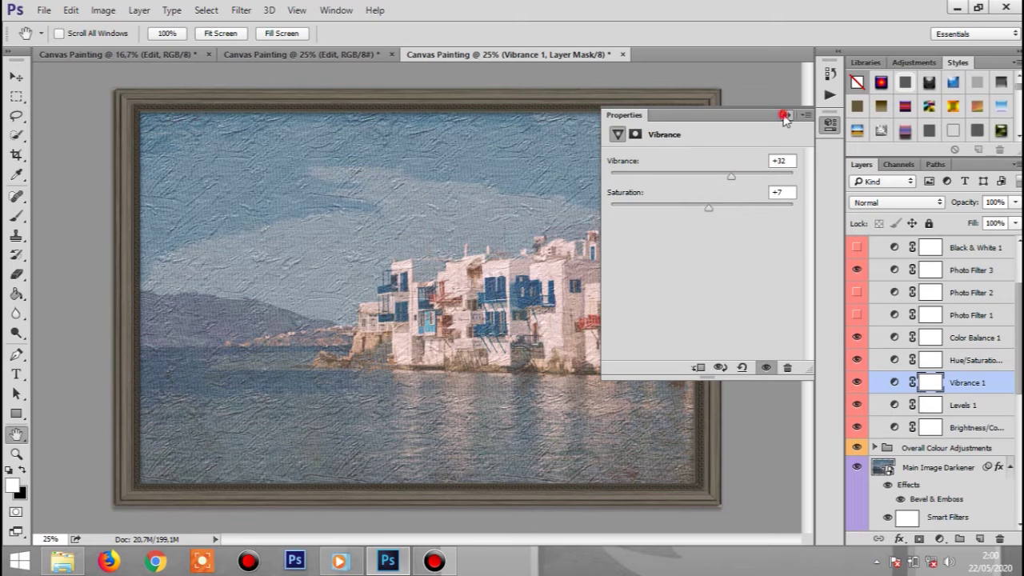
Step: Set the Brightness/Contrast adjustment layer to Brightness 22 and Contrast 6
scroll(932, 384, down, 2)
scroll(931, 383, up, 4)
scroll(915, 388, down, 3)
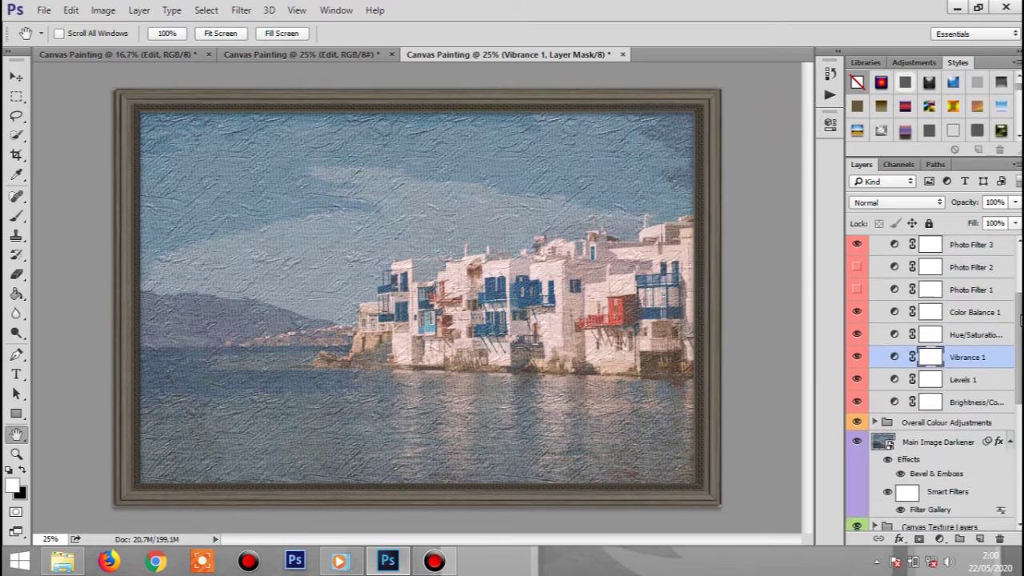
double_click(895, 395)
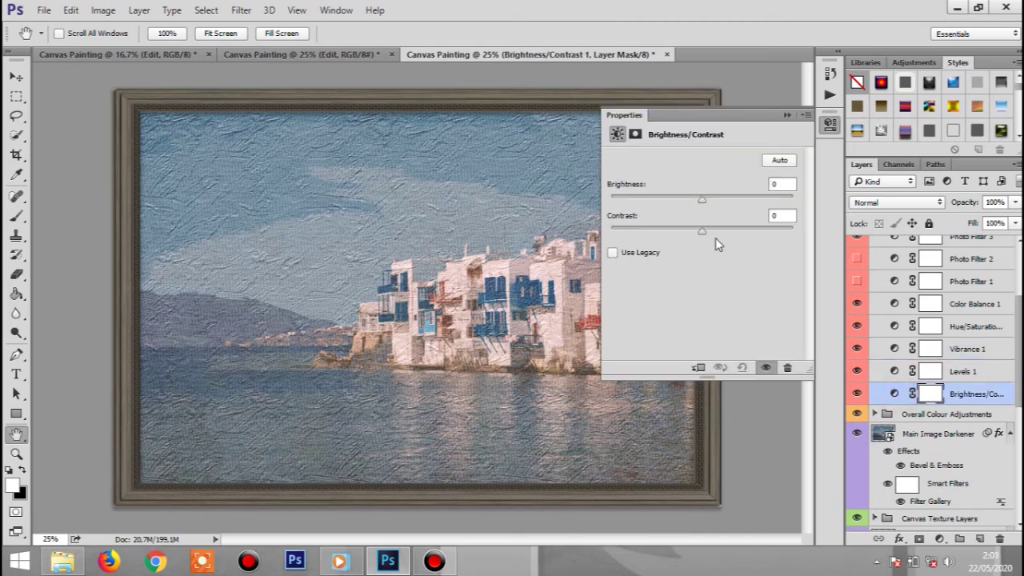
drag(716, 201, 736, 245)
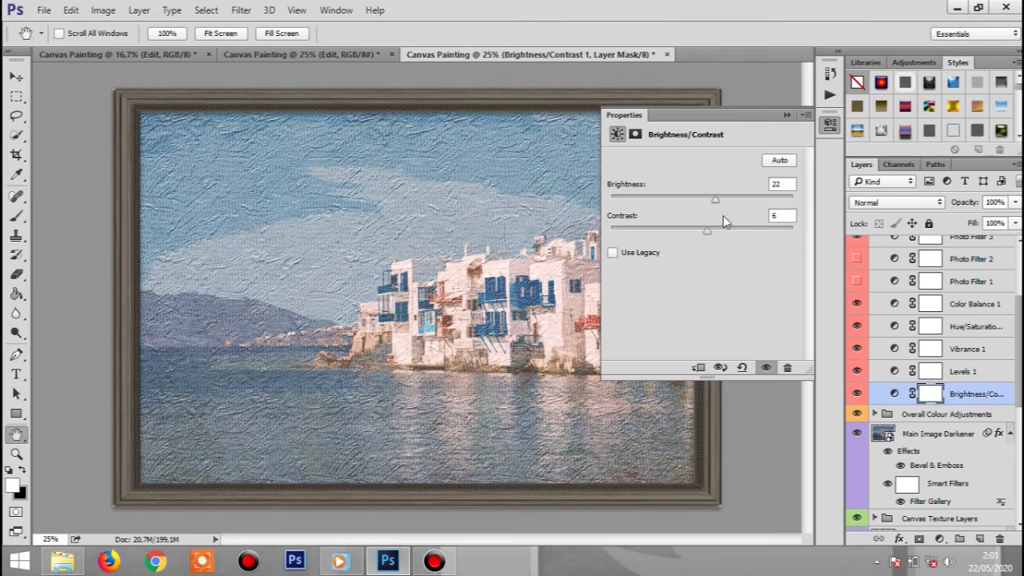
click(786, 117)
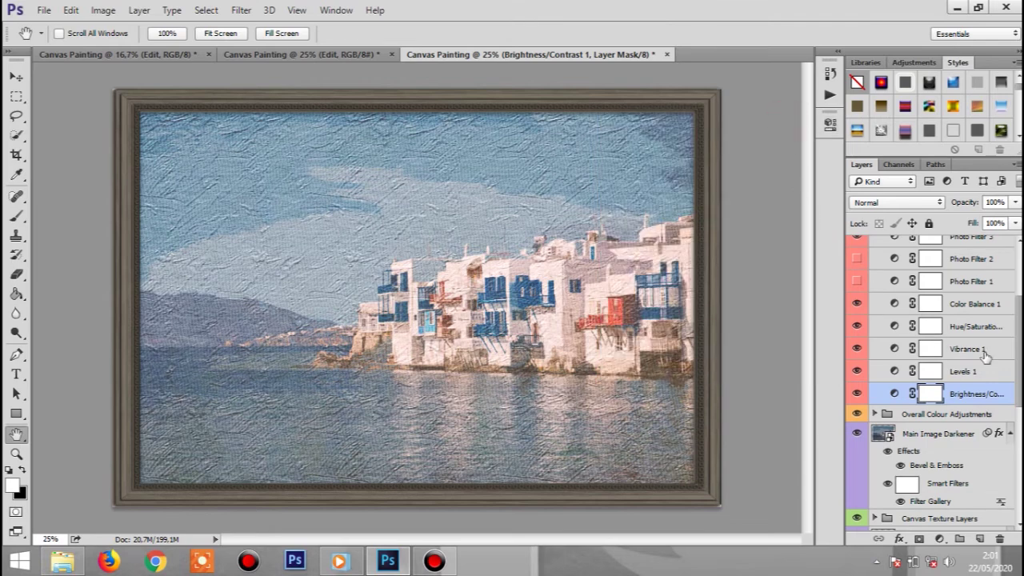
Step: Collapse the Overall Adjustments group and select it
scroll(1013, 359, up, 5)
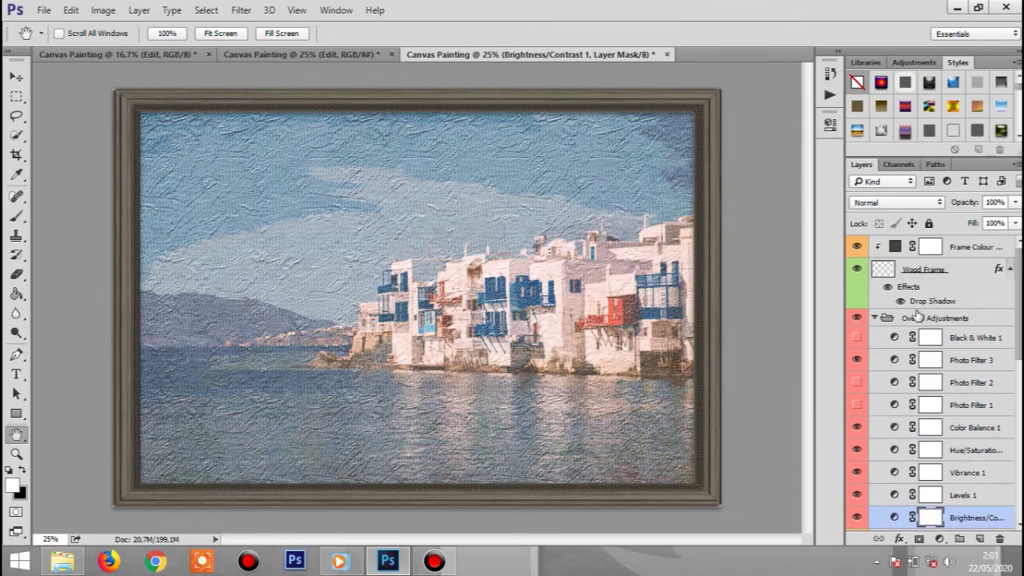
click(874, 318)
click(881, 317)
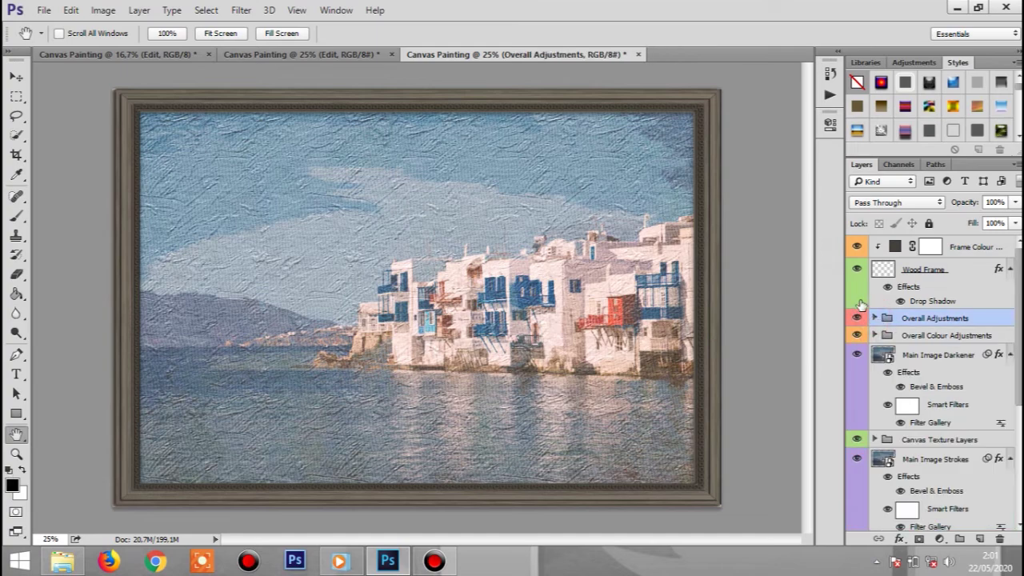
Step: Recolour the frame through its Frame Colour Adjustment fill, trying light grey 9c9c9c, near-black 020202 and olive grey 6d6d68 before applying neutral grey 626262
double_click(895, 249)
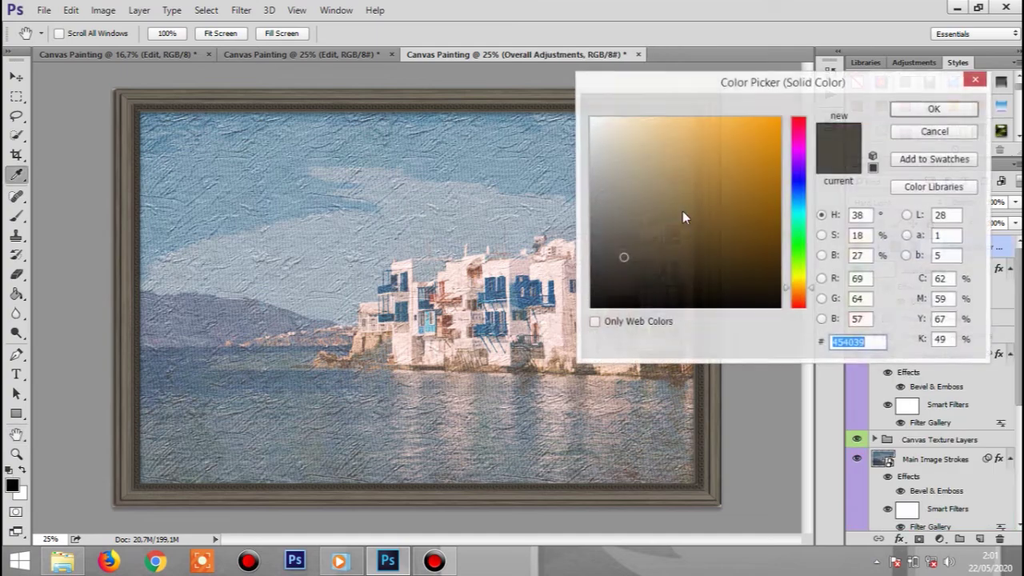
click(535, 152)
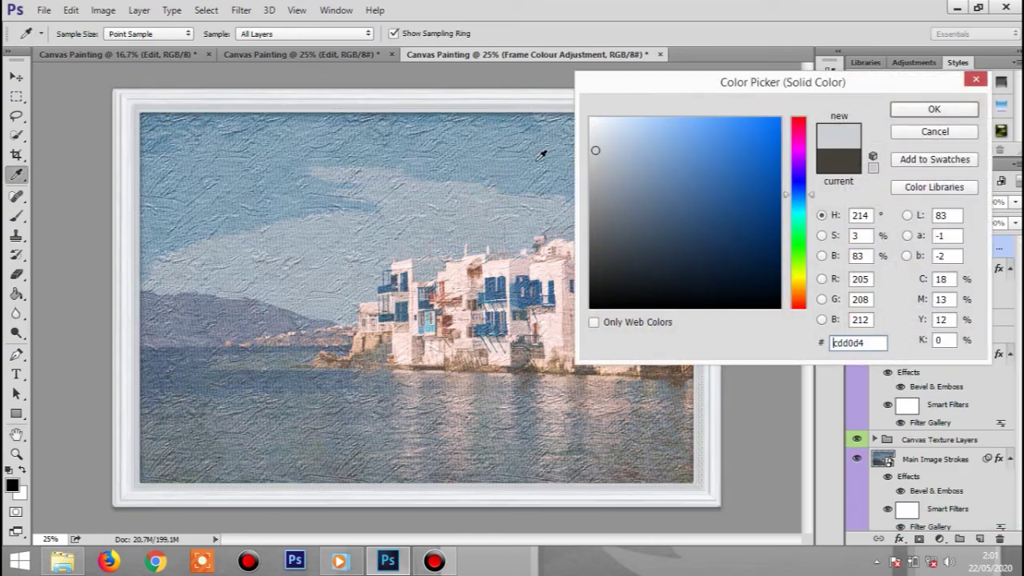
click(288, 155)
mouse_move(631, 162)
mouse_down()
mouse_move(610, 183)
mouse_move(581, 189)
mouse_up()
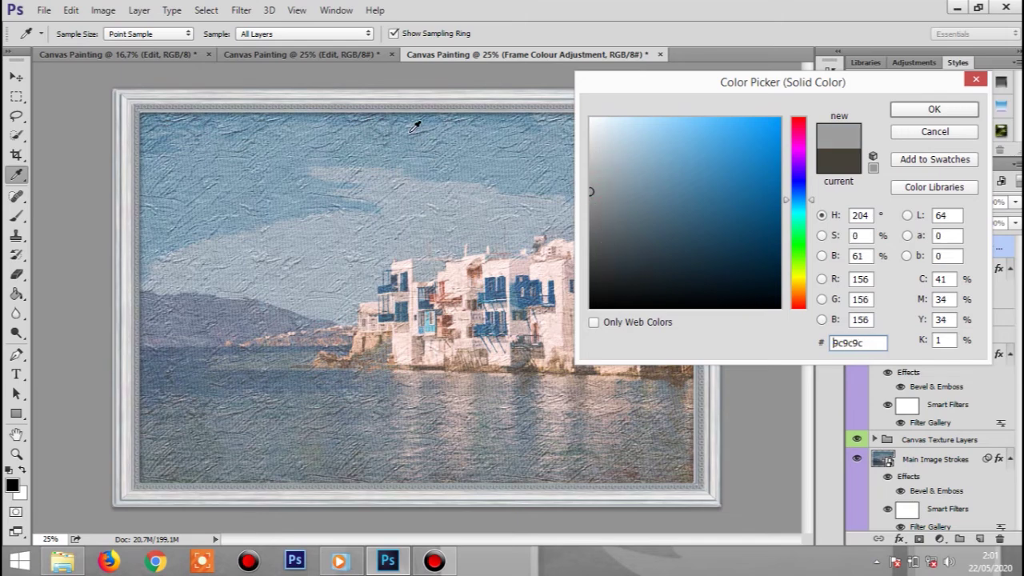
drag(615, 292, 588, 310)
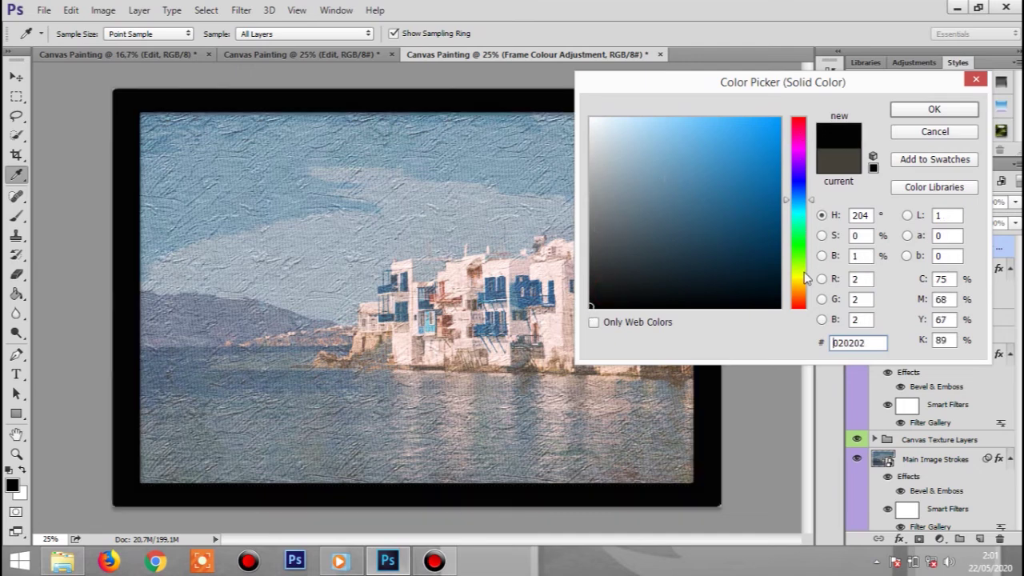
drag(806, 278, 800, 274)
mouse_move(648, 229)
mouse_down()
mouse_move(613, 224)
mouse_move(607, 239)
mouse_move(598, 226)
mouse_up()
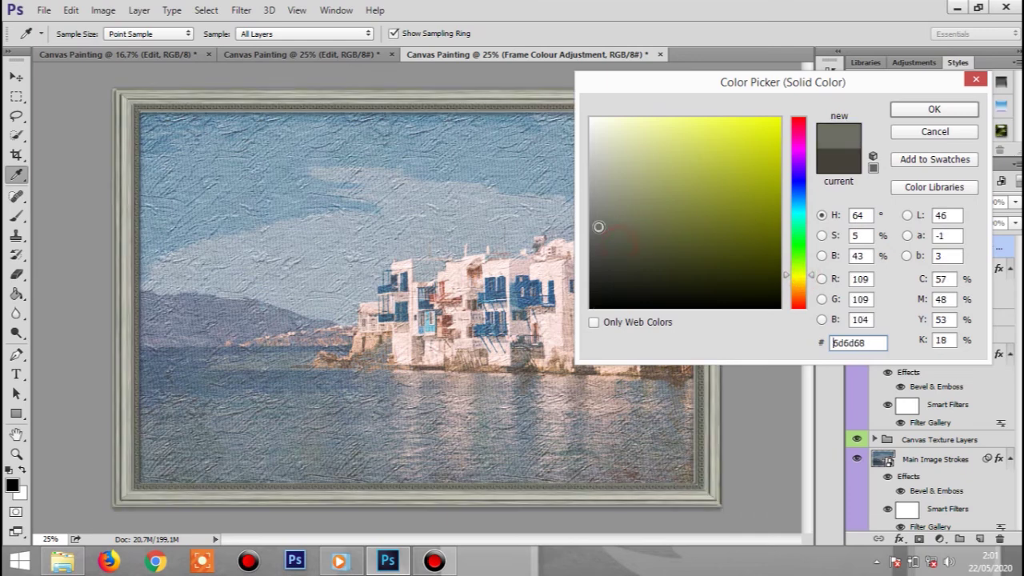
drag(804, 292, 801, 281)
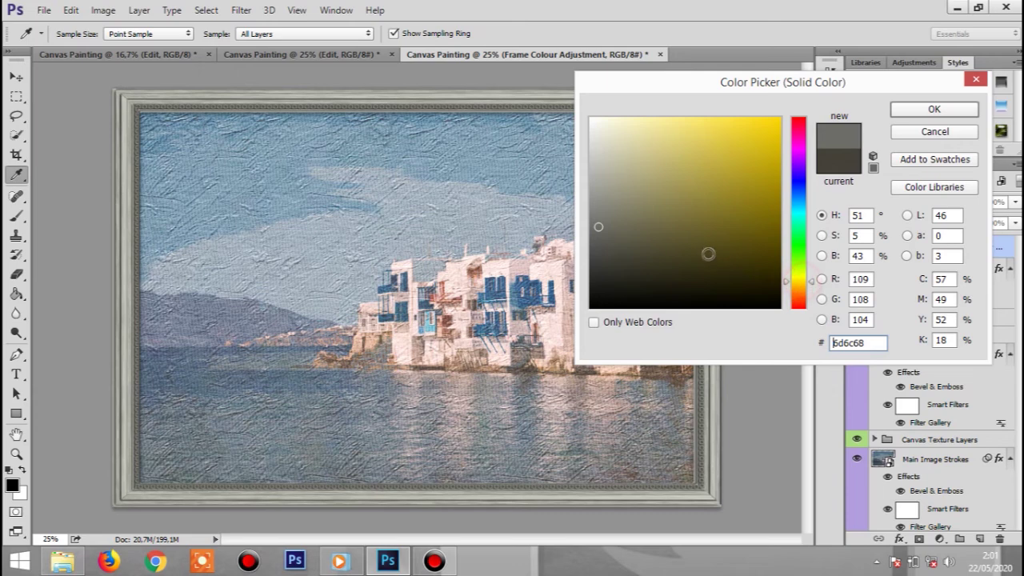
drag(626, 222, 603, 201)
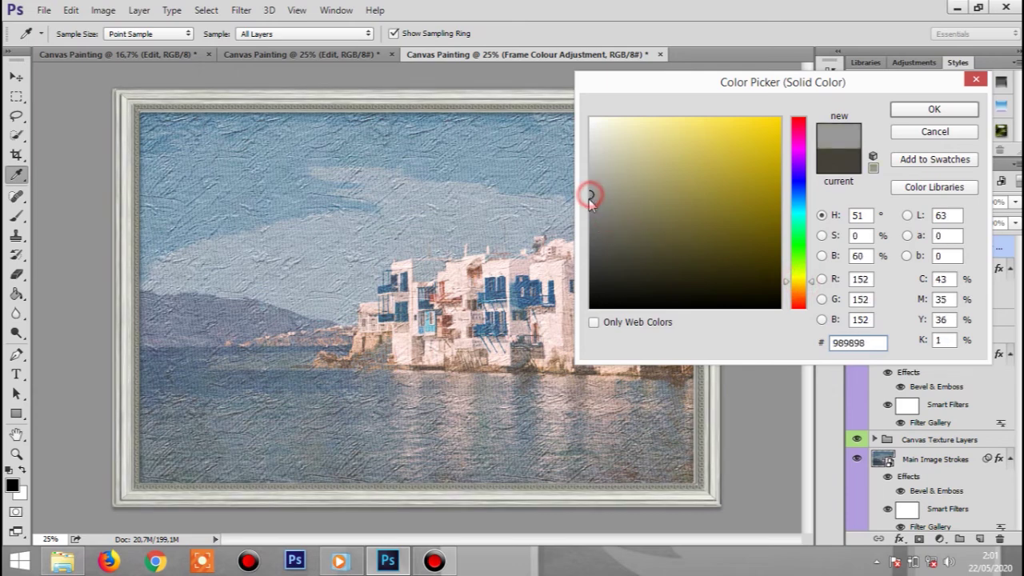
drag(589, 204, 590, 238)
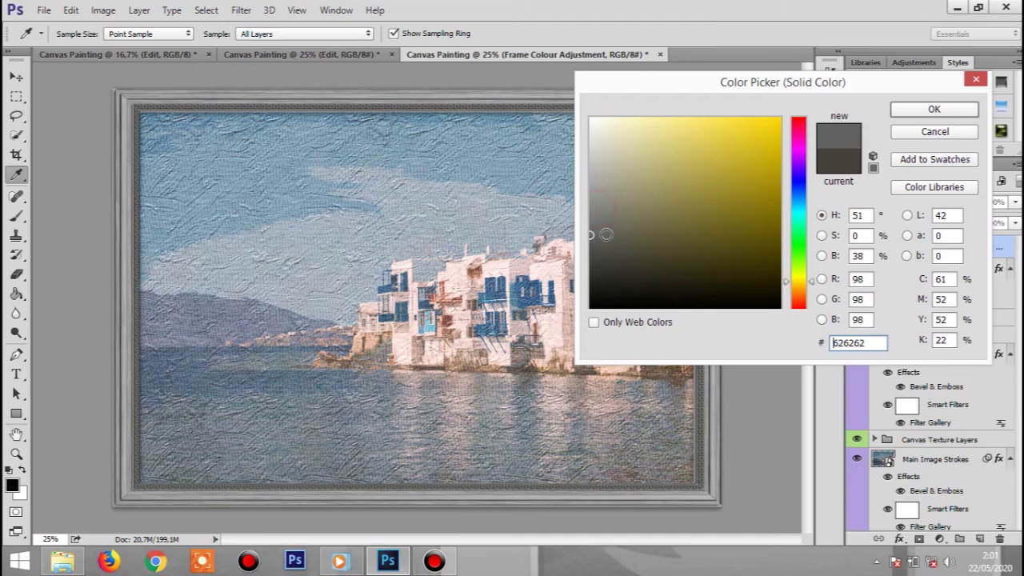
click(934, 110)
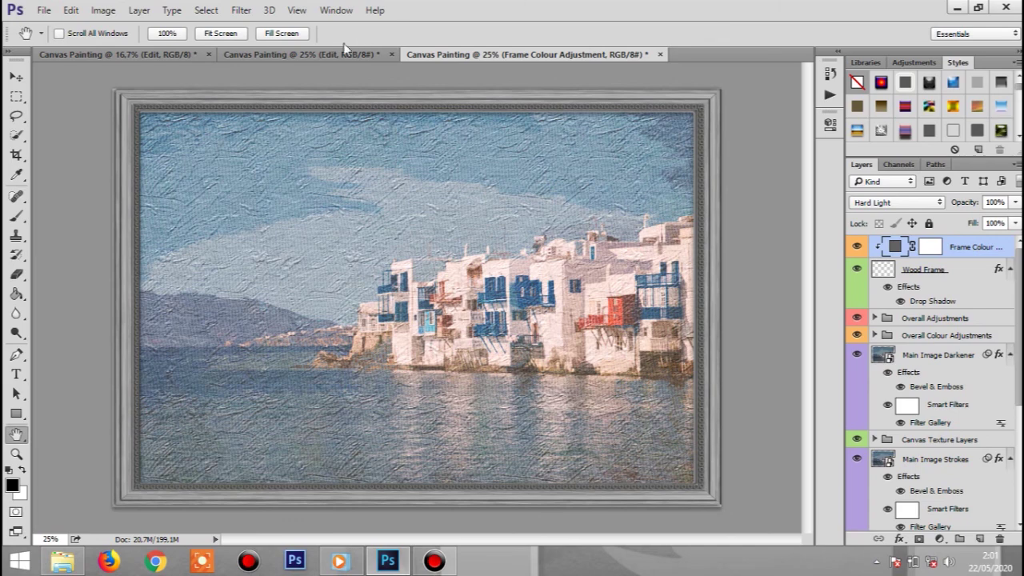
Step: Compare the finished paintings by viewing the town square and palm tree documents in turn
click(322, 52)
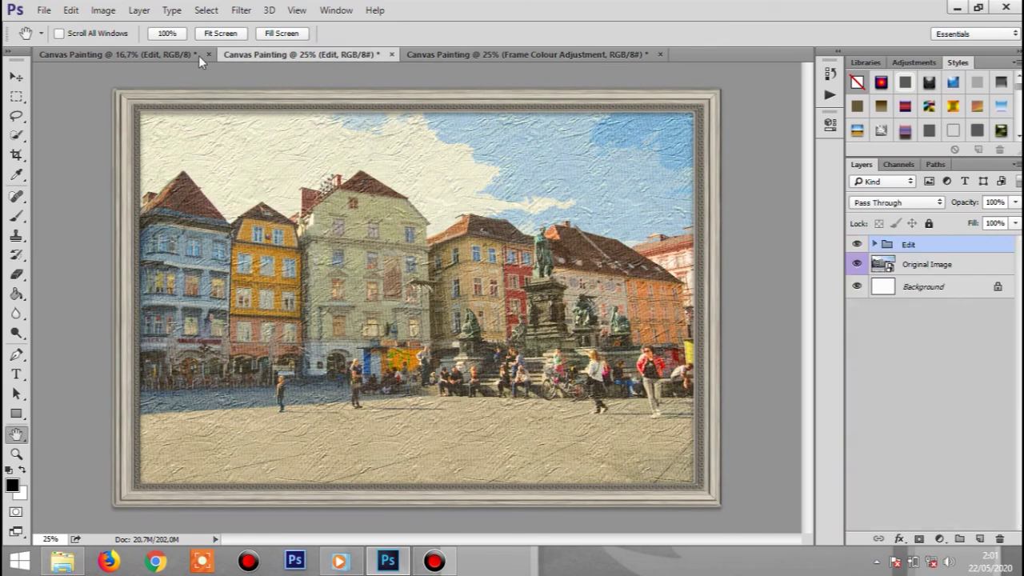
click(171, 56)
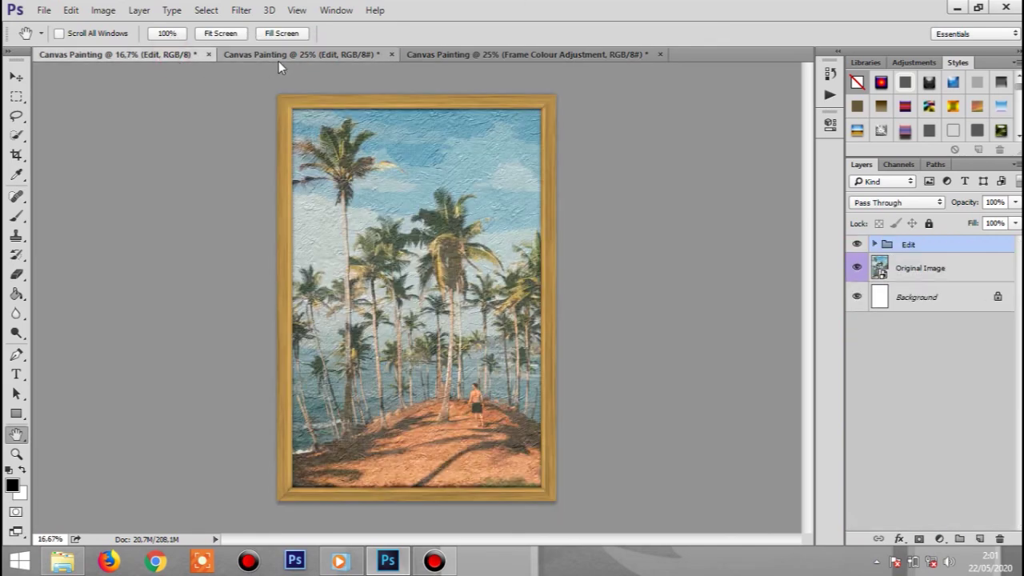
click(278, 56)
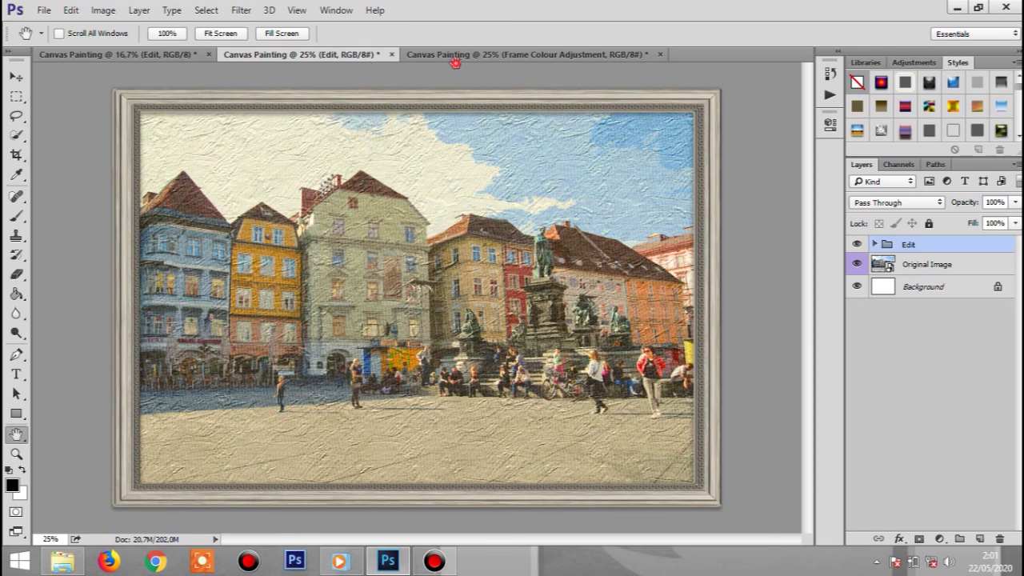